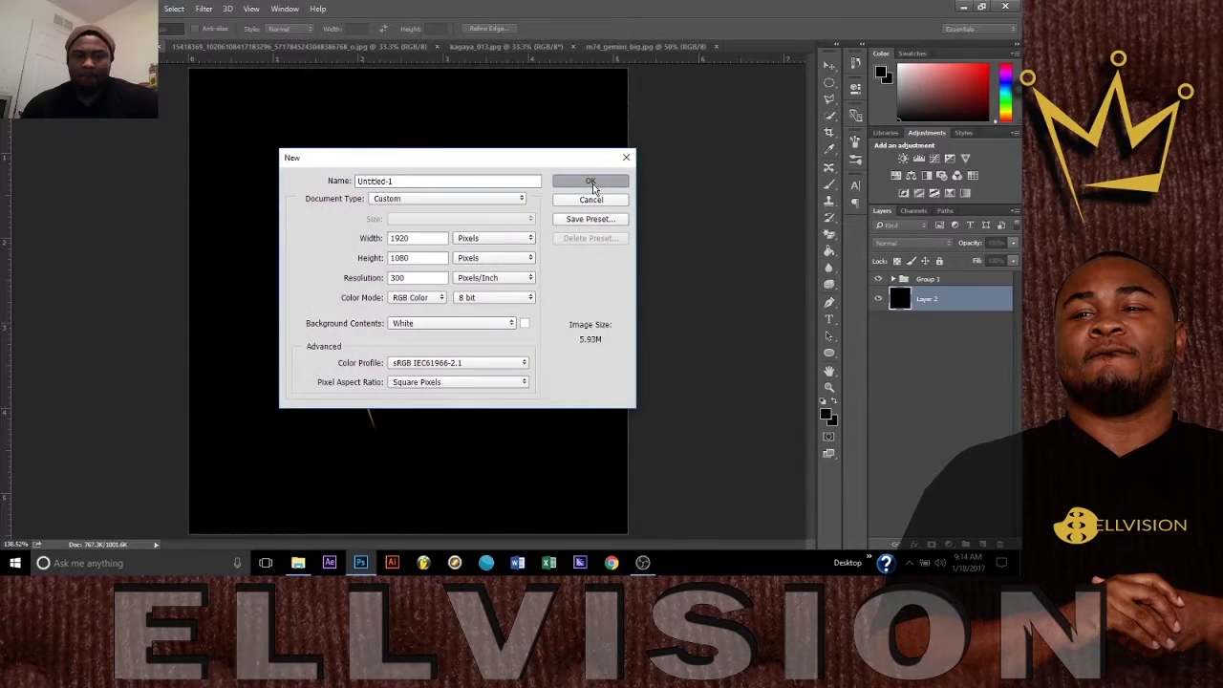
Step: Create the blank white 1920 × 1080 px, 300 ppi document Untitled-1
{"action": "left_click", "coordinate": [592, 183]}
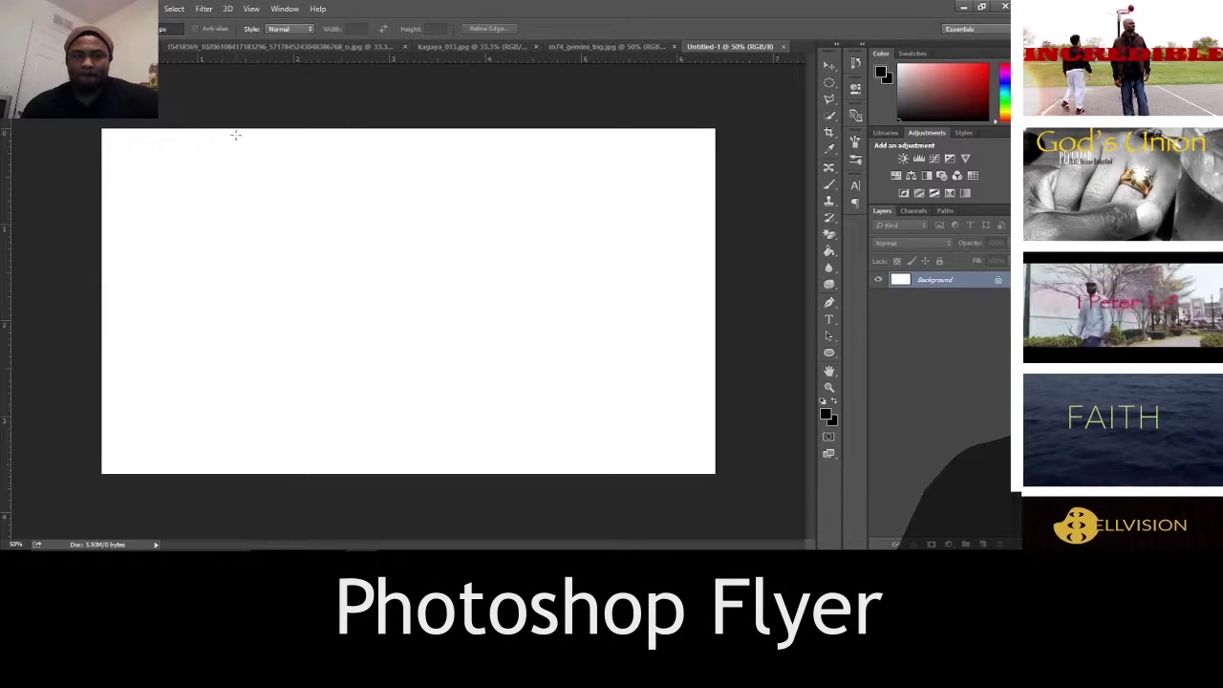
Step: On the woman's photo, magic-erase the wall, its shadow, the light switch and the baseboard
{"action": "left_click", "coordinate": [295, 48]}
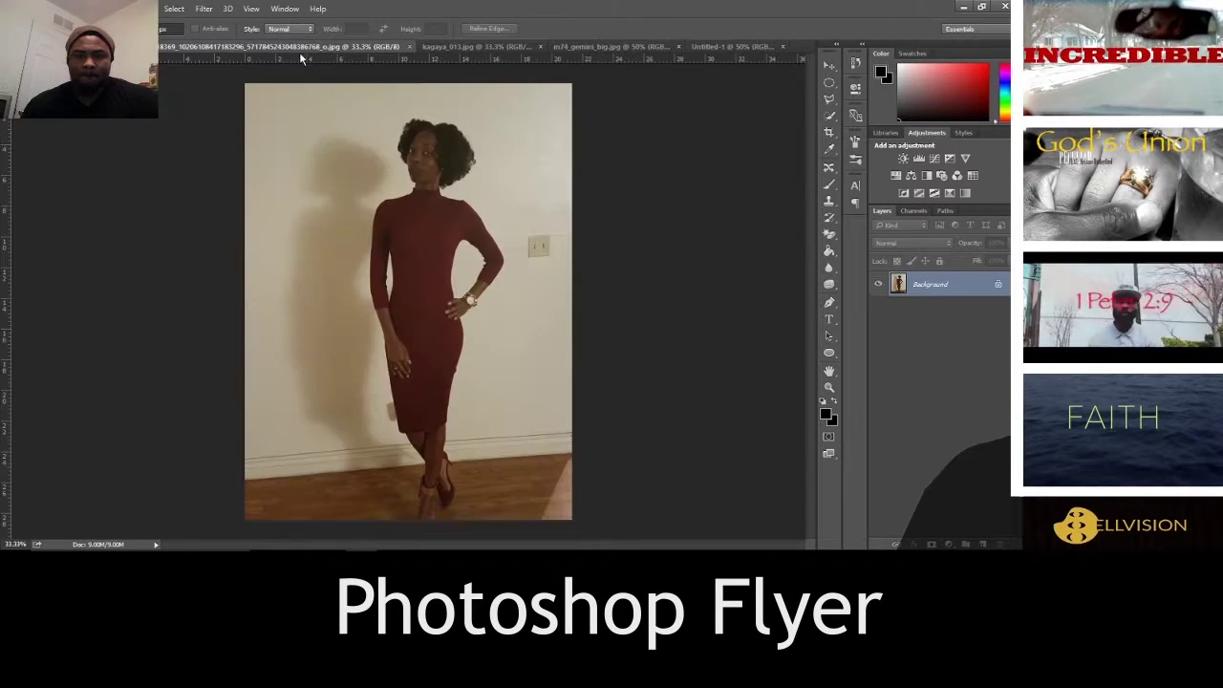
{"action": "left_click", "coordinate": [829, 236]}
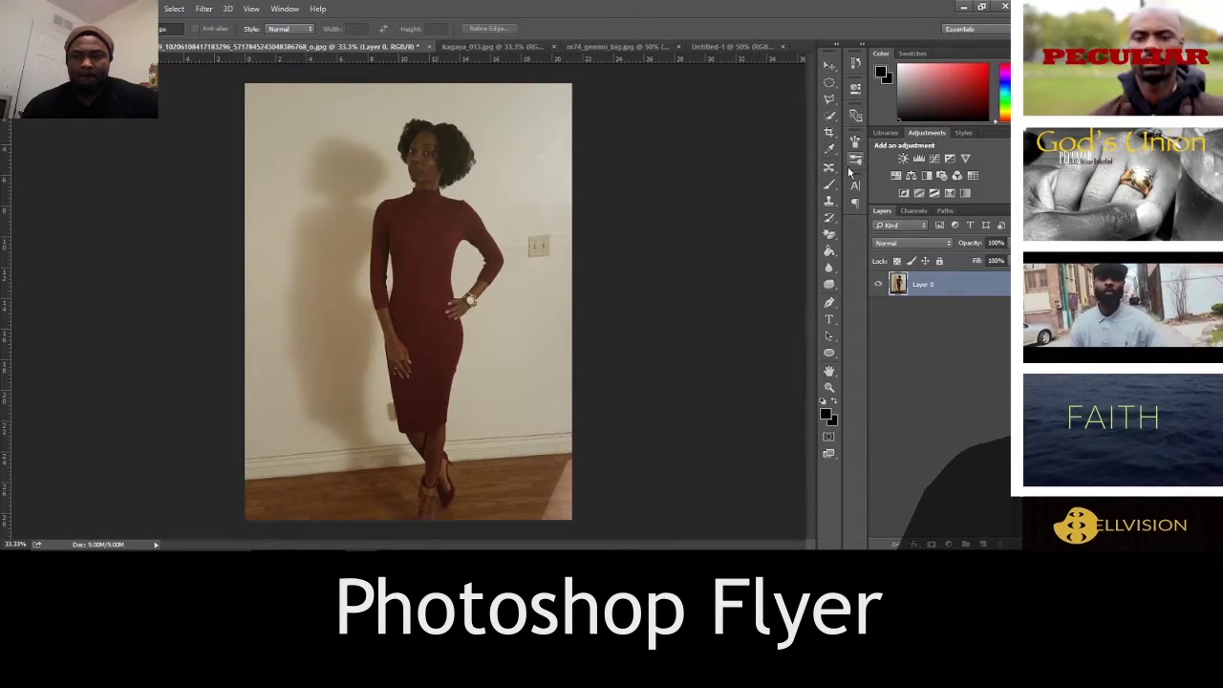
{"action": "left_click", "coordinate": [513, 189]}
{"action": "left_click", "coordinate": [363, 185]}
{"action": "left_click", "coordinate": [382, 272]}
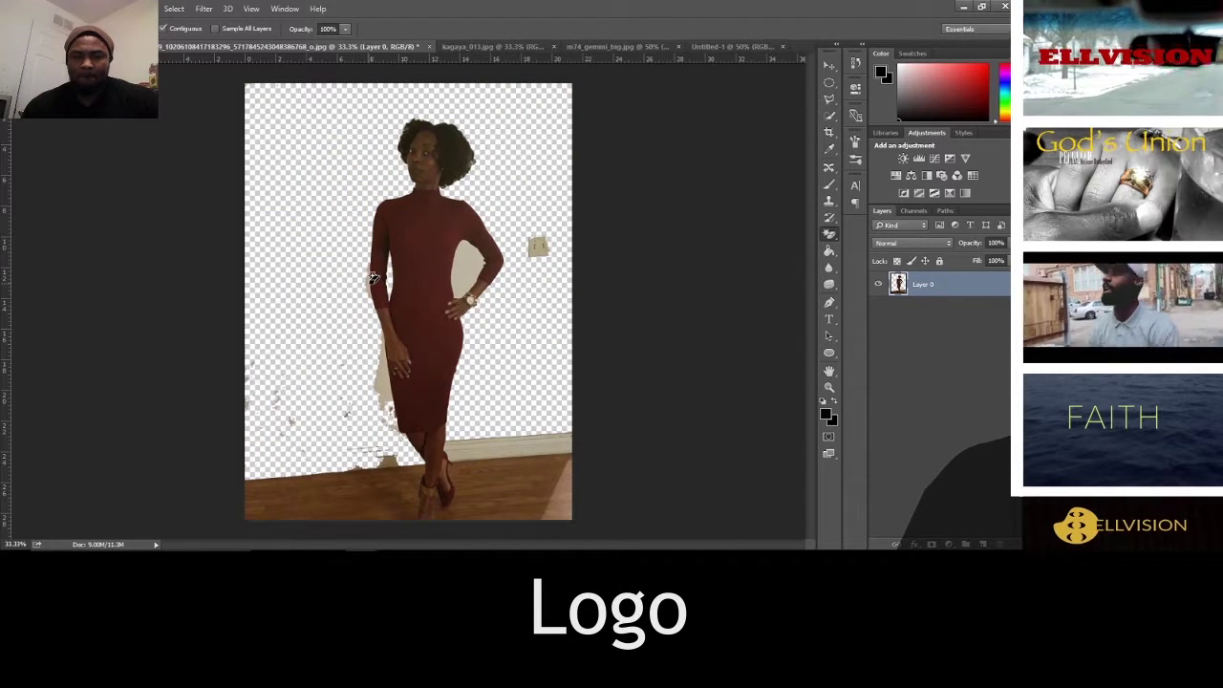
{"action": "left_click", "coordinate": [538, 246]}
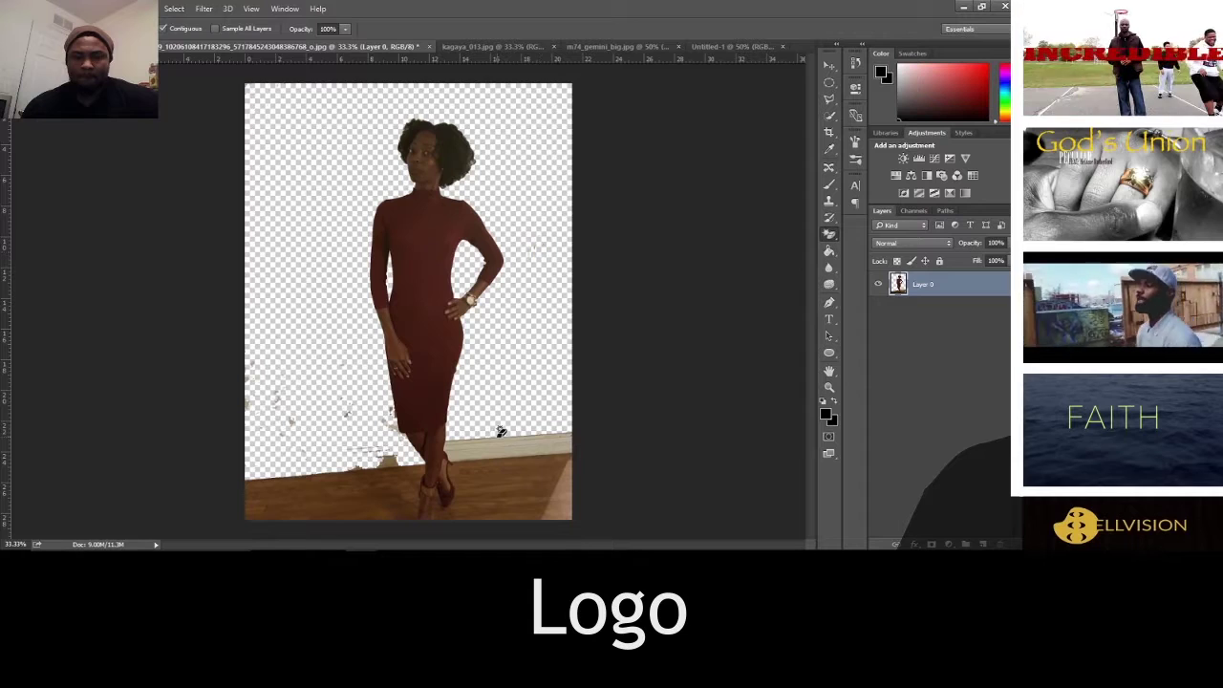
{"action": "left_click", "coordinate": [527, 439]}
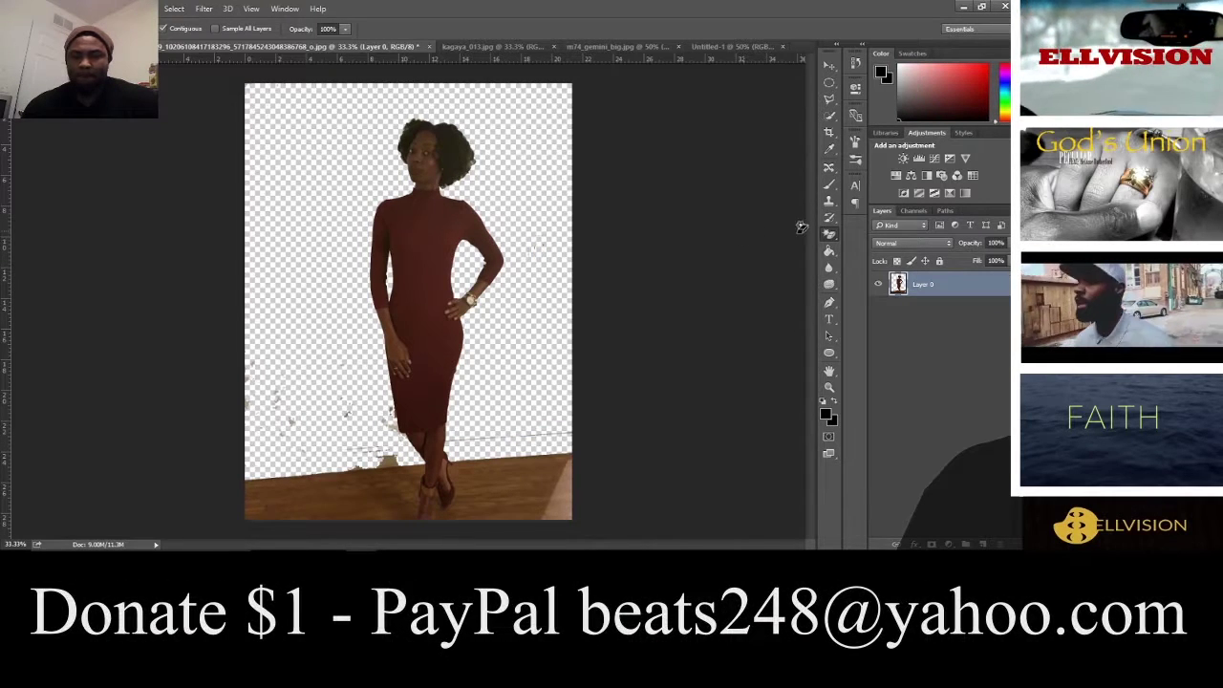
{"action": "left_click", "coordinate": [829, 99]}
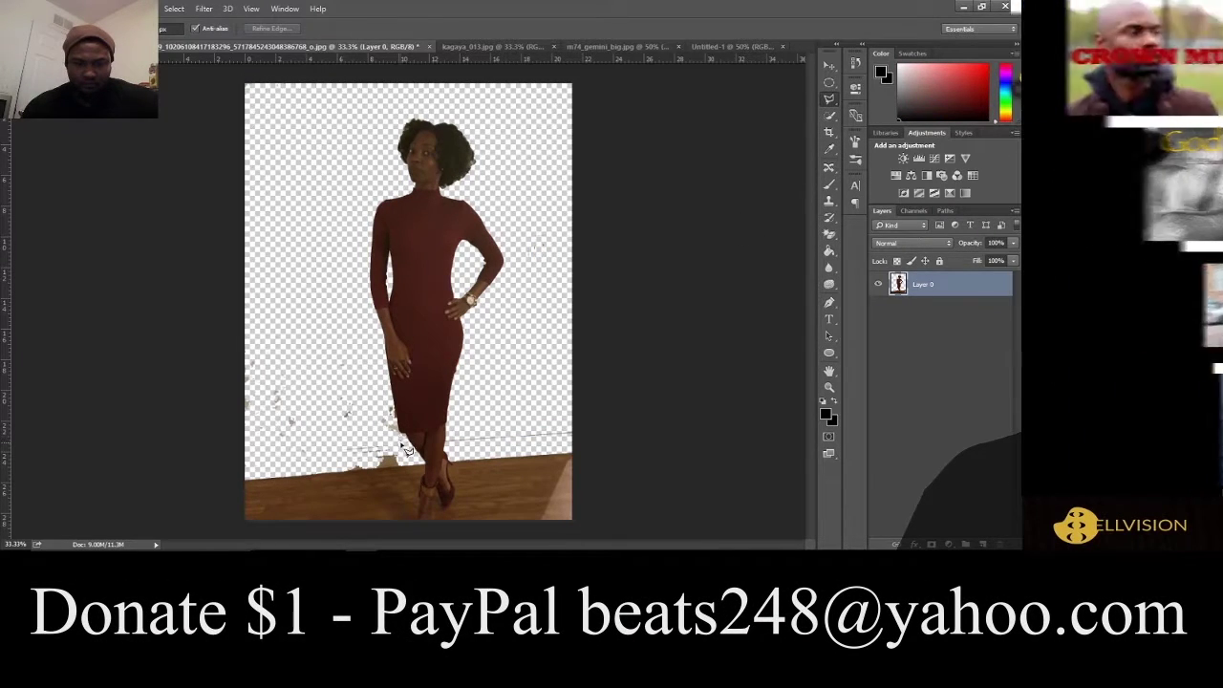
Step: Outline the wooden floor and feet with the Polygonal Lasso and delete them
{"action": "left_click", "coordinate": [382, 540]}
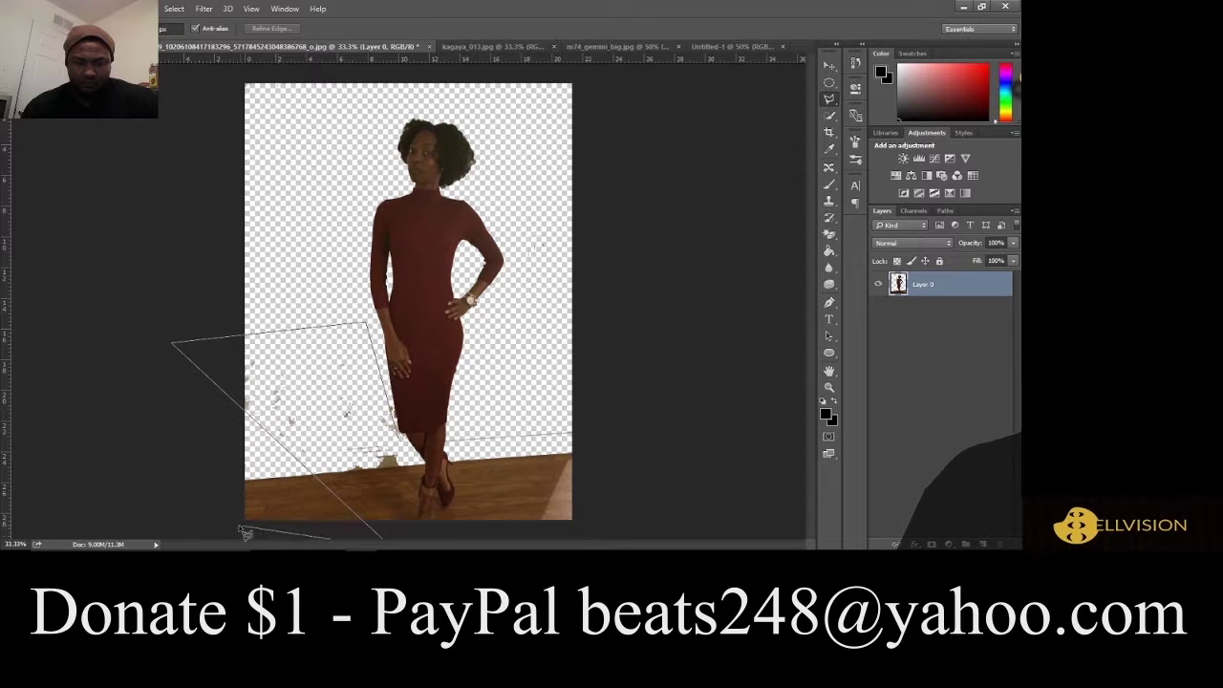
{"action": "left_click", "coordinate": [602, 531]}
{"action": "left_click", "coordinate": [608, 416]}
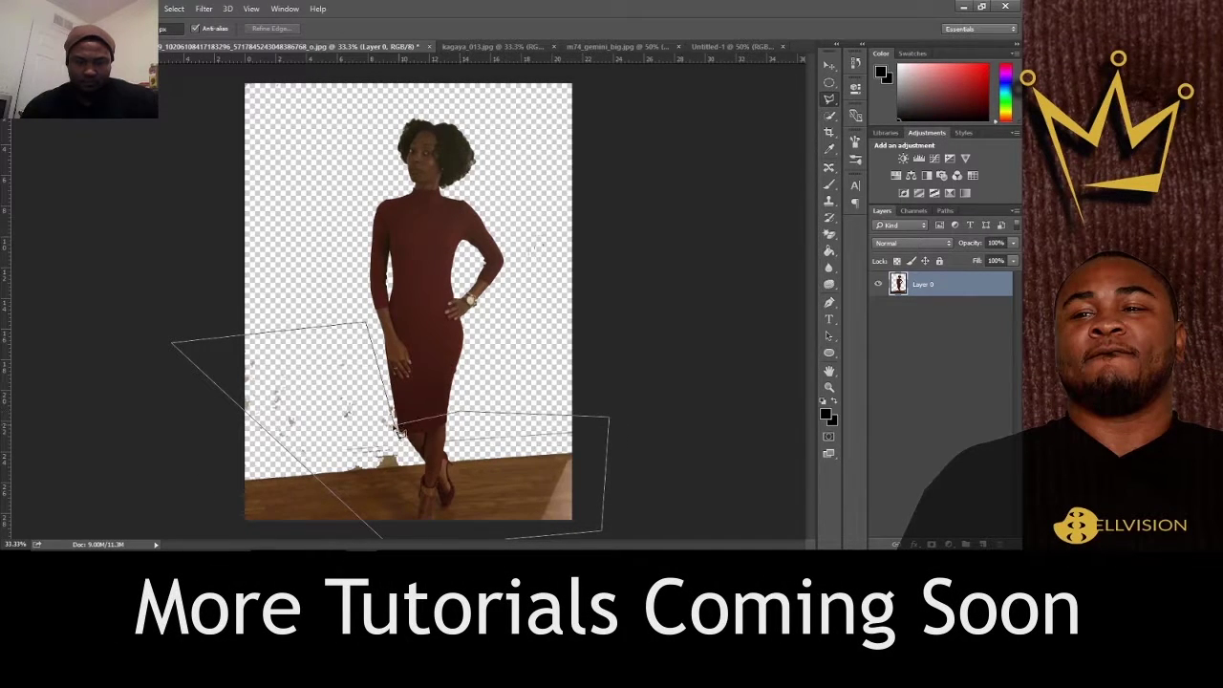
{"action": "double_click", "coordinate": [393, 419]}
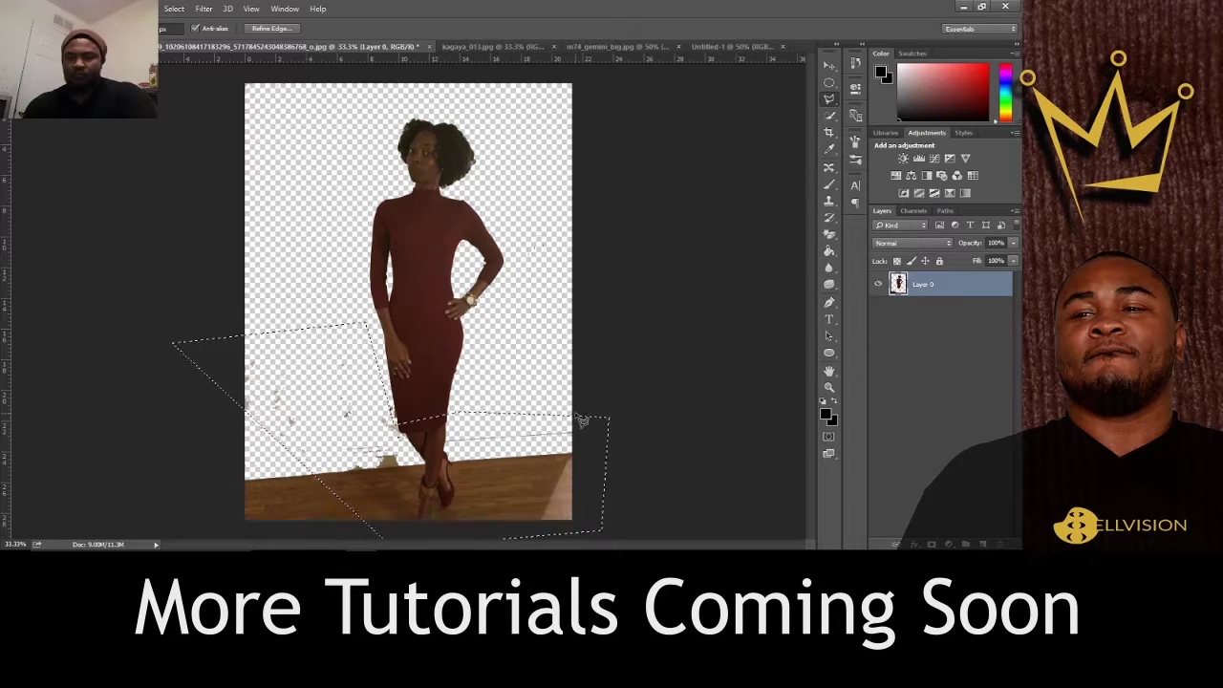
{"action": "key", "text": "Delete"}
Step: Delete the leftover floor piece and outline the stray specks beside the figure
{"action": "left_click", "coordinate": [611, 440]}
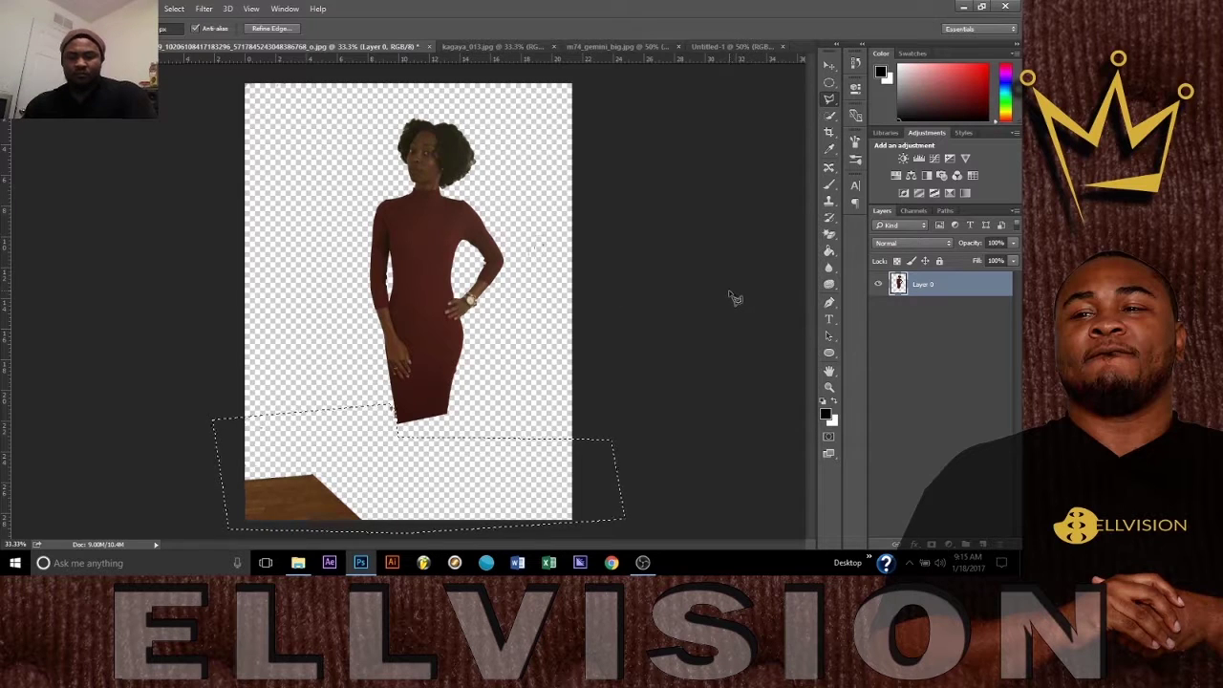
{"action": "key", "text": "Delete"}
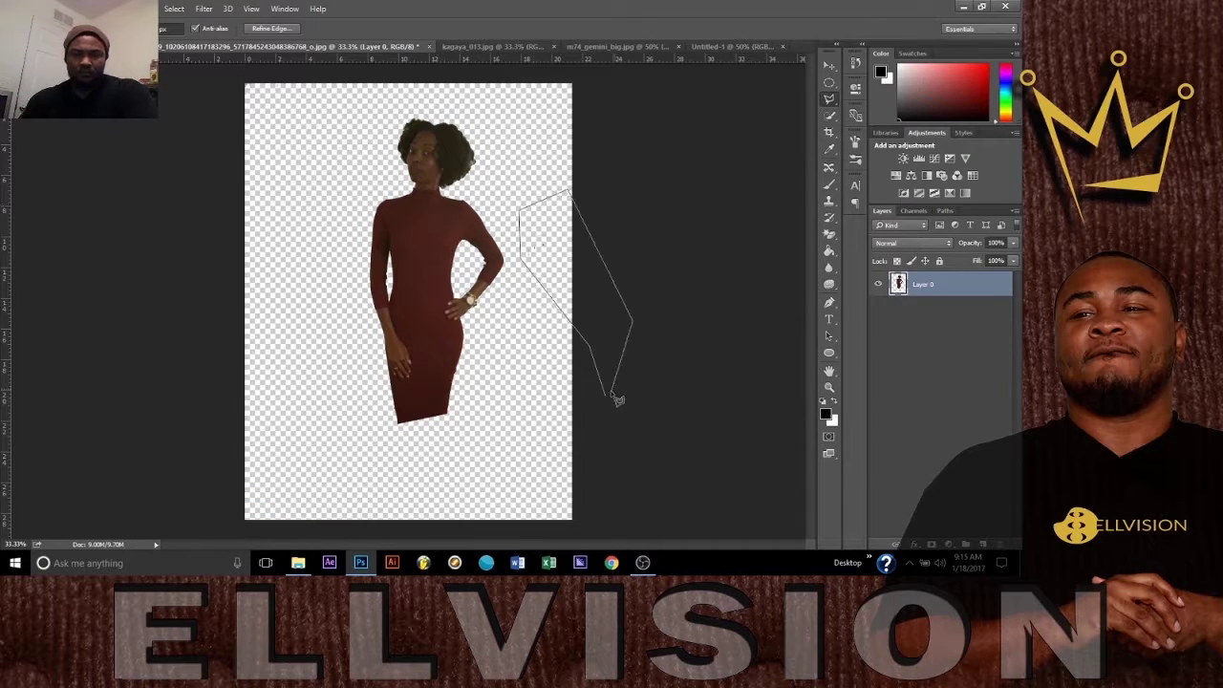
{"action": "double_click", "coordinate": [606, 395]}
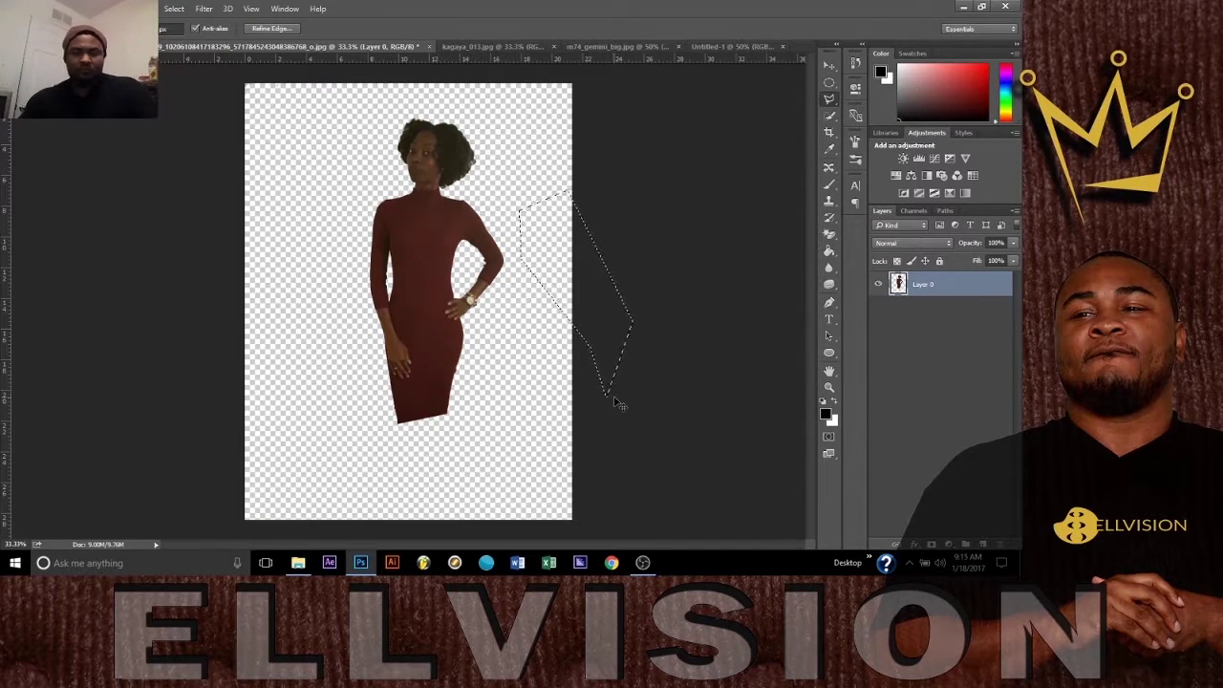
Step: Drag the cut-out woman into Untitled-1 and scale her up to fit the canvas
{"action": "left_click", "coordinate": [828, 64]}
{"action": "mouse_move", "coordinate": [361, 289]}
{"action": "left_mouse_down"}
{"action": "mouse_move", "coordinate": [434, 293]}
{"action": "mouse_move", "coordinate": [421, 288]}
{"action": "left_mouse_up"}
{"action": "key", "text": "ctrl+t"}
{"action": "key", "text": "ctrl+minus"}
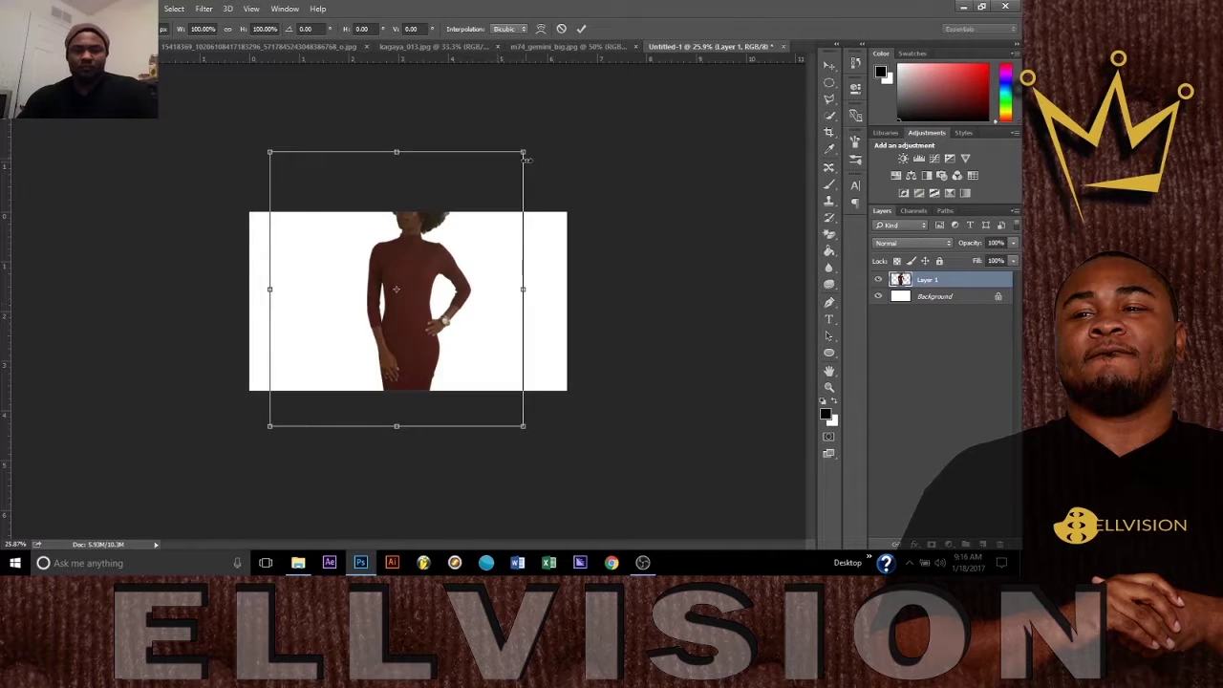
{"action": "mouse_move", "coordinate": [524, 151]}
{"action": "left_mouse_down"}
{"action": "mouse_move", "coordinate": [450, 232]}
{"action": "mouse_move", "coordinate": [485, 285]}
{"action": "left_mouse_up"}
{"action": "key", "text": "ctrl+0"}
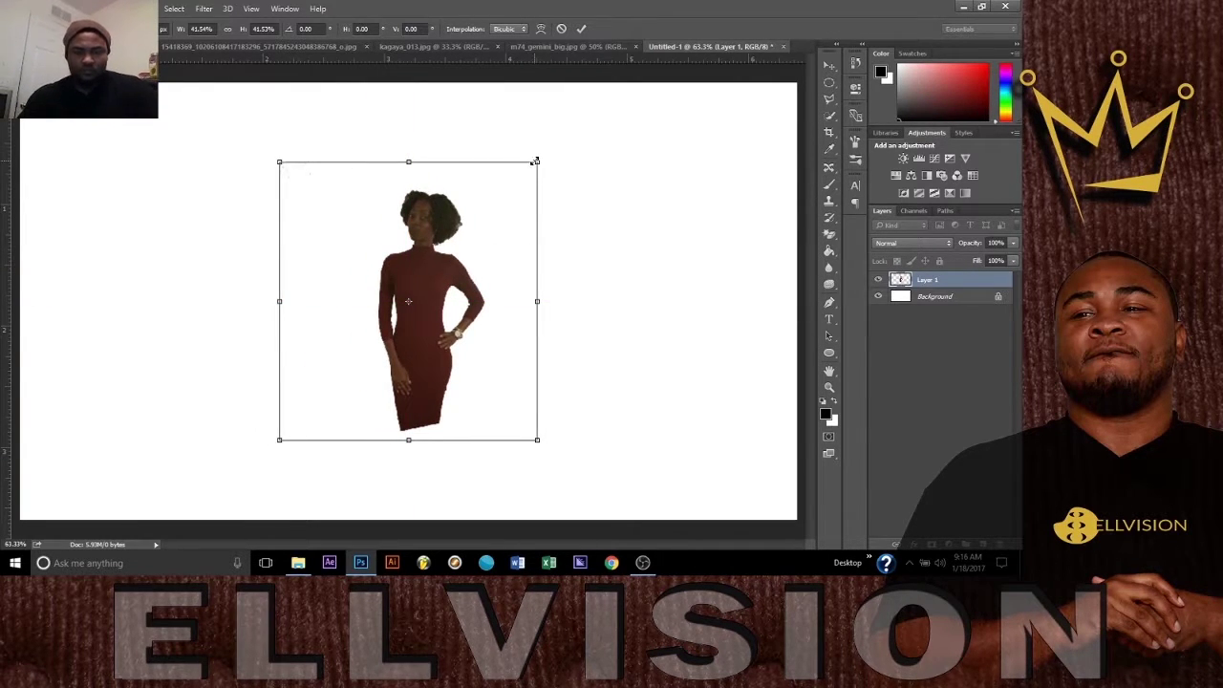
{"action": "left_click_drag", "start_coordinate": [535, 160], "coordinate": [573, 142]}
{"action": "key", "text": "Return"}
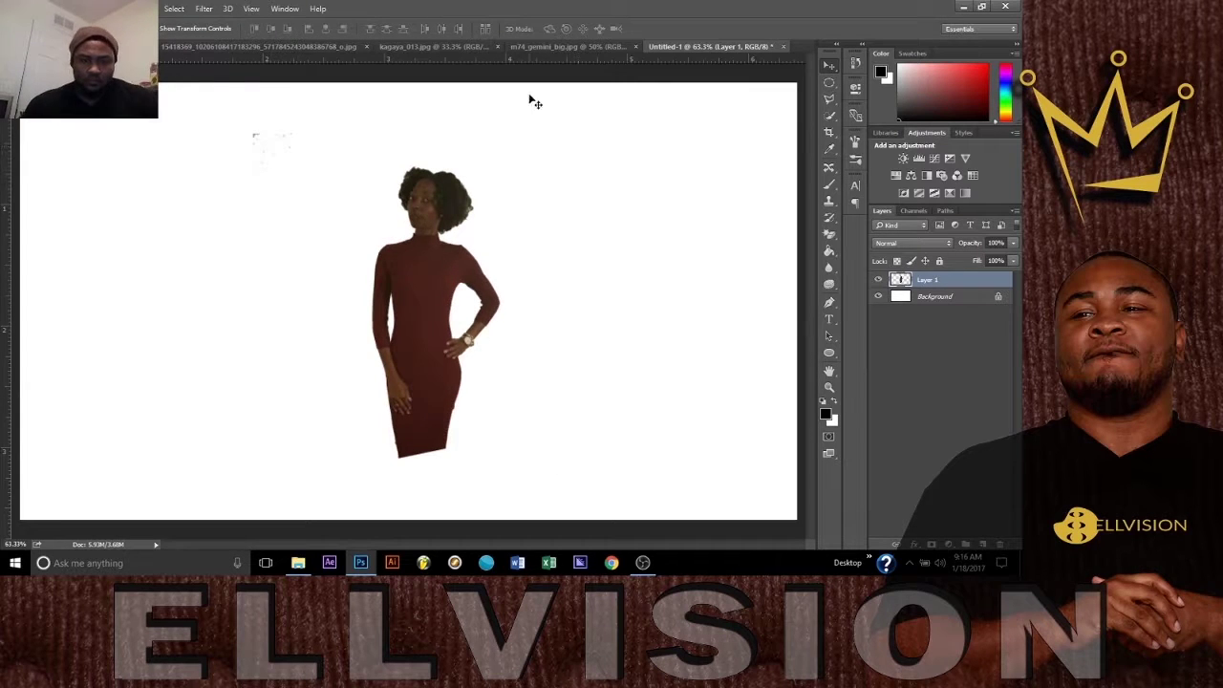
Step: Lasso the leftover stray specks beside the figure
{"action": "left_click", "coordinate": [829, 99]}
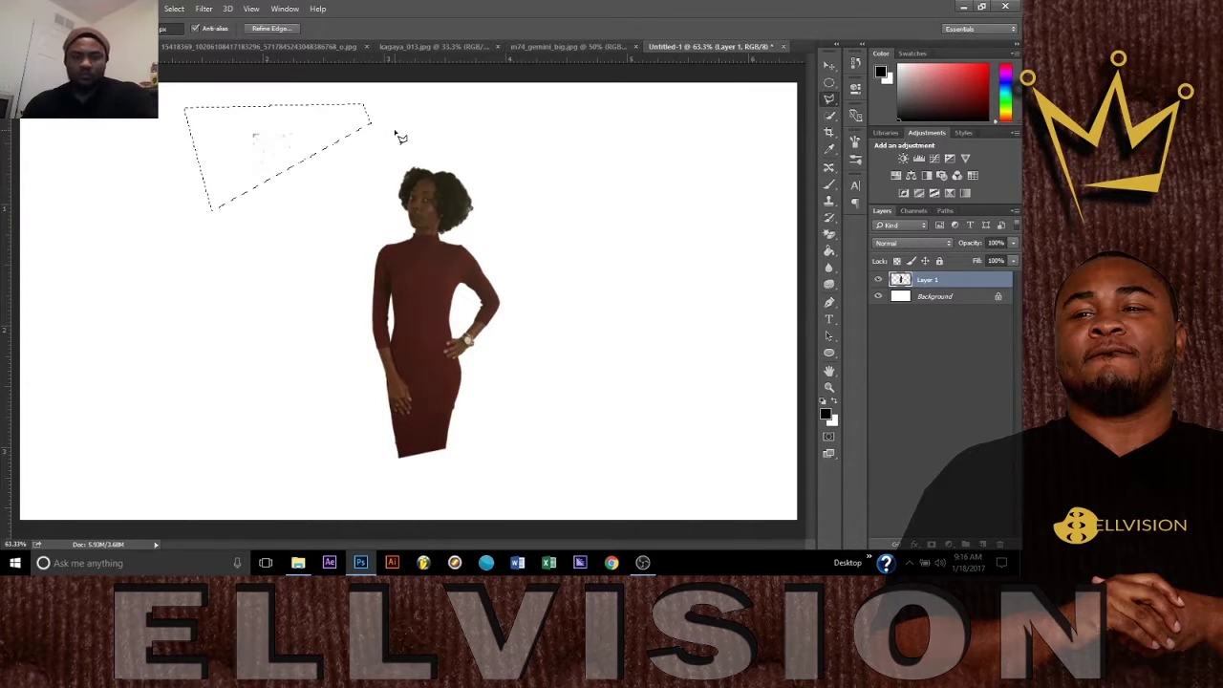
{"action": "left_click", "coordinate": [405, 143]}
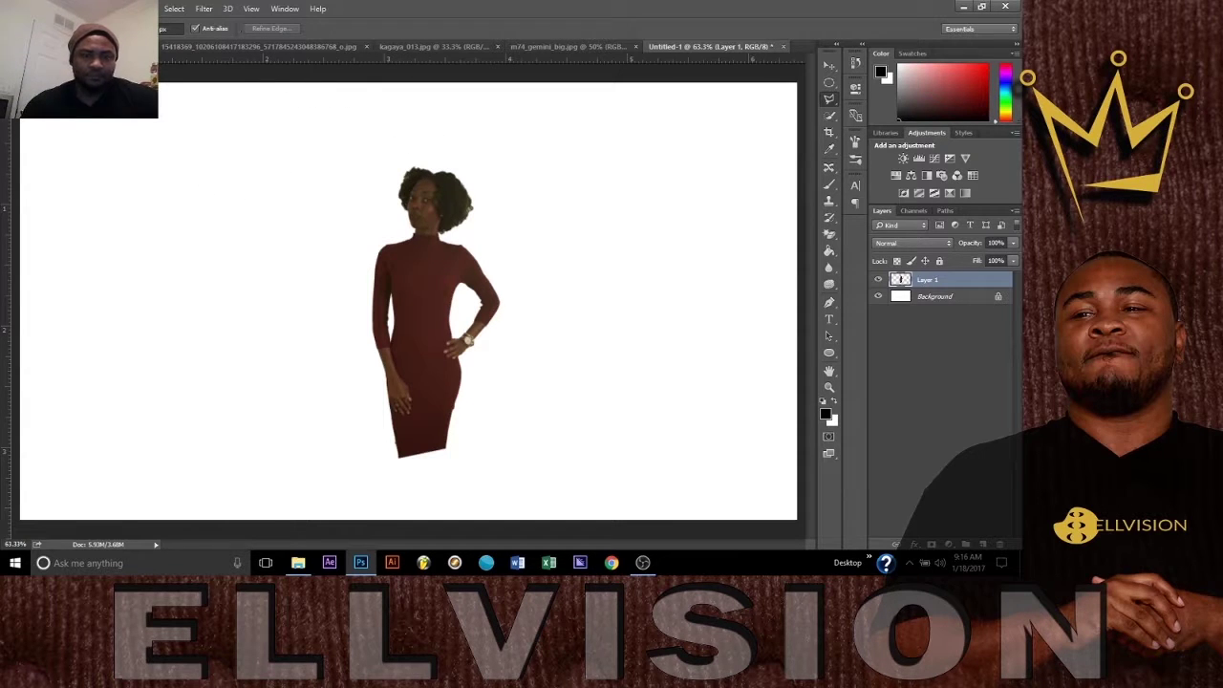
{"action": "left_click", "coordinate": [84, 8]}
{"action": "mouse_move", "coordinate": [186, 40]}
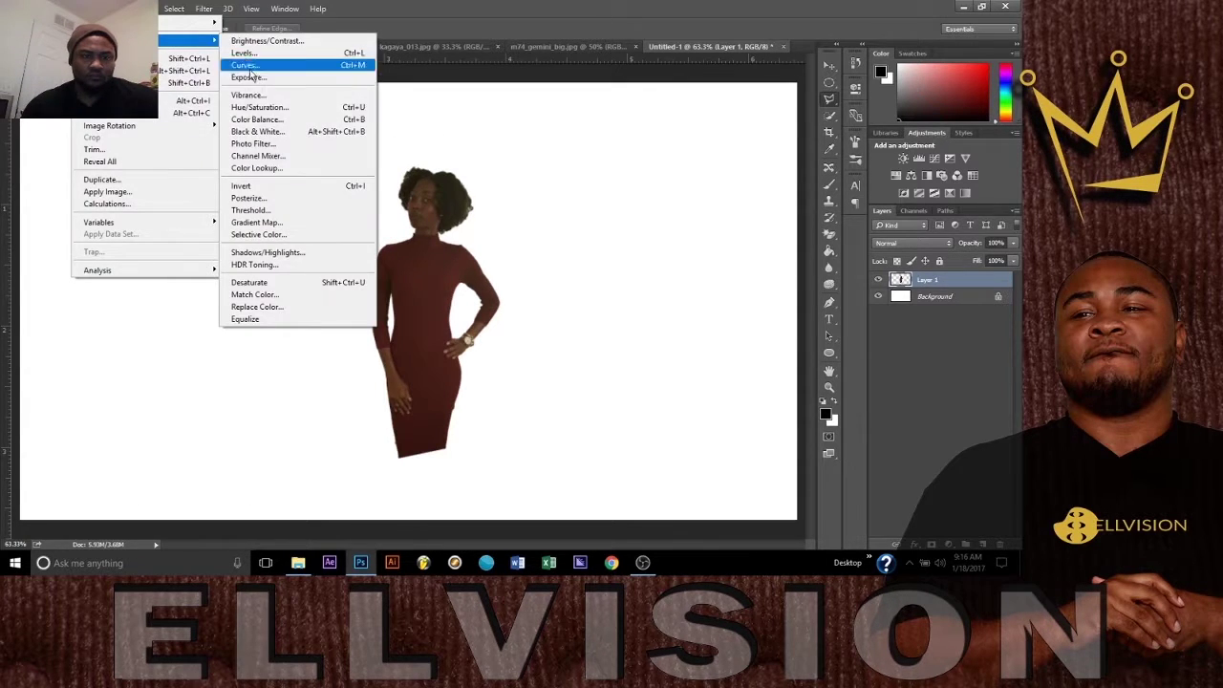
Step: Apply a lowered Threshold adjustment to turn the woman into a black-and-white stencil
{"action": "left_click", "coordinate": [251, 210]}
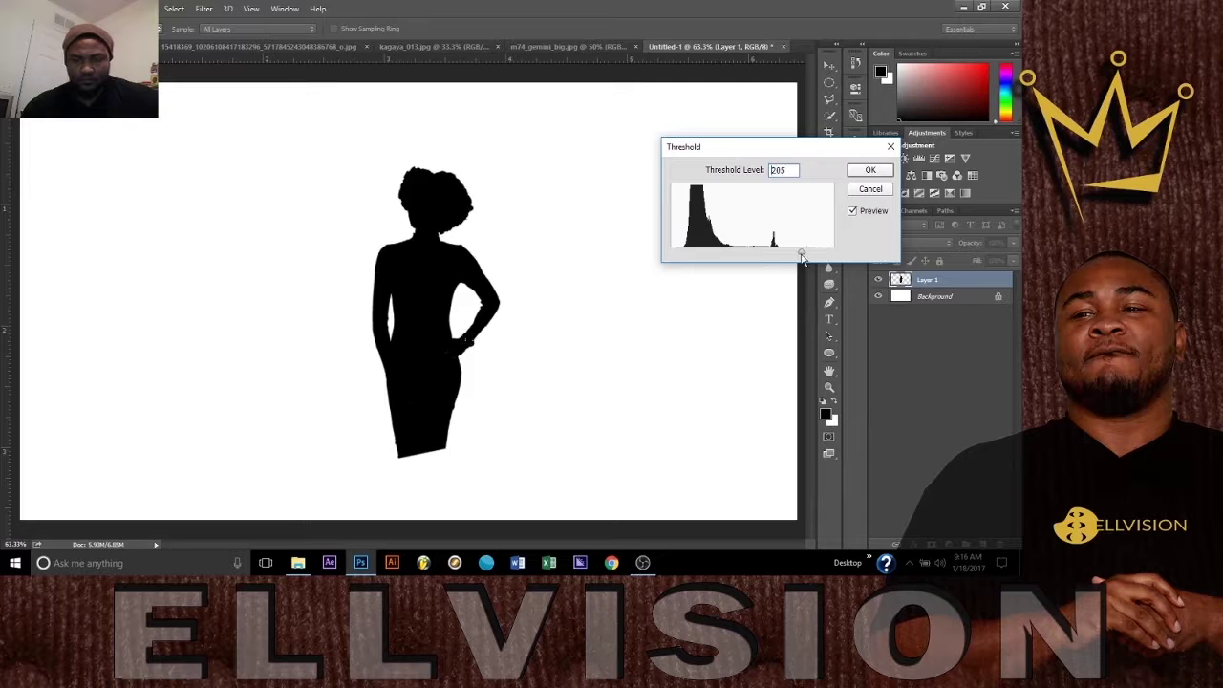
{"action": "left_click_drag", "start_coordinate": [734, 272], "coordinate": [702, 275]}
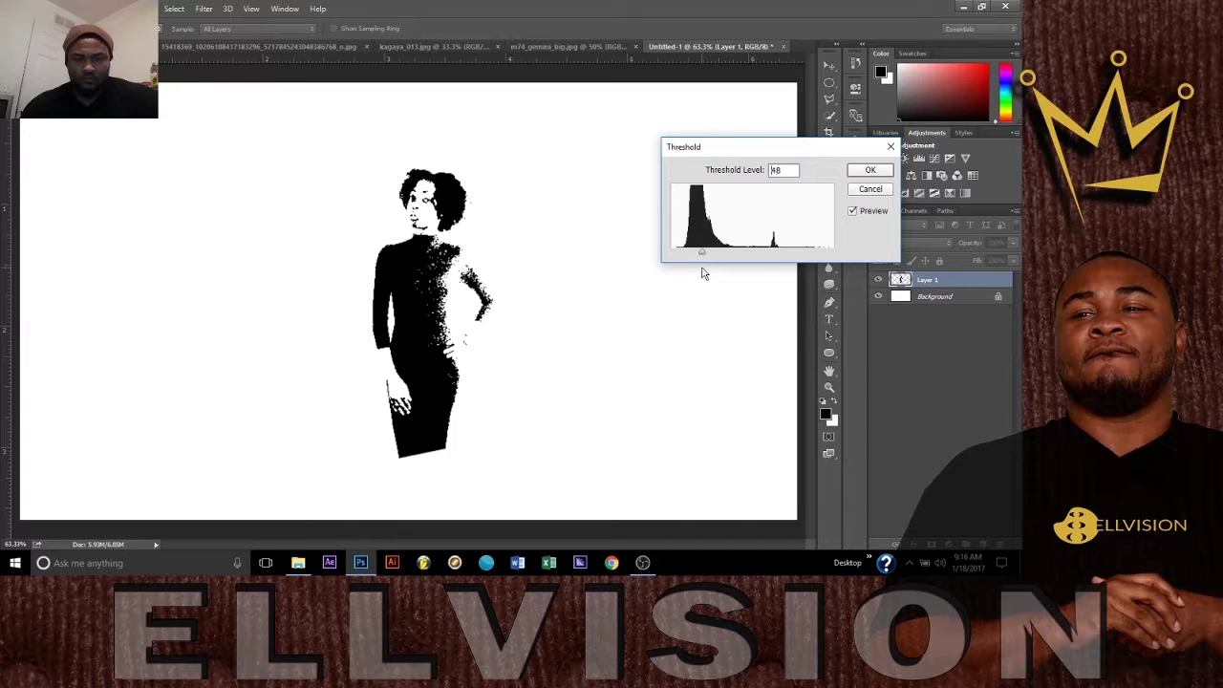
{"action": "left_click", "coordinate": [870, 170]}
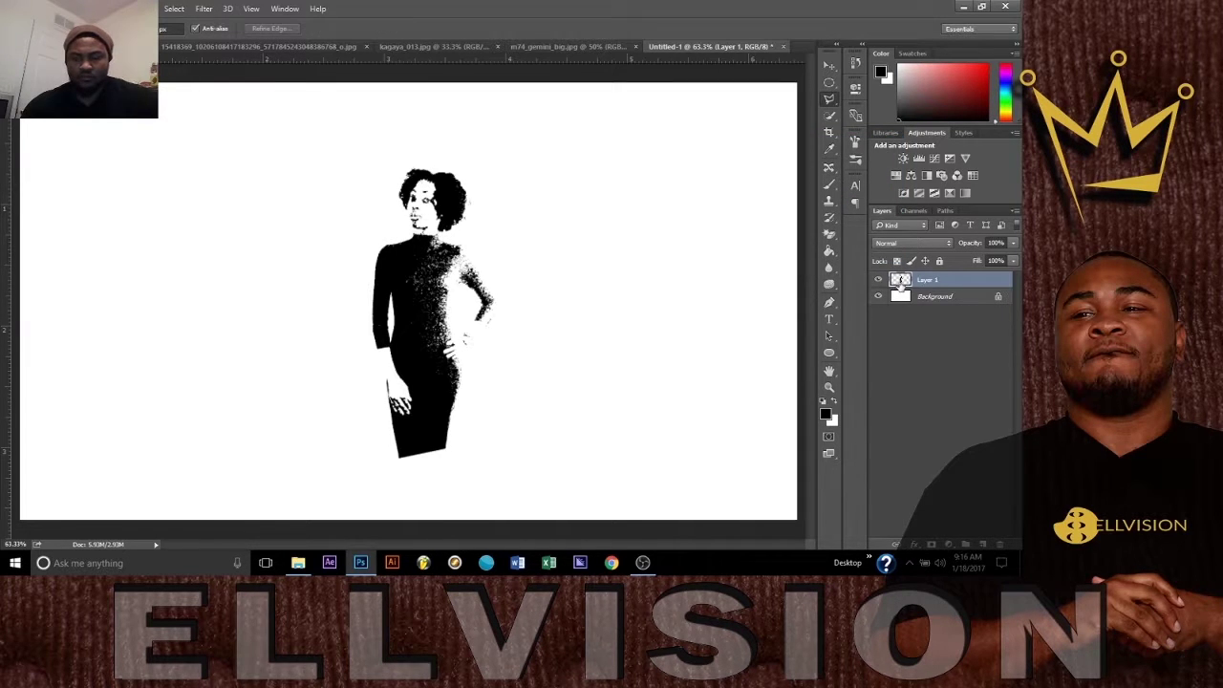
Step: Select the stencil's colours with Select > Color Range
{"action": "left_click", "coordinate": [174, 9]}
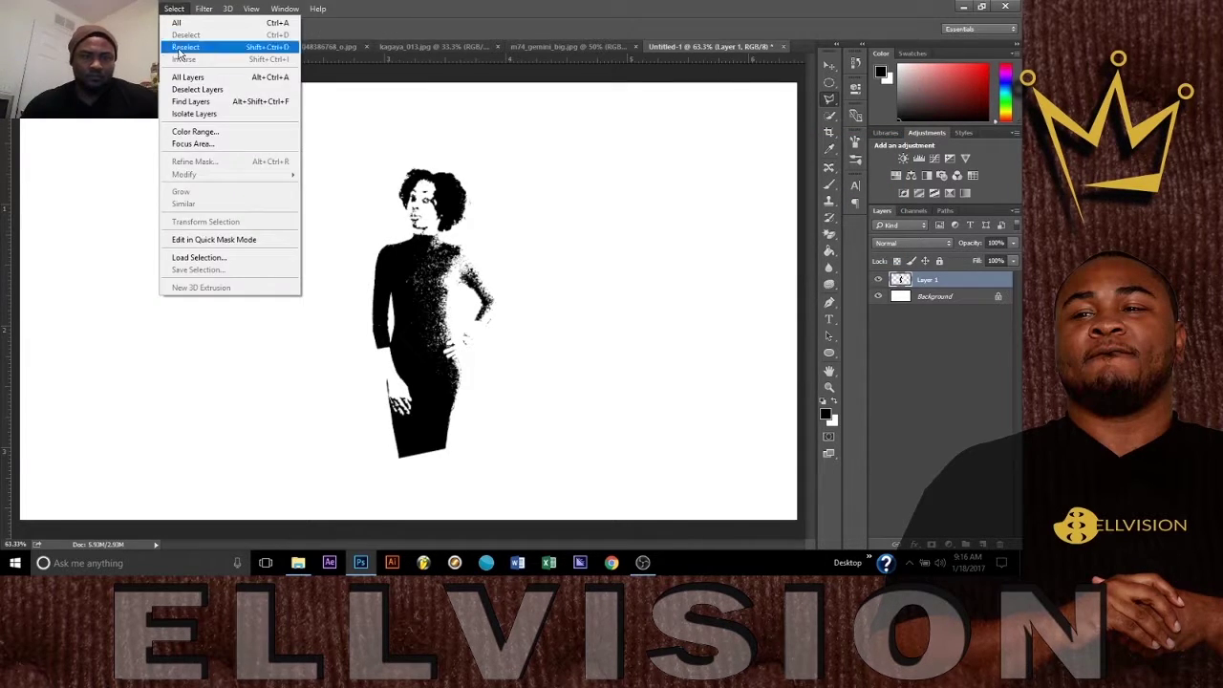
{"action": "left_click", "coordinate": [258, 130]}
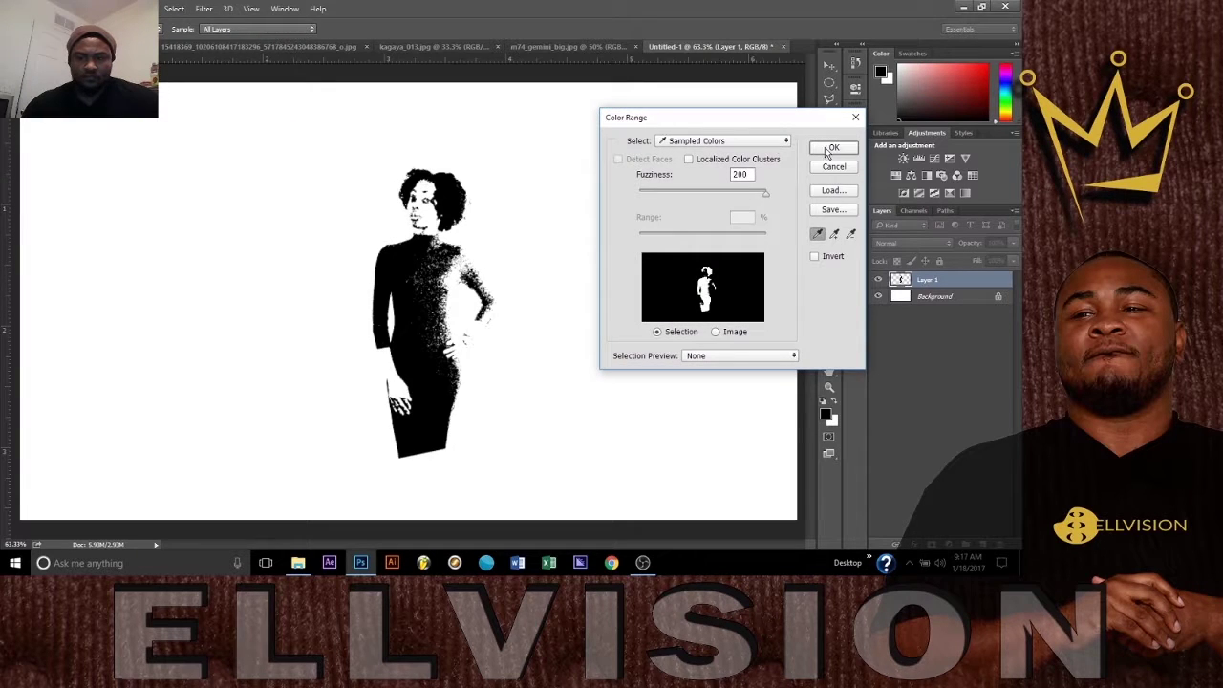
{"action": "left_click", "coordinate": [832, 149]}
{"action": "key", "text": "alt+f"}
Step: Create Untitled-2, drag the stencil figure into it, and close Untitled-1
{"action": "key", "text": "n"}
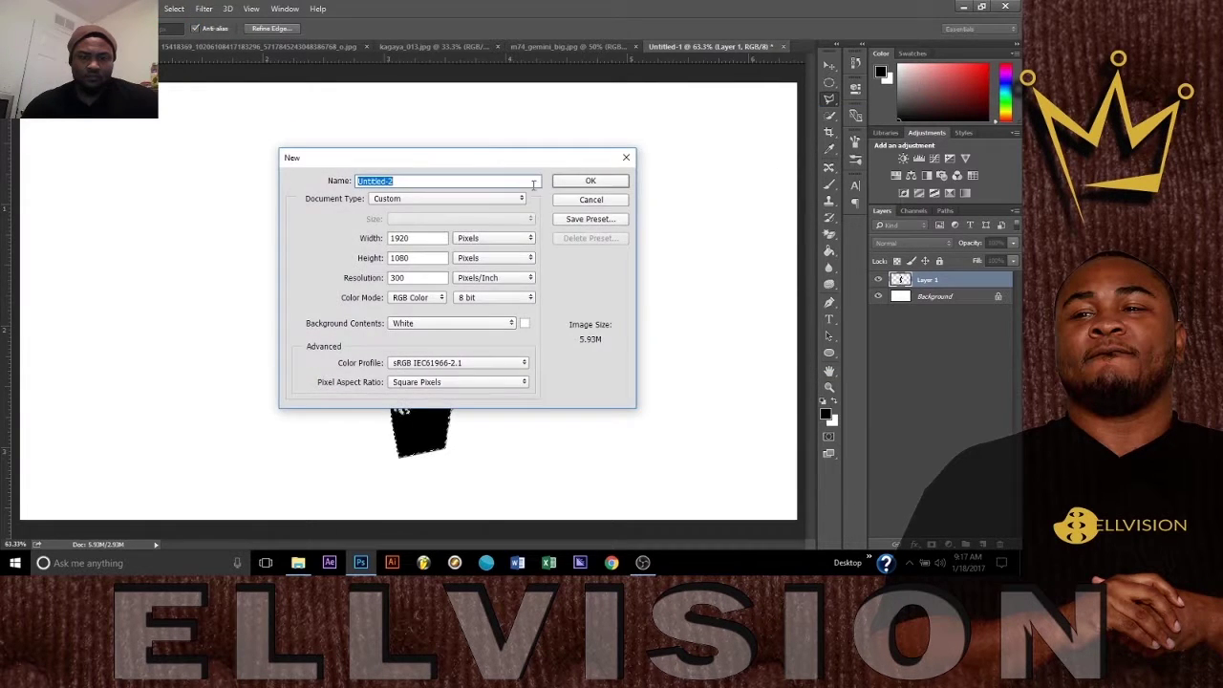
{"action": "left_click", "coordinate": [590, 180]}
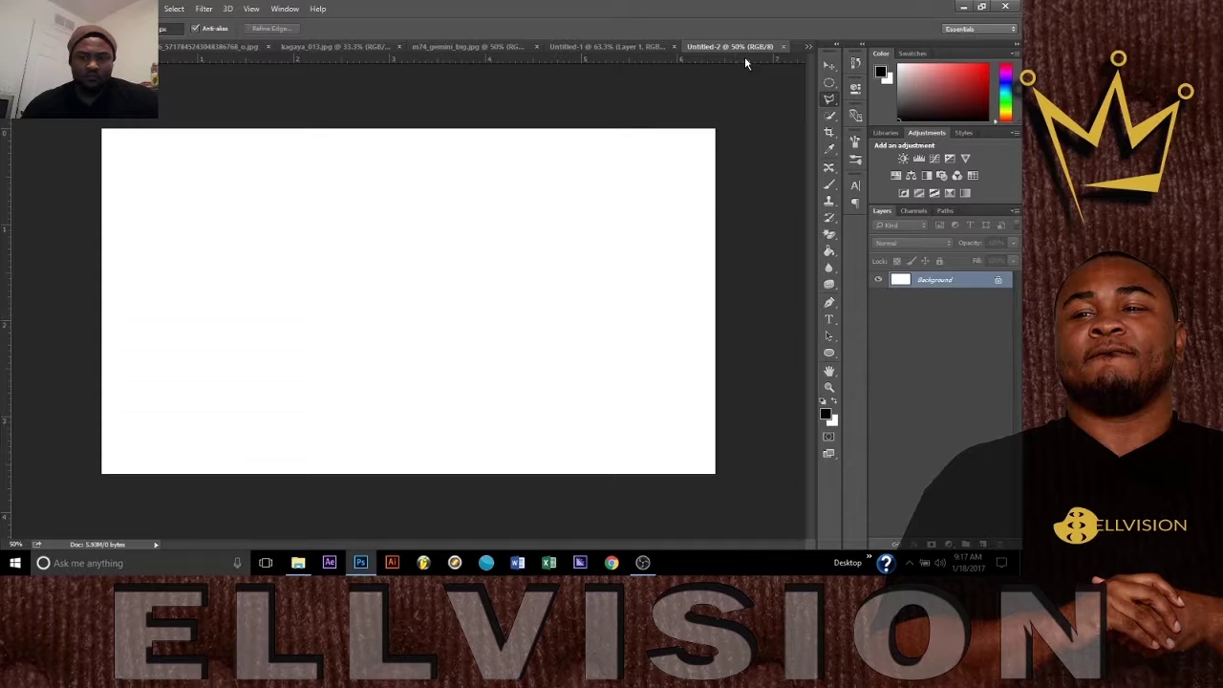
{"action": "left_click", "coordinate": [612, 46]}
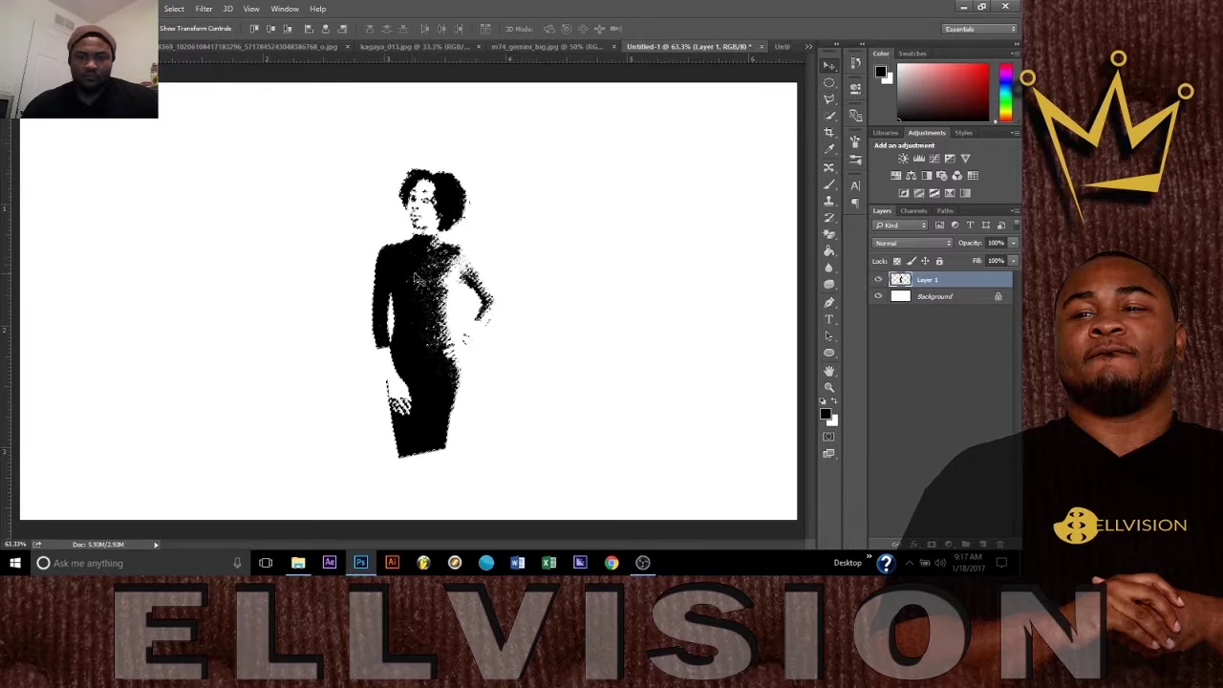
{"action": "mouse_move", "coordinate": [415, 277]}
{"action": "left_mouse_down"}
{"action": "mouse_move", "coordinate": [432, 280]}
{"action": "mouse_move", "coordinate": [392, 271]}
{"action": "left_mouse_up"}
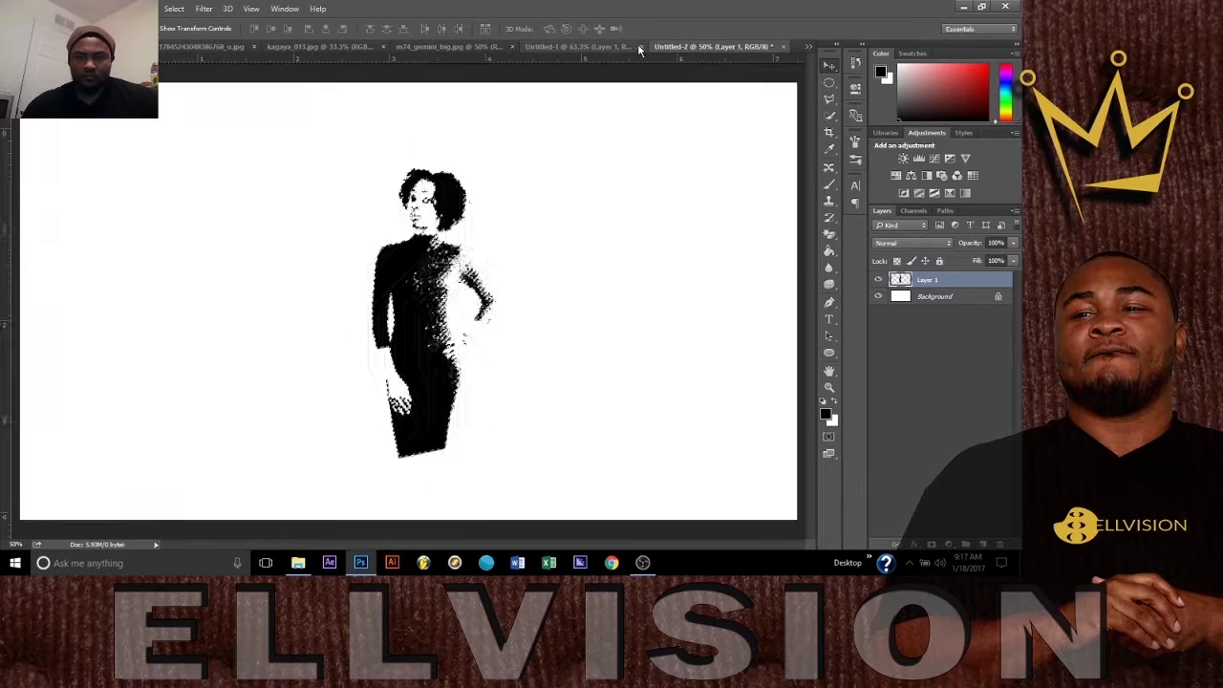
{"action": "left_click", "coordinate": [638, 47]}
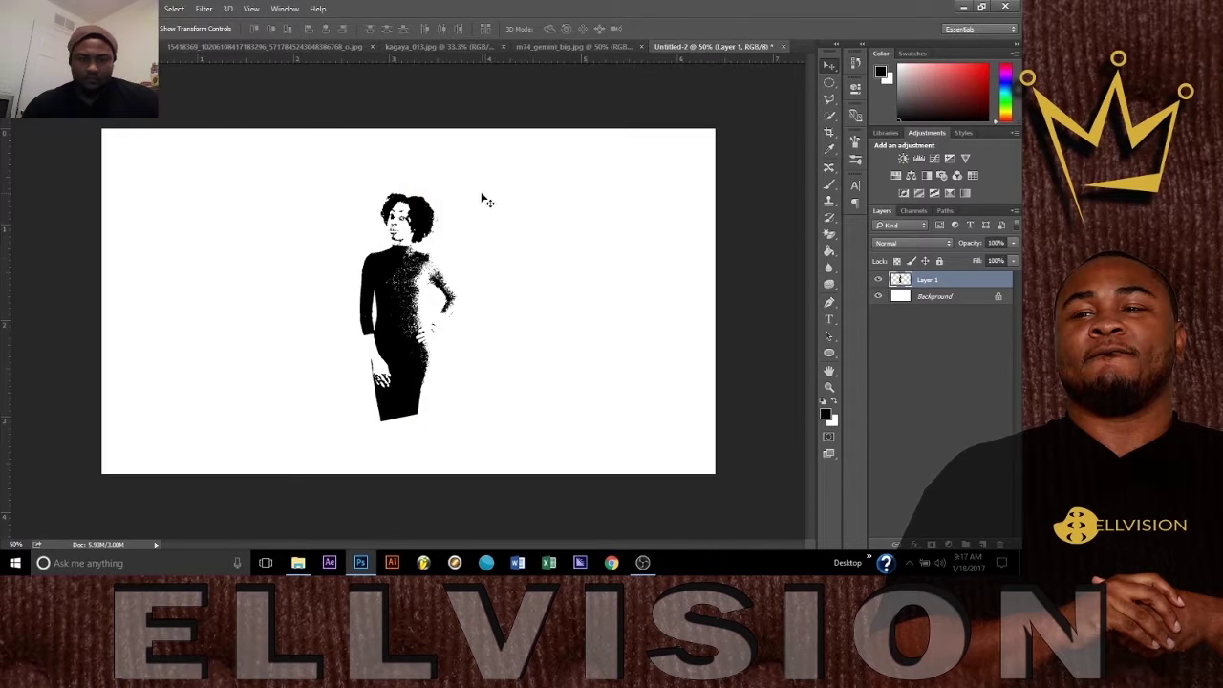
{"action": "key", "text": "ctrl+plus"}
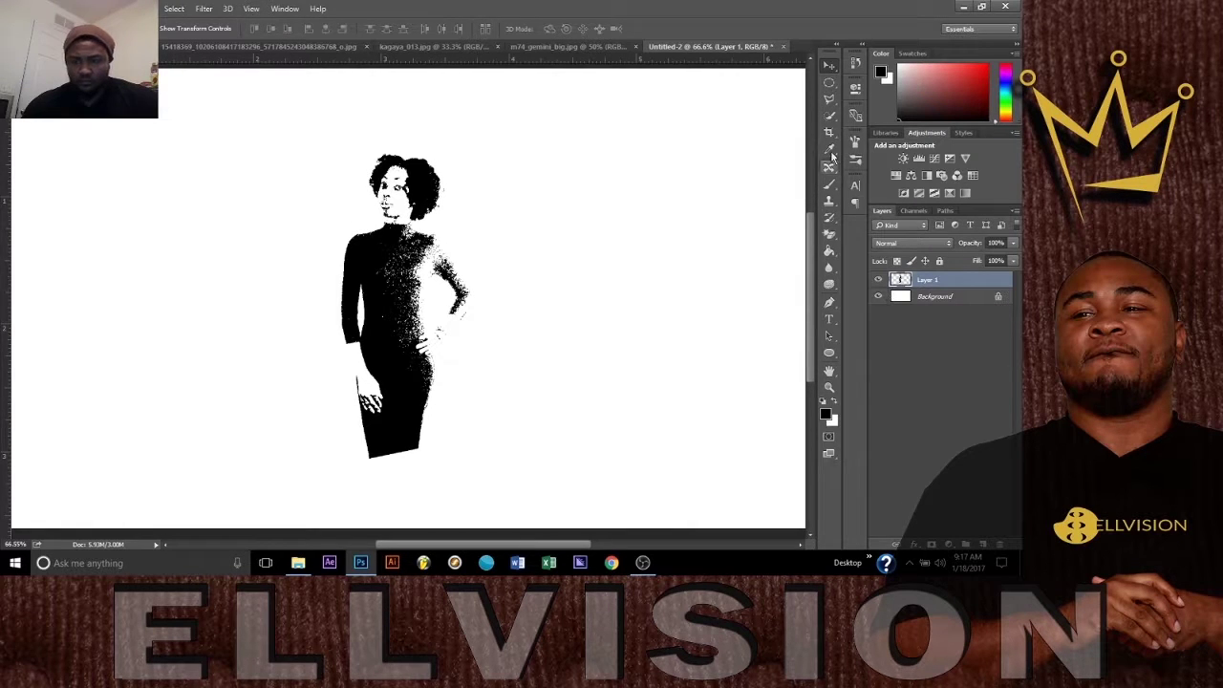
Step: Draw an ellipse over the woman and rasterize the Ellipse 1 layer
{"action": "right_click", "coordinate": [828, 361]}
{"action": "left_click", "coordinate": [888, 377]}
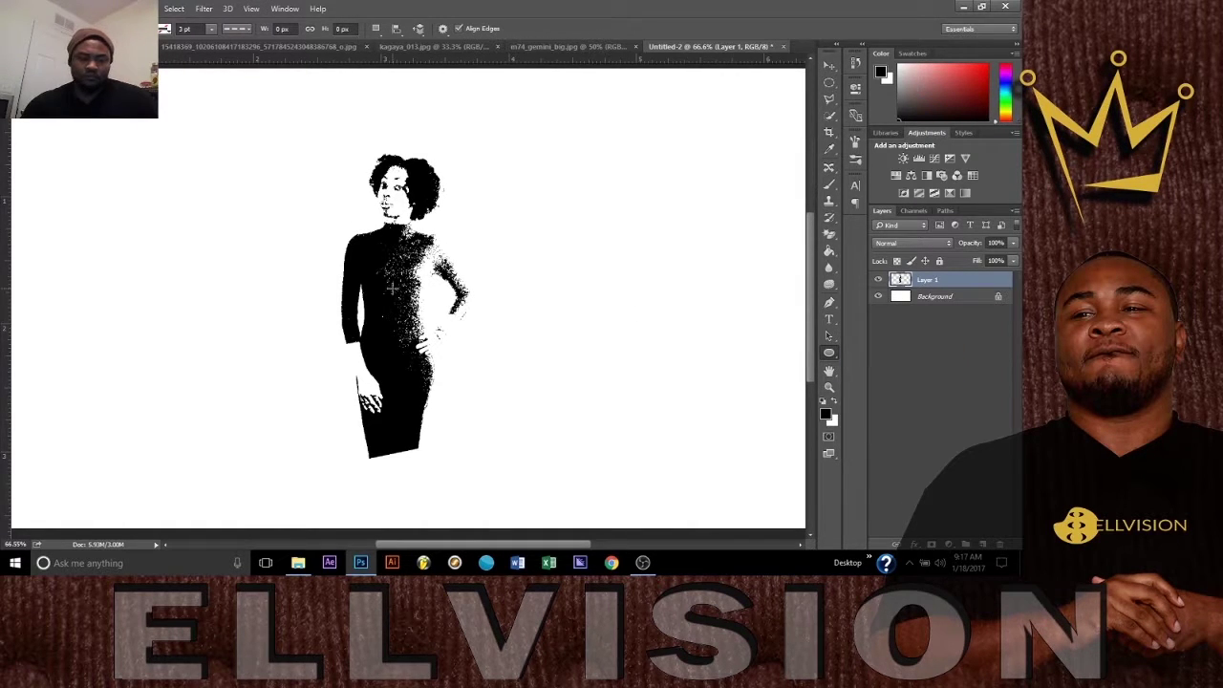
{"action": "mouse_move", "coordinate": [391, 287]}
{"action": "left_mouse_down"}
{"action": "mouse_move", "coordinate": [465, 293]}
{"action": "mouse_move", "coordinate": [626, 446]}
{"action": "left_mouse_up"}
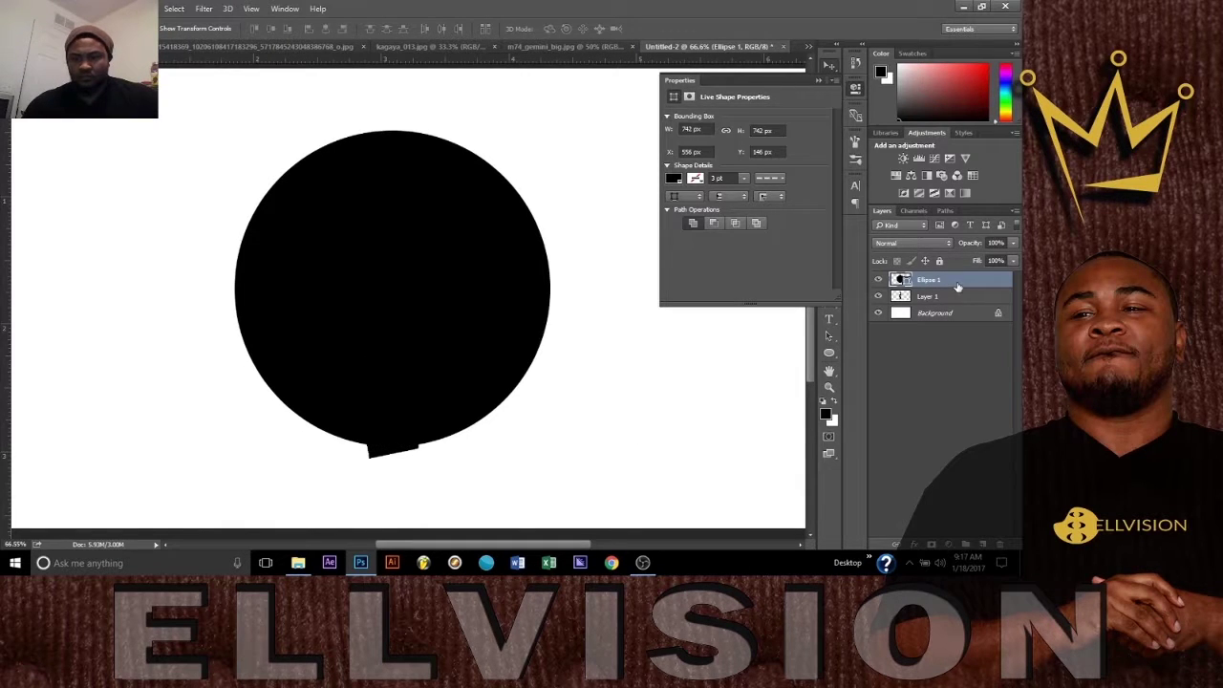
{"action": "right_click", "coordinate": [955, 279]}
{"action": "left_click", "coordinate": [728, 237]}
{"action": "left_click", "coordinate": [856, 88]}
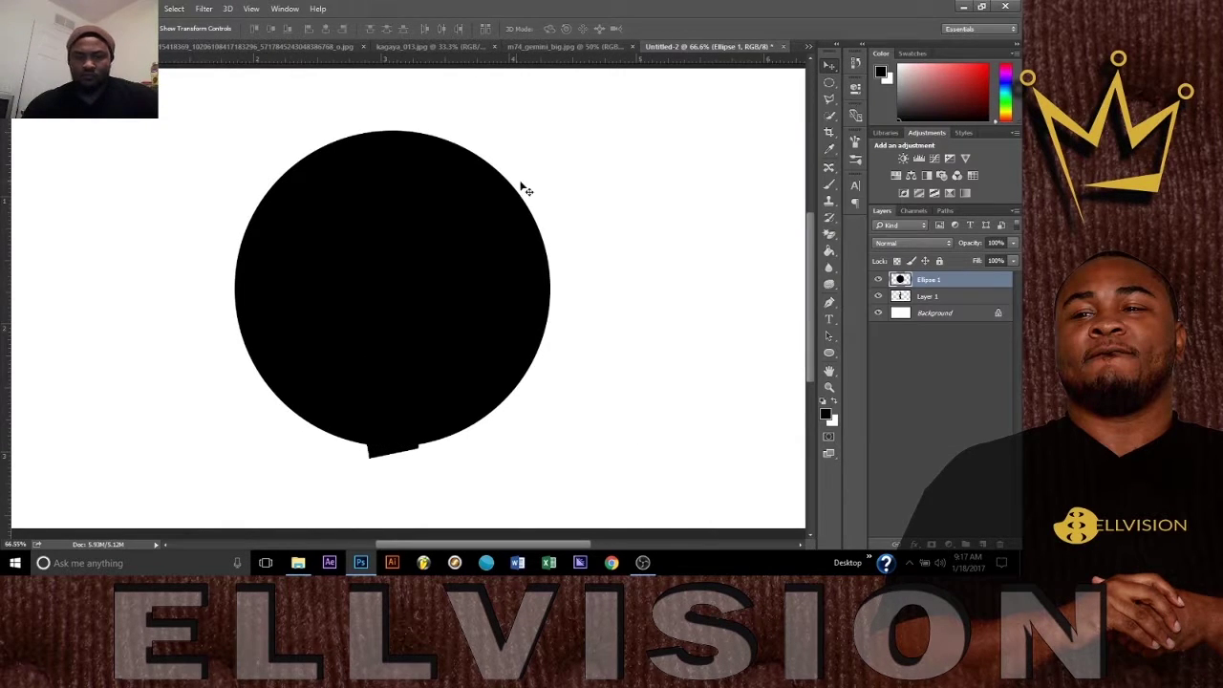
Step: Contract the circle selection and delete its interior to leave a black ring
{"action": "left_click", "coordinate": [84, 9]}
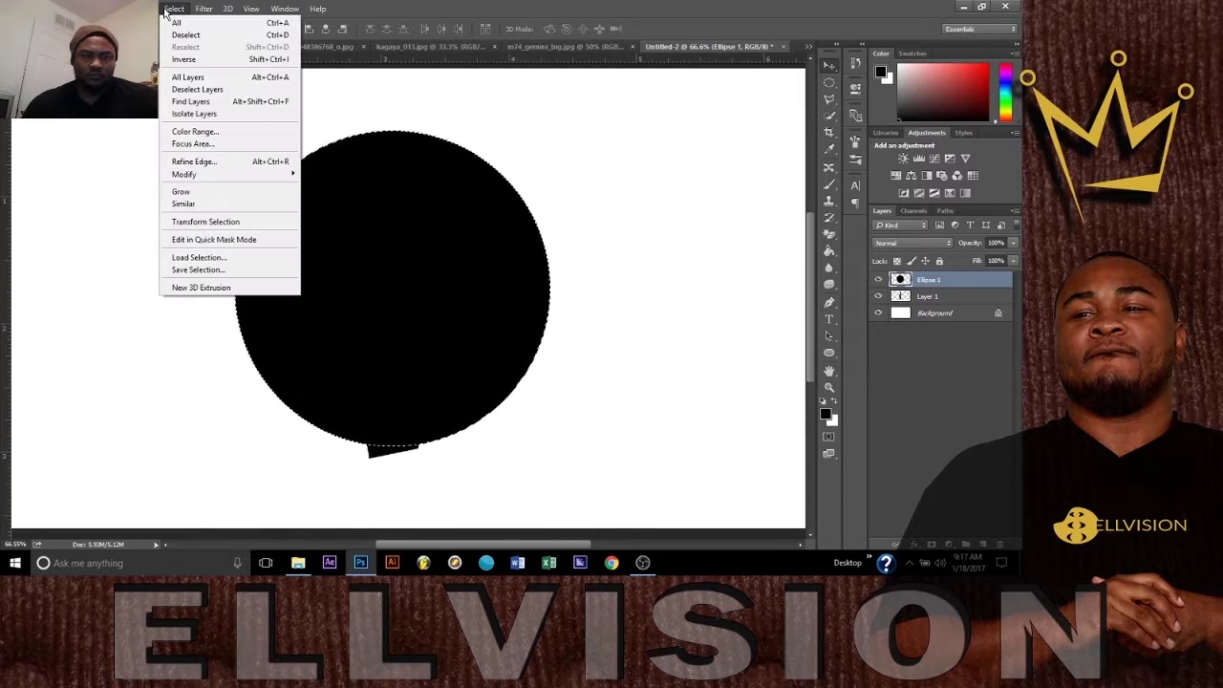
{"action": "mouse_move", "coordinate": [184, 174]}
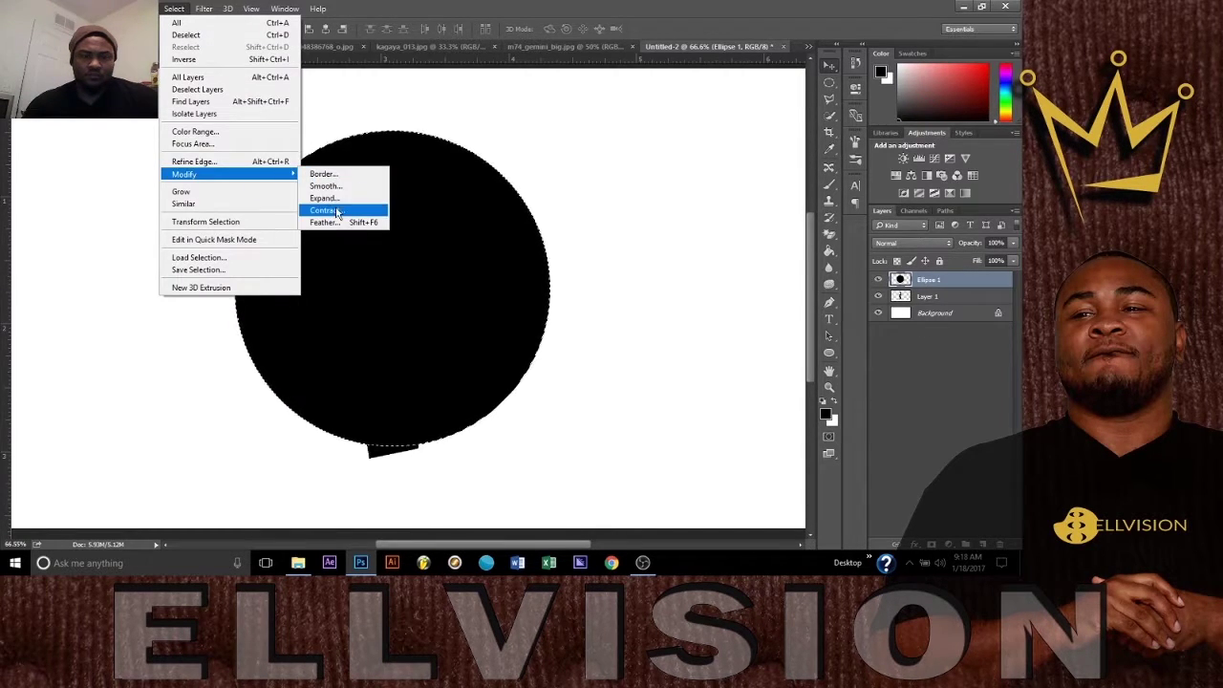
{"action": "left_click", "coordinate": [324, 210]}
{"action": "left_click", "coordinate": [576, 197]}
{"action": "key", "text": "ctrl"}
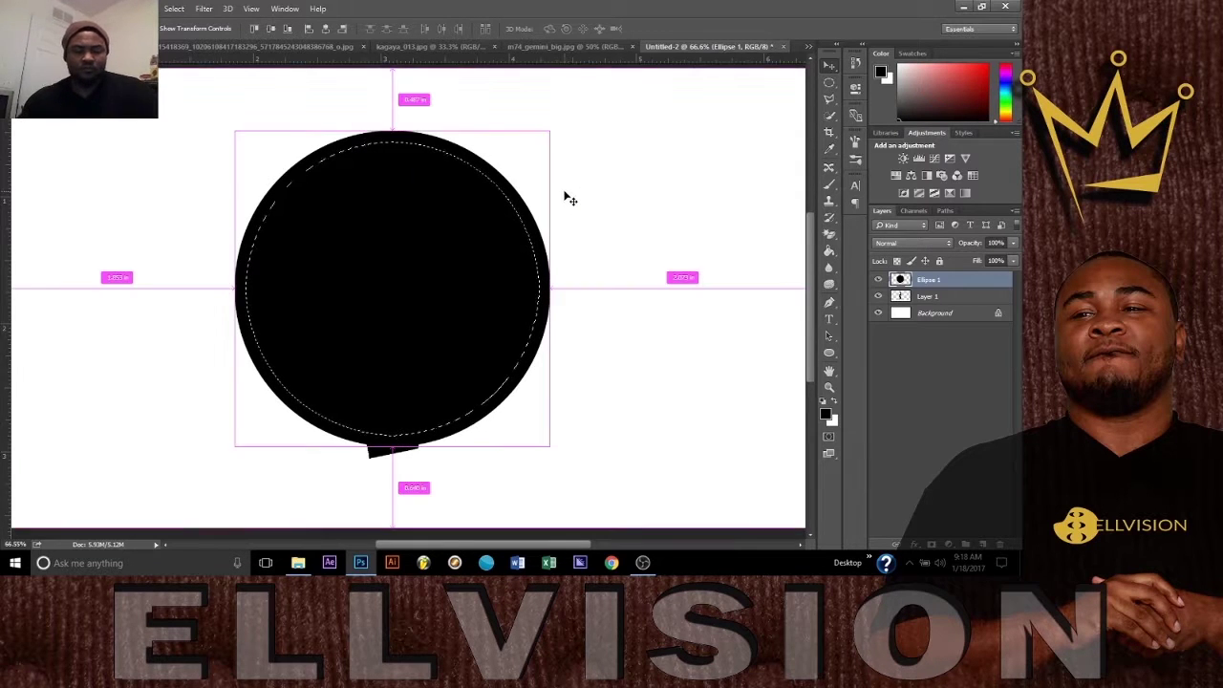
{"action": "left_click", "coordinate": [204, 9]}
{"action": "mouse_move", "coordinate": [185, 174]}
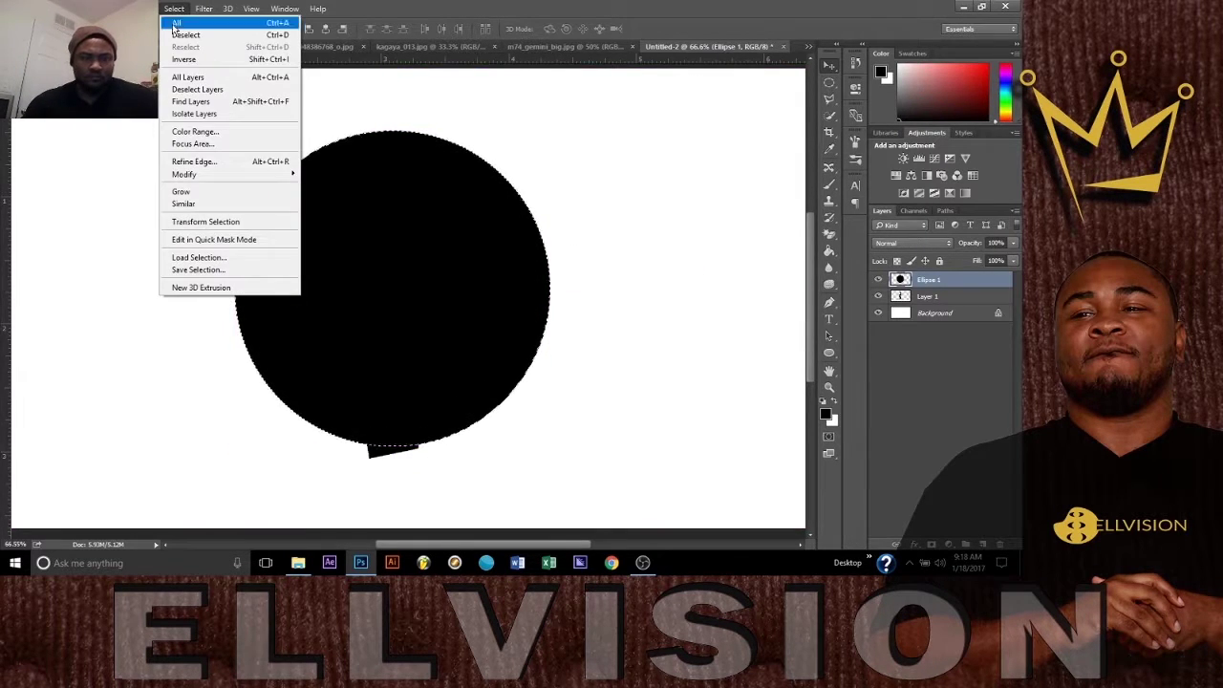
{"action": "left_click", "coordinate": [325, 209]}
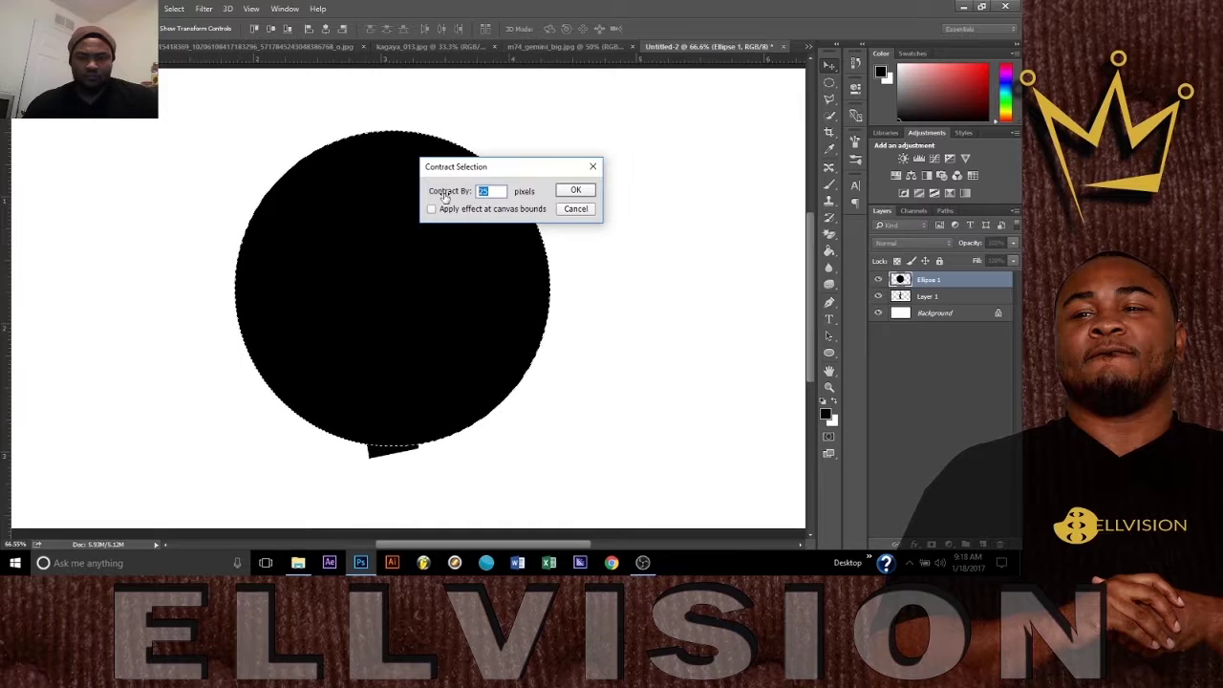
{"action": "key", "text": "Return"}
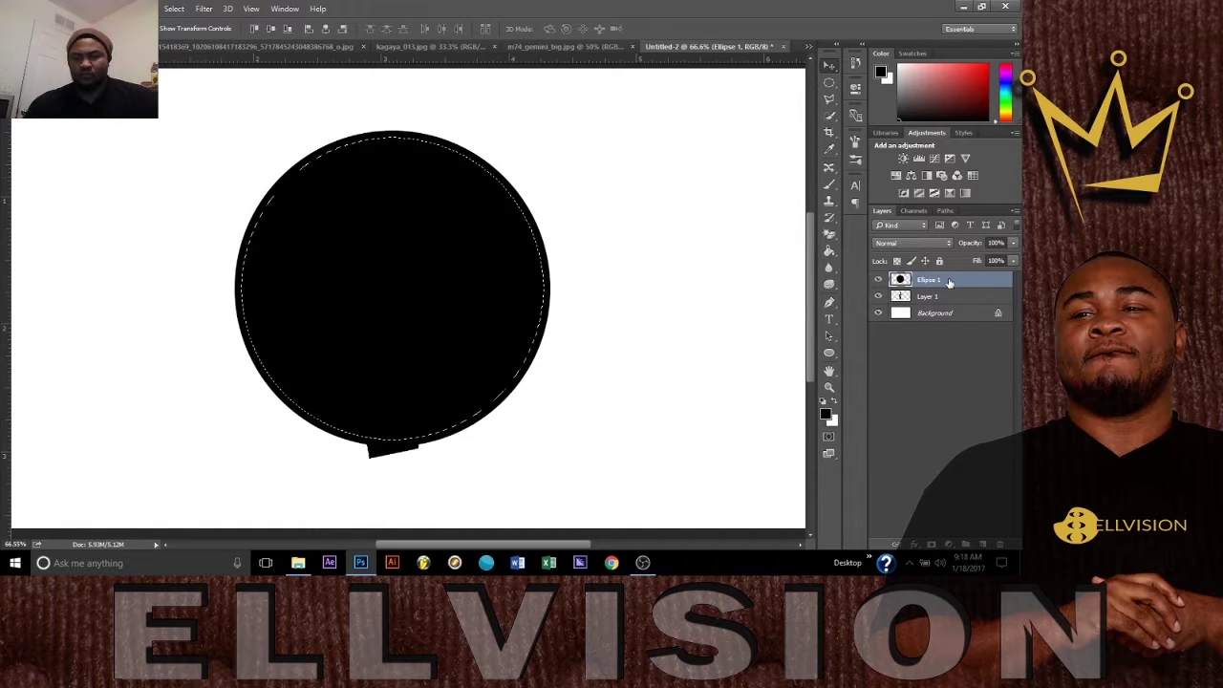
{"action": "key", "text": "Delete"}
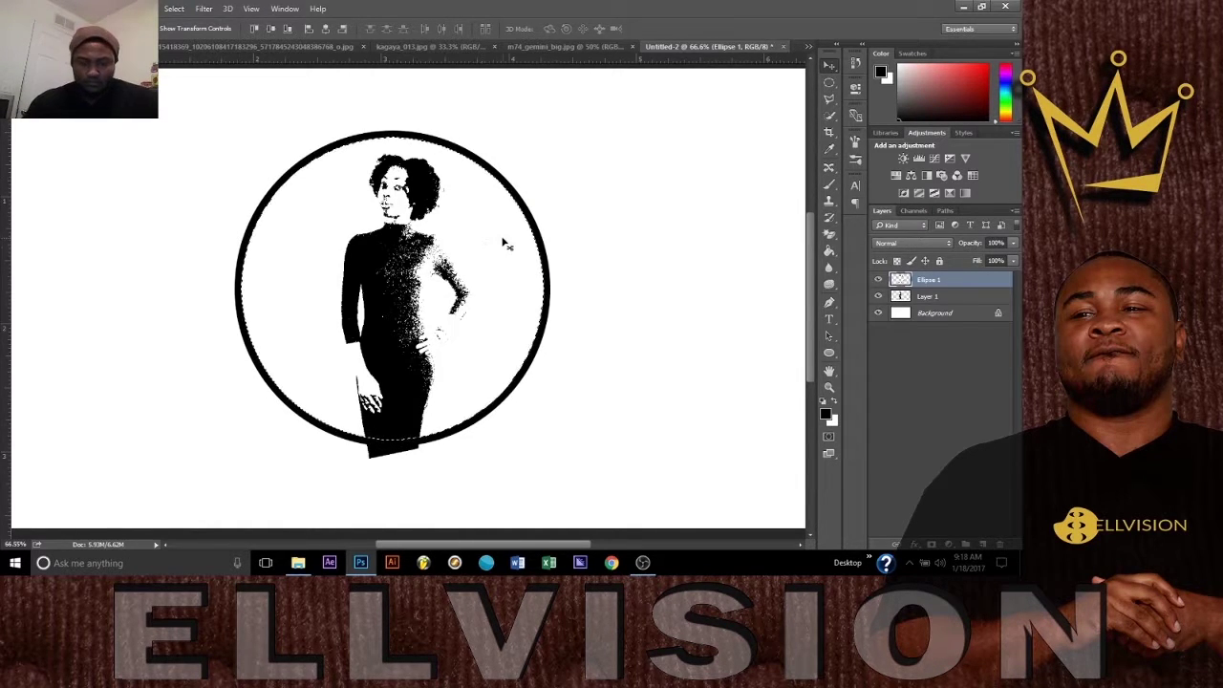
{"action": "key", "text": "ctrl+d"}
Step: Nudge the ring and the woman figure so she sits centred within it
{"action": "left_click_drag", "start_coordinate": [501, 235], "coordinate": [514, 240]}
{"action": "left_click", "coordinate": [927, 296]}
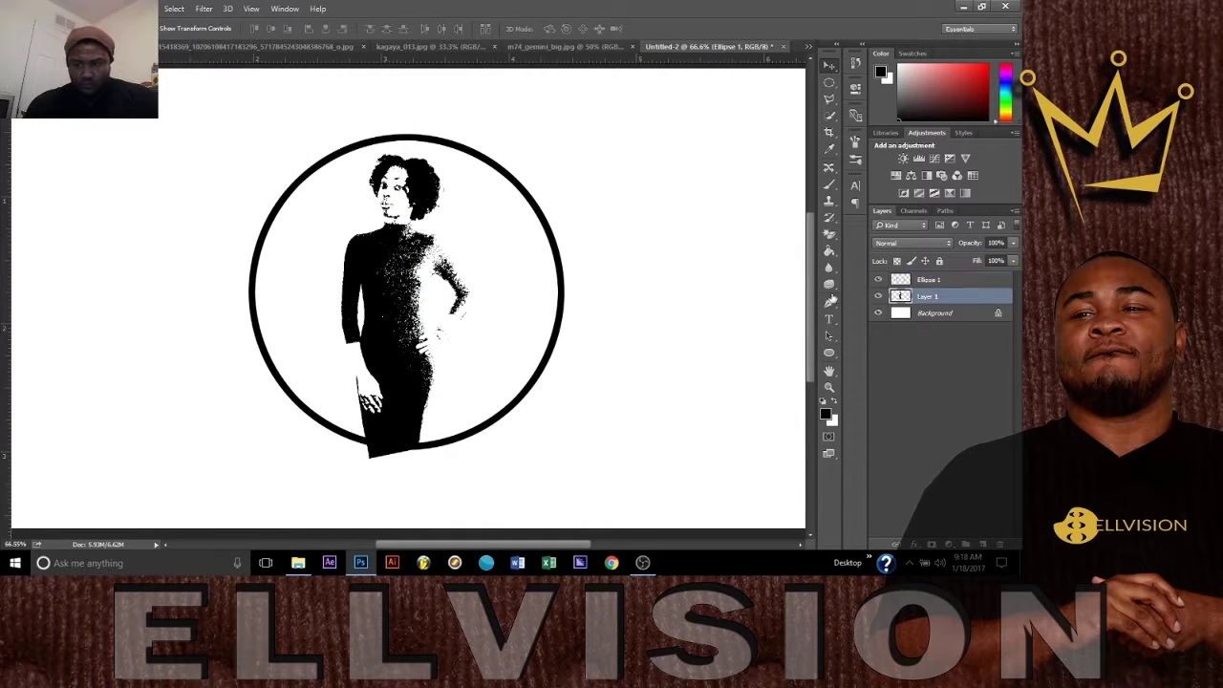
{"action": "left_click_drag", "start_coordinate": [394, 286], "coordinate": [410, 288]}
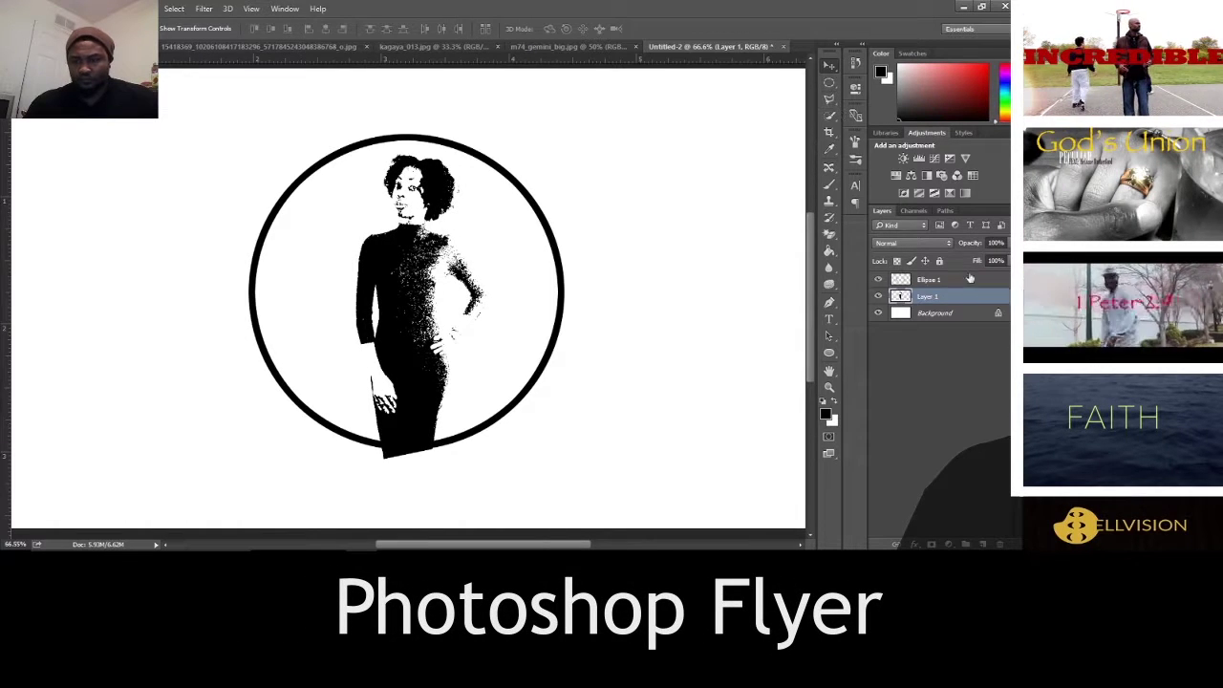
Step: Lower the ring's opacity to 70% and zoom in on the dress bottom
{"action": "key", "text": "alt+bracketright"}
{"action": "key", "text": "7"}
{"action": "key", "text": "alt+bracketleft"}
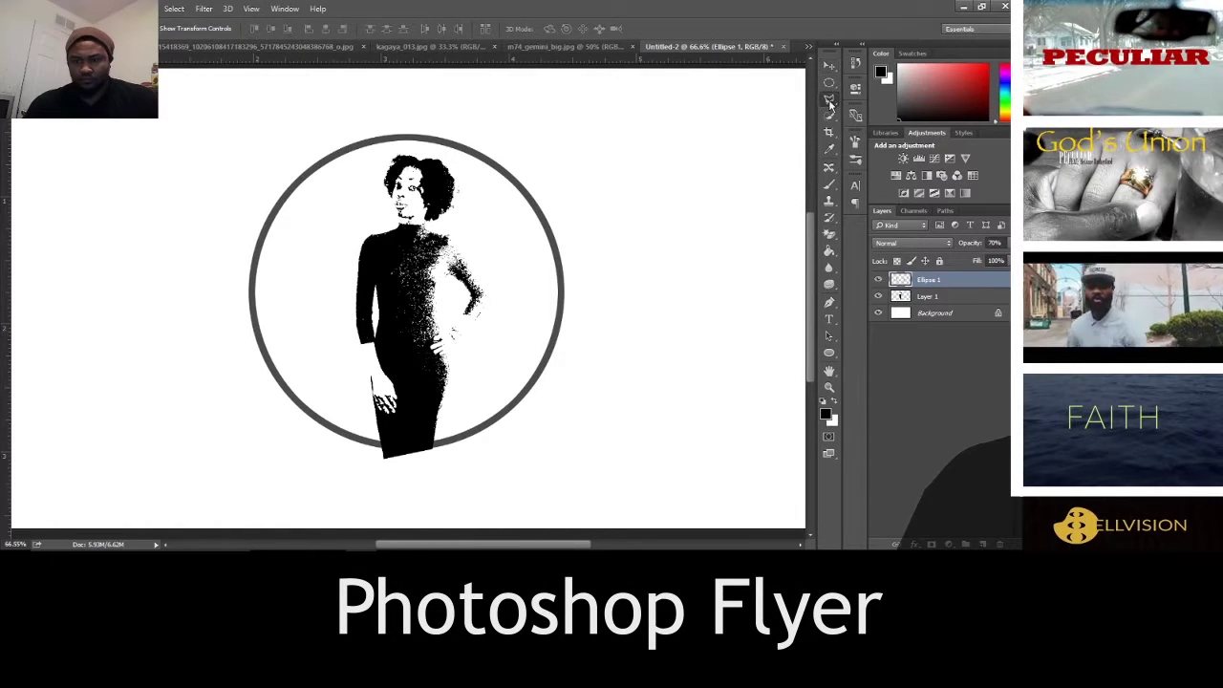
{"action": "key", "text": "l"}
{"action": "scroll", "coordinate": [341, 441], "scroll_direction": "up", "scroll_amount": 5}
Step: Cut away the dress bottom below the ring and restore the ring to solid black
{"action": "left_click", "coordinate": [331, 414]}
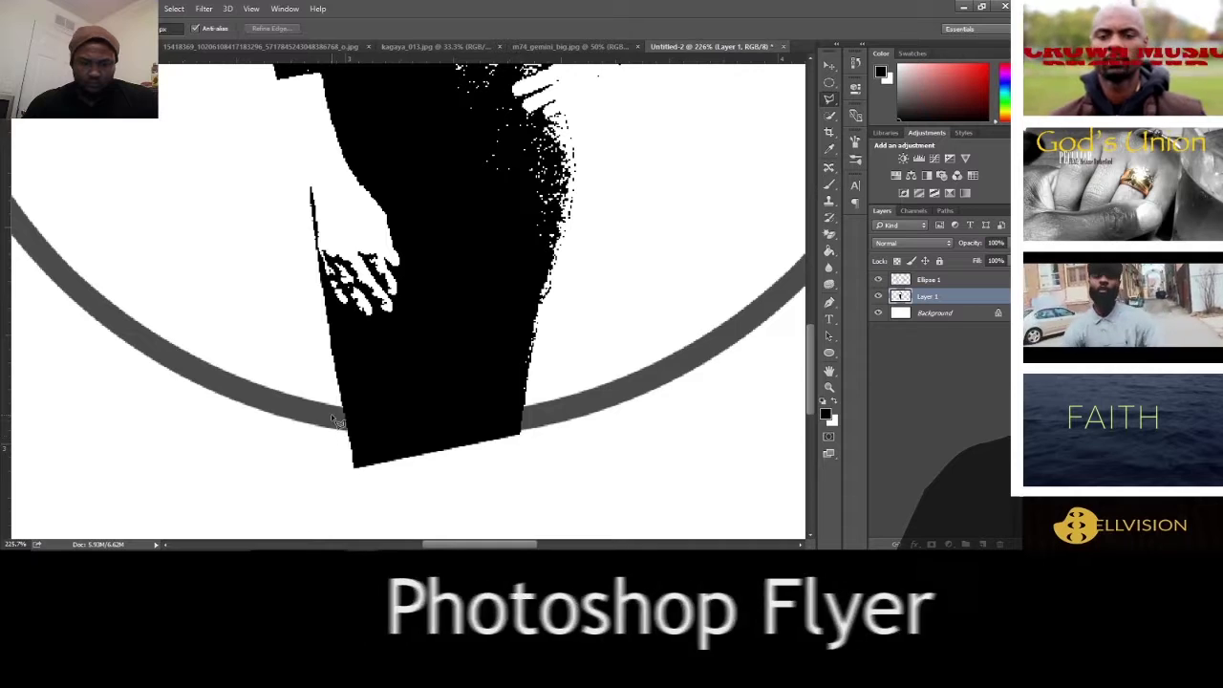
{"action": "left_click", "coordinate": [543, 419]}
{"action": "left_click", "coordinate": [521, 468]}
{"action": "left_click", "coordinate": [363, 490]}
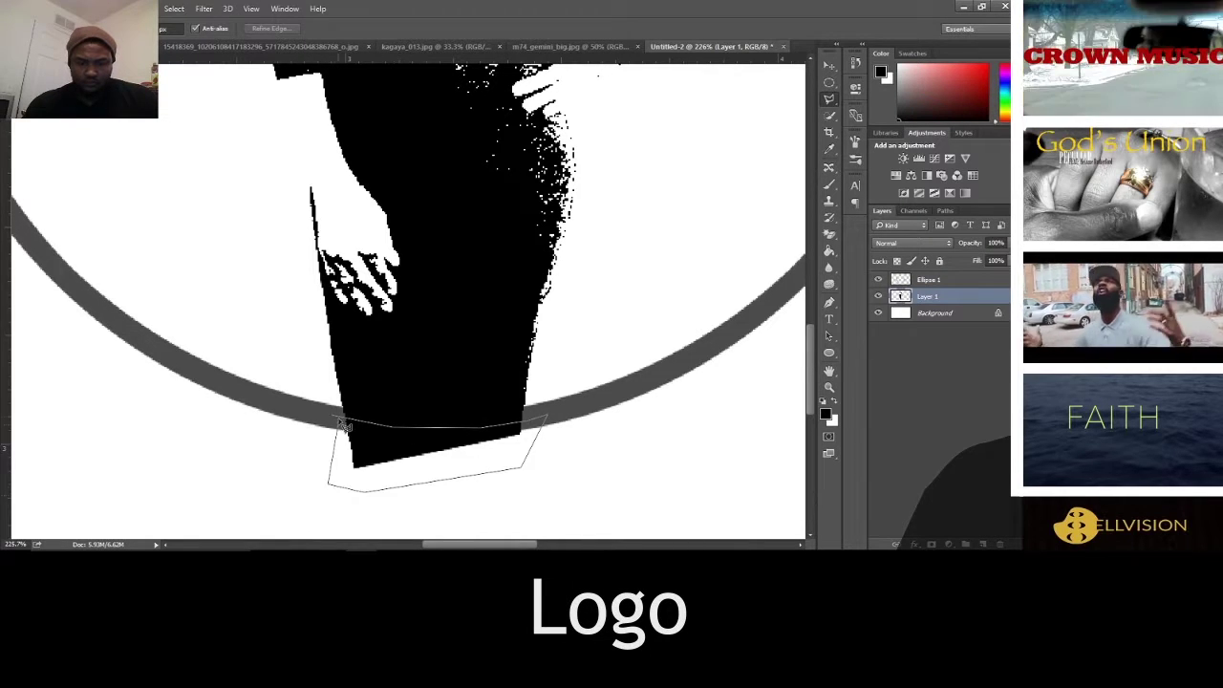
{"action": "double_click", "coordinate": [327, 483]}
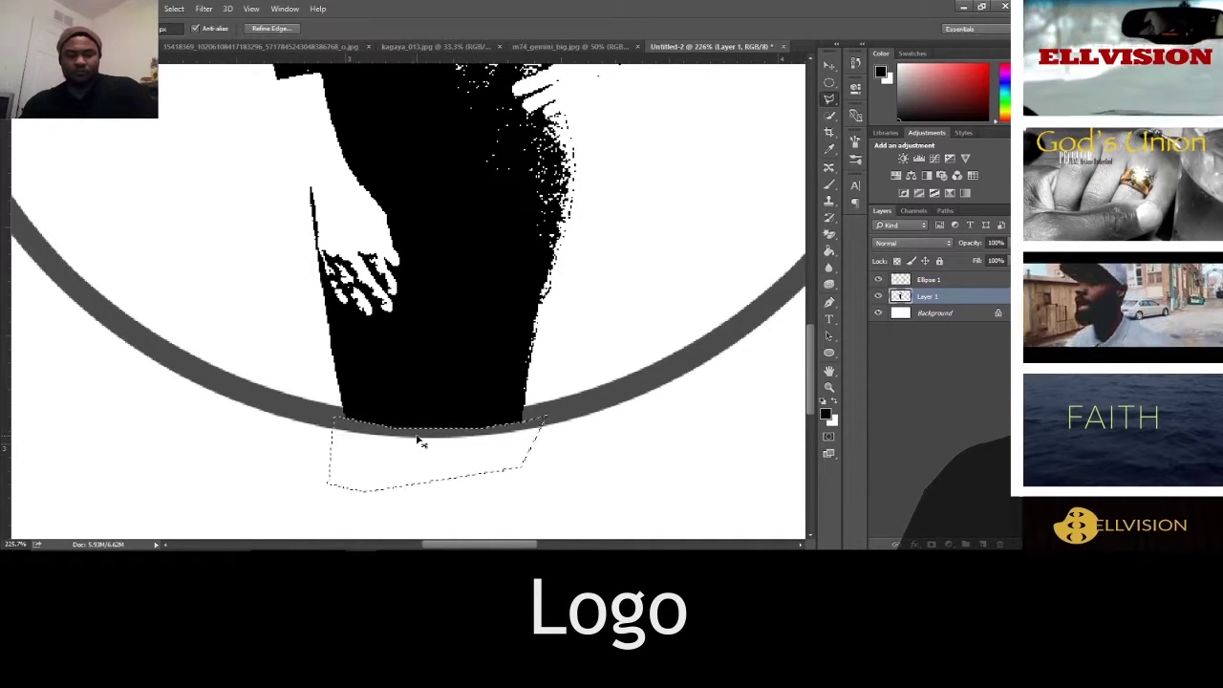
{"action": "key", "text": "ctrl+d"}
{"action": "key", "text": "ctrl+0"}
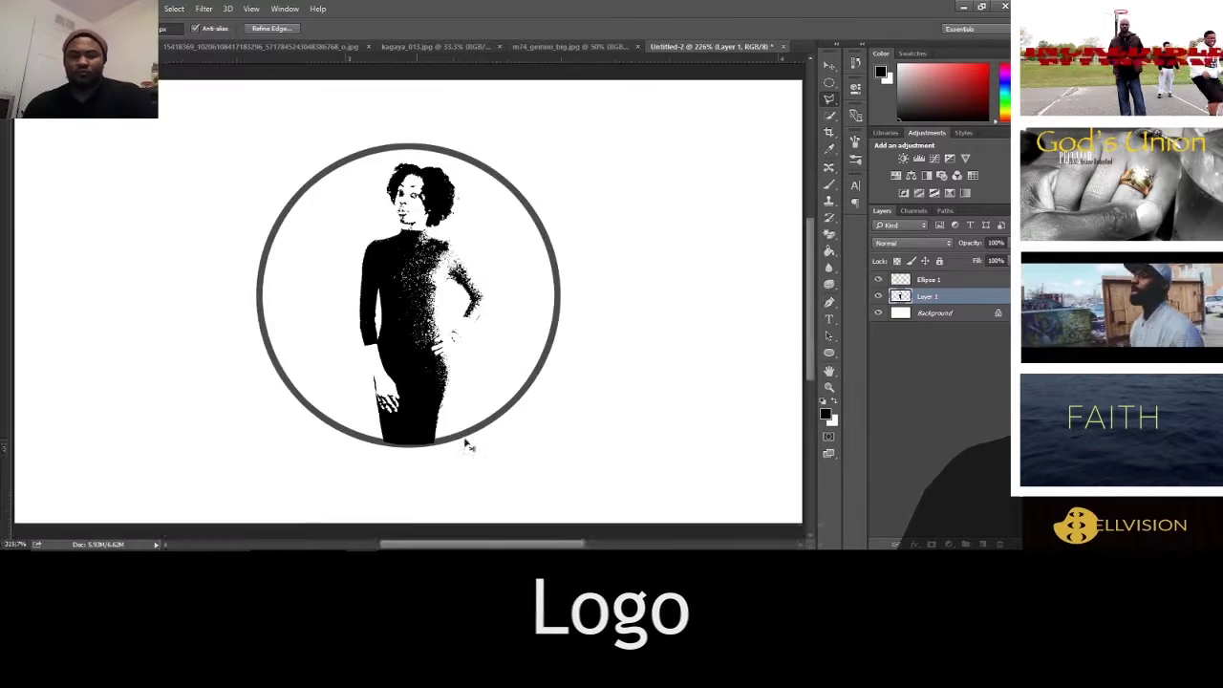
{"action": "left_click", "coordinate": [950, 281]}
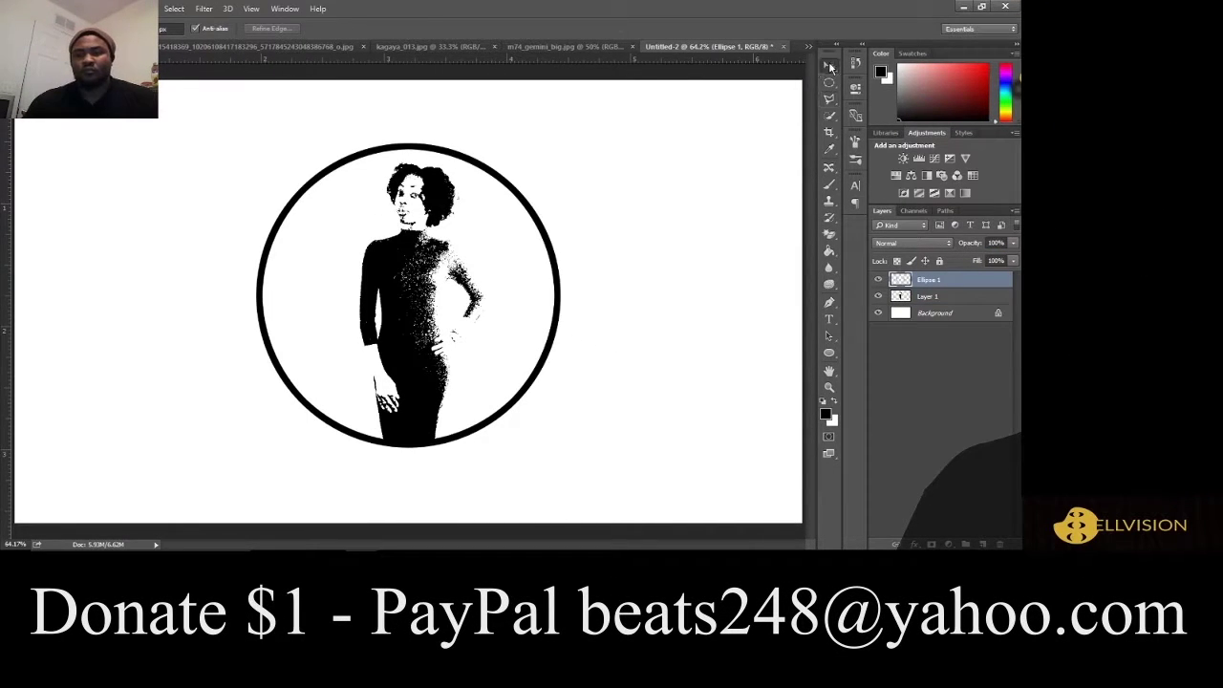
{"action": "left_click", "coordinate": [830, 65]}
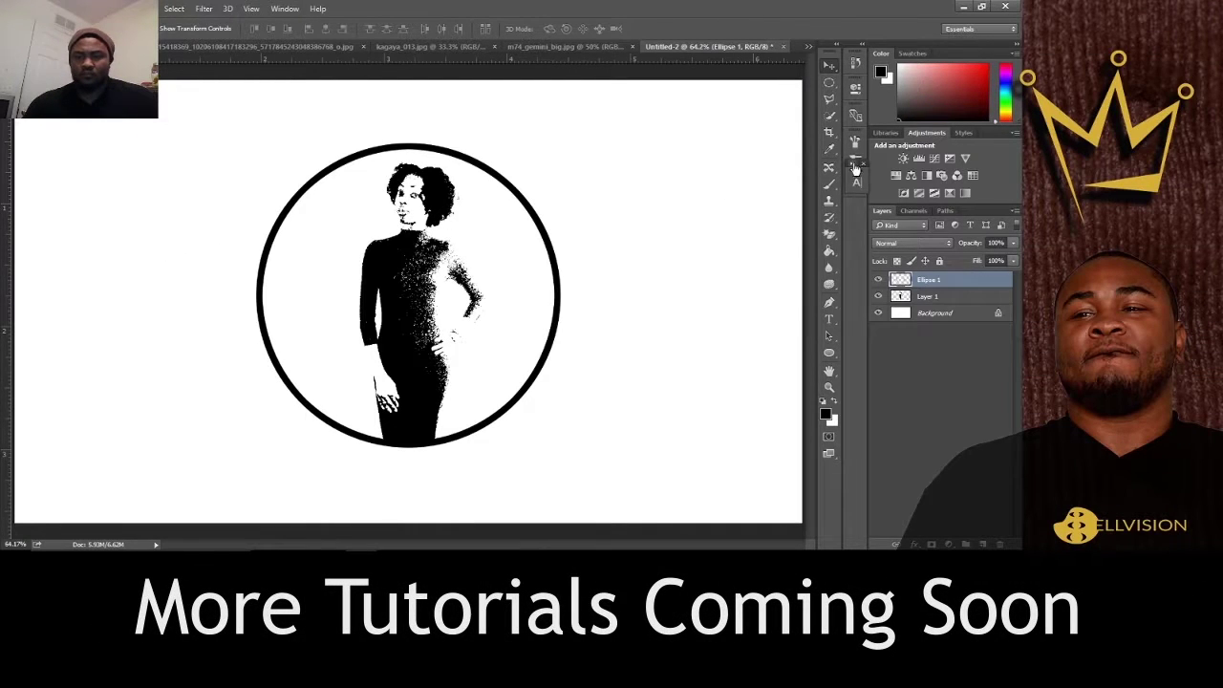
Step: Type the text 'Confident' below the ring and shift it right
{"action": "left_click", "coordinate": [829, 319]}
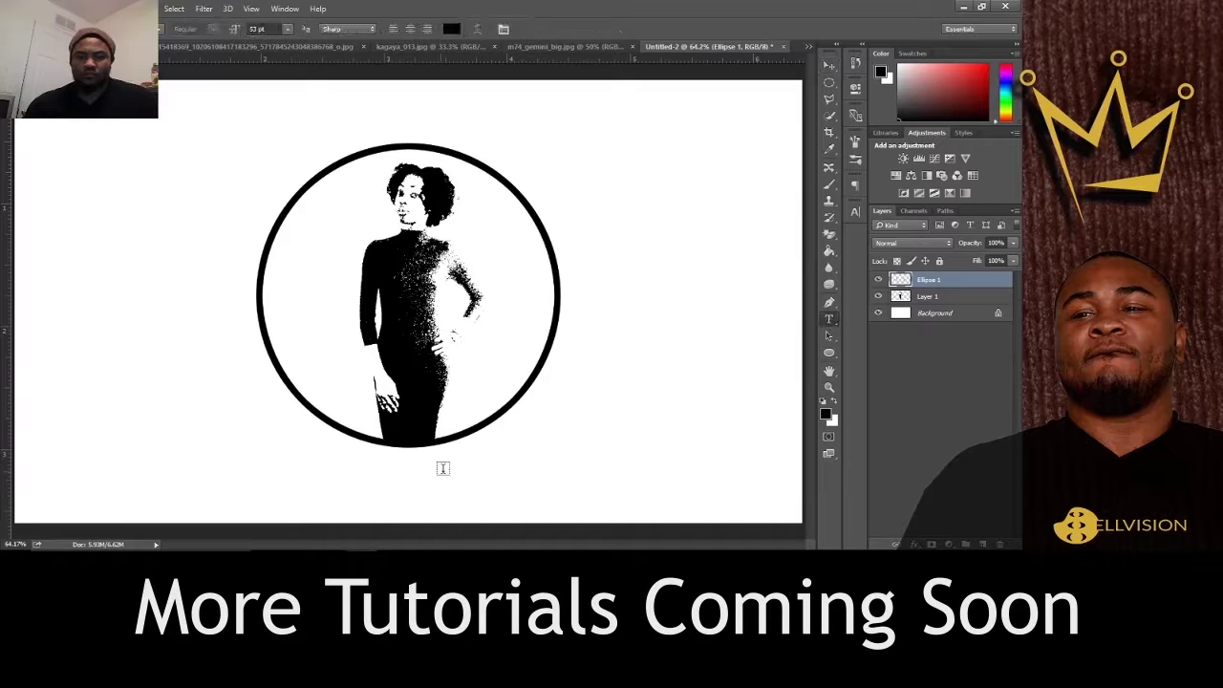
{"action": "left_click", "coordinate": [139, 457]}
{"action": "type", "text": "C"}
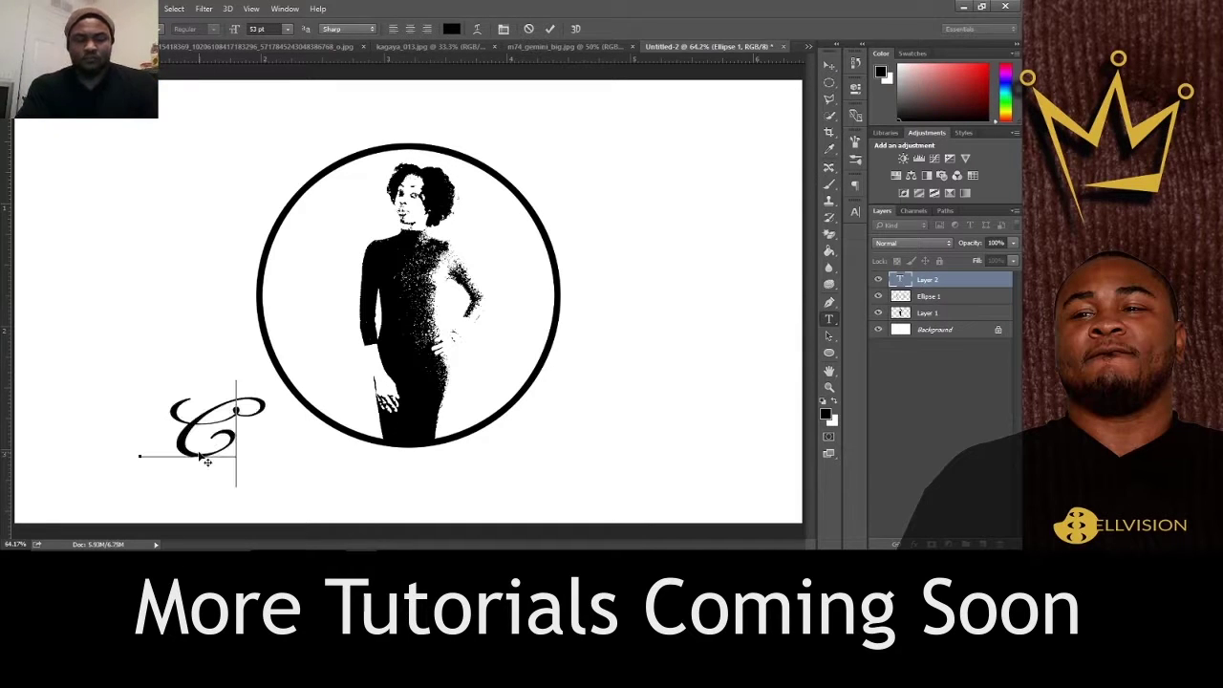
{"action": "type", "text": "onfident"}
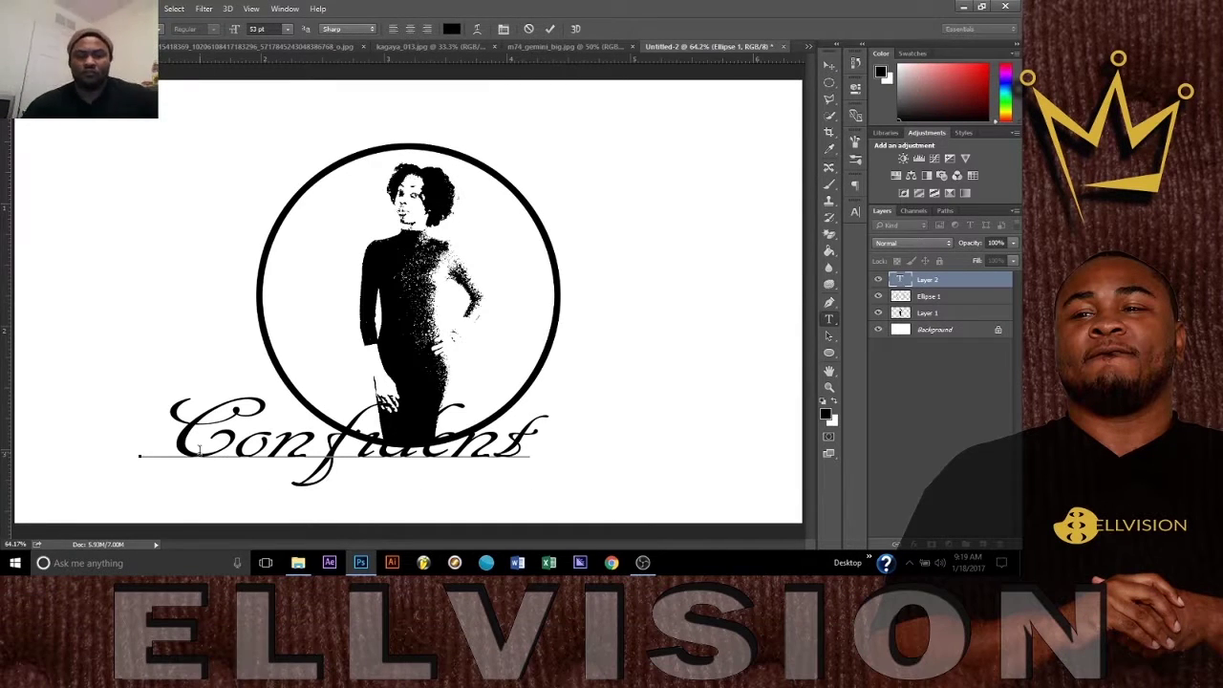
{"action": "left_click_drag", "start_coordinate": [707, 494], "coordinate": [822, 497]}
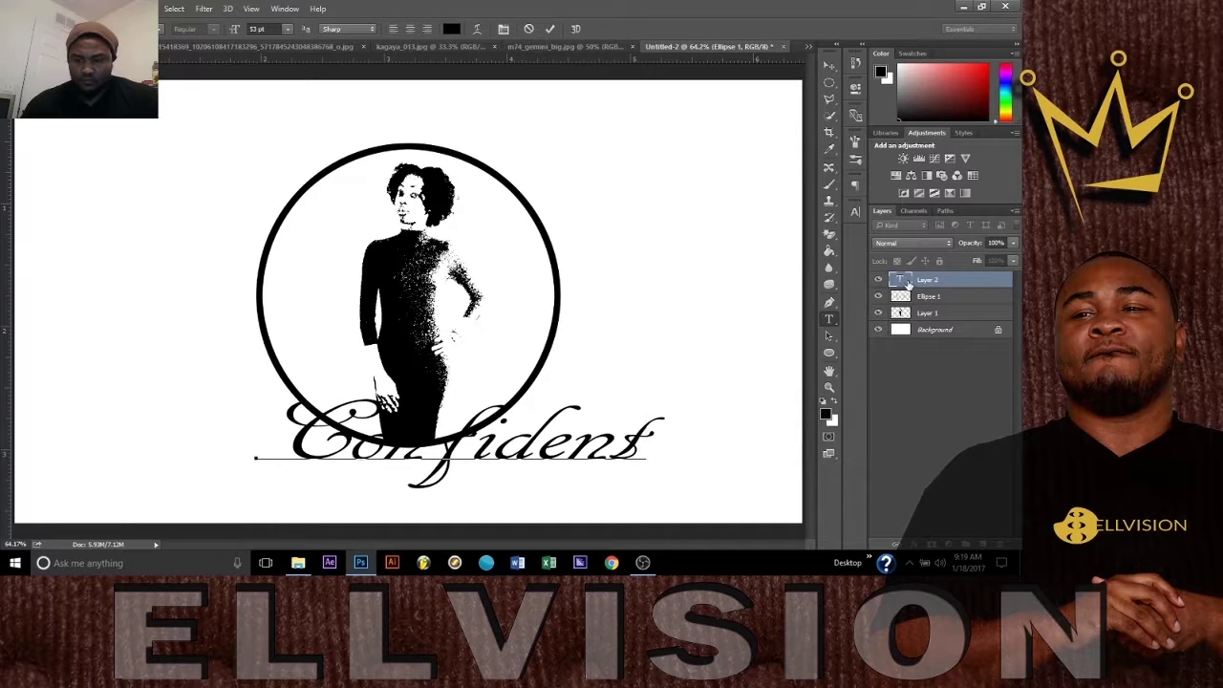
Step: Set the Confident text to MetroScript Regular and commit it
{"action": "double_click", "coordinate": [903, 280]}
{"action": "left_click", "coordinate": [855, 211]}
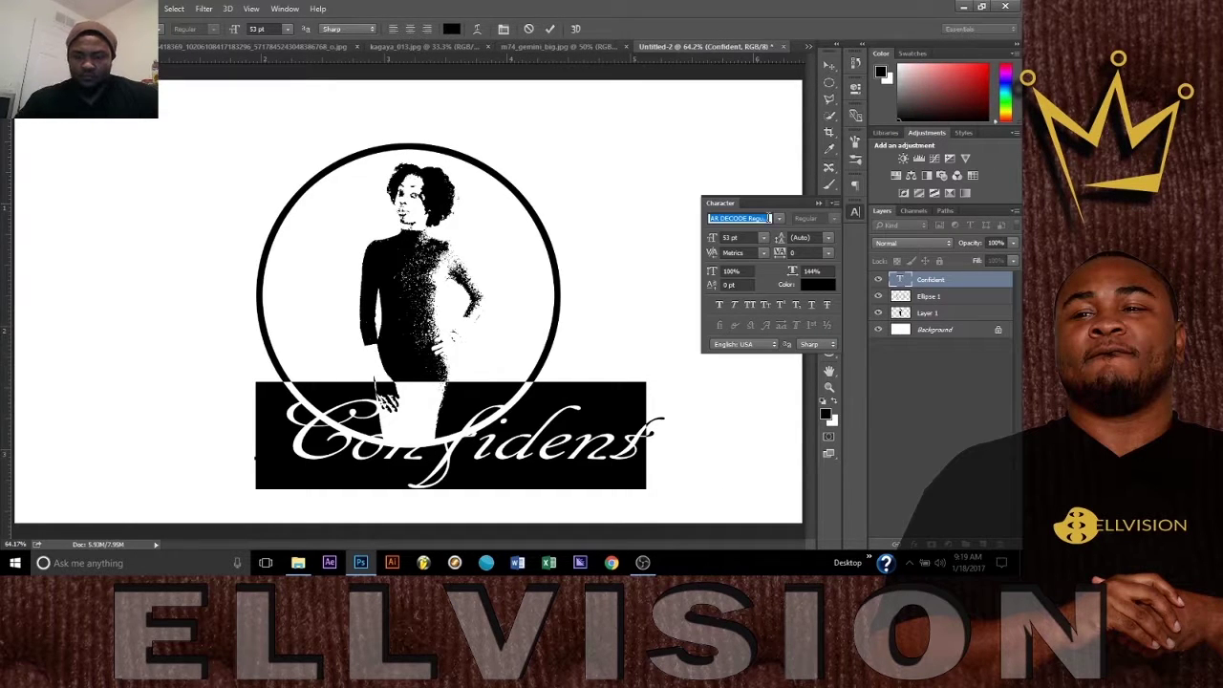
{"action": "key", "text": "Down"}
{"action": "key", "text": "Down"}
{"action": "key", "text": "Down"}
{"action": "key", "text": "Down"}
{"action": "key", "text": "Down"}
{"action": "key", "text": "Down"}
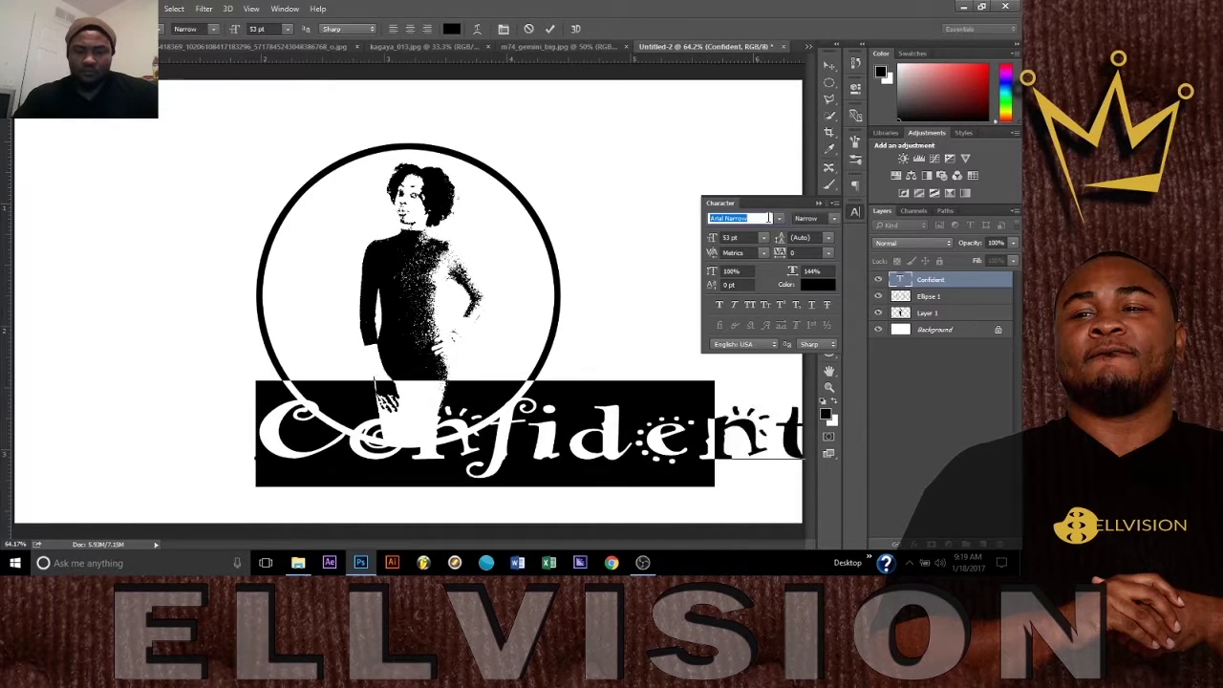
{"action": "key", "text": "Down"}
{"action": "left_click", "coordinate": [780, 221]}
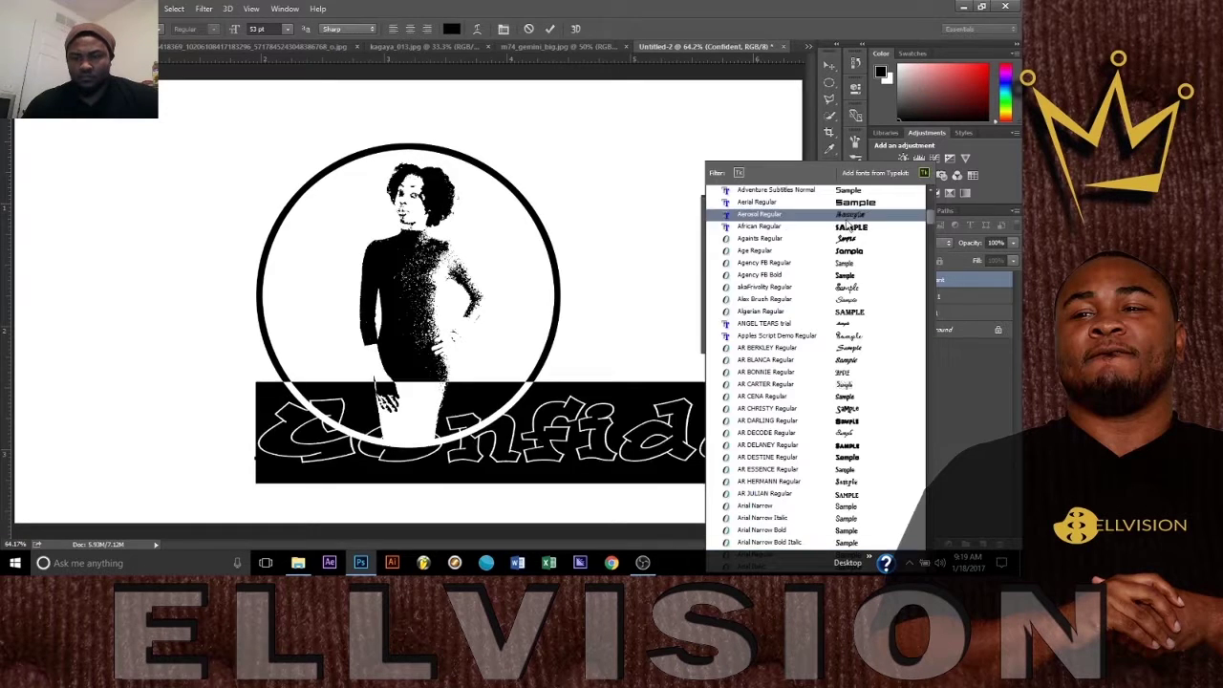
{"action": "scroll", "coordinate": [934, 295], "scroll_direction": "down", "scroll_amount": 3}
{"action": "left_click_drag", "start_coordinate": [967, 285], "coordinate": [969, 382]}
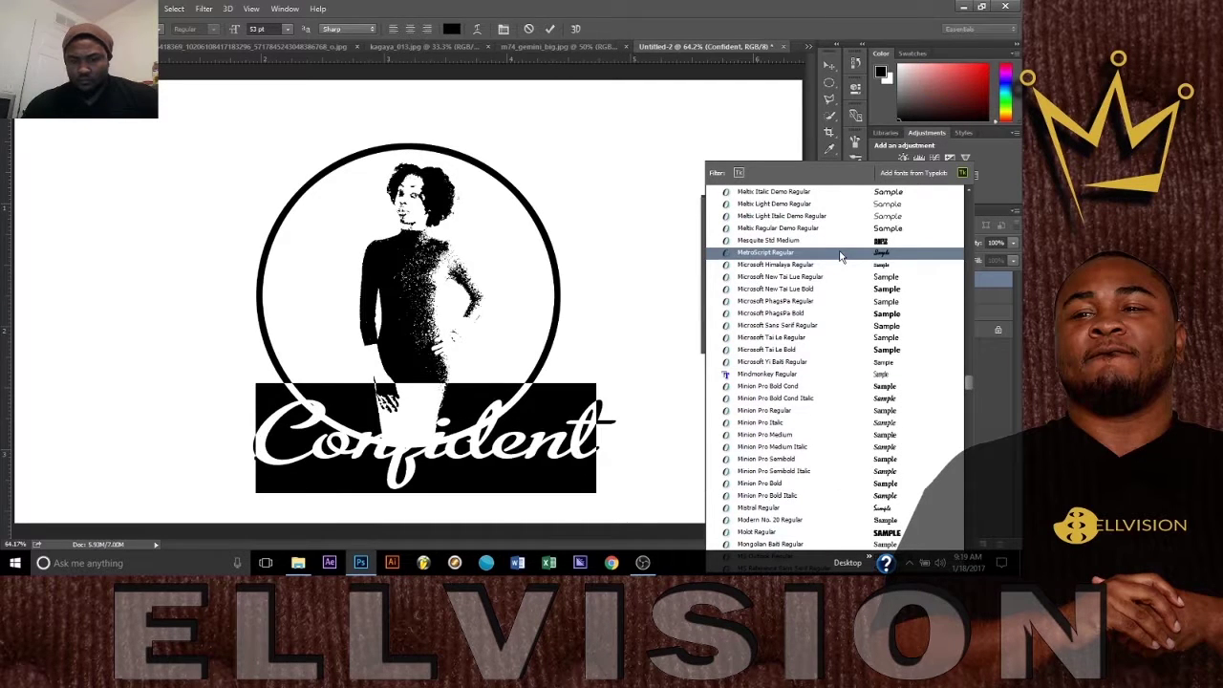
{"action": "left_click", "coordinate": [840, 252]}
{"action": "key", "text": "ctrl+Return"}
Step: Move the Confident text up across the ring and rotate it about 13° upward
{"action": "key", "text": "v"}
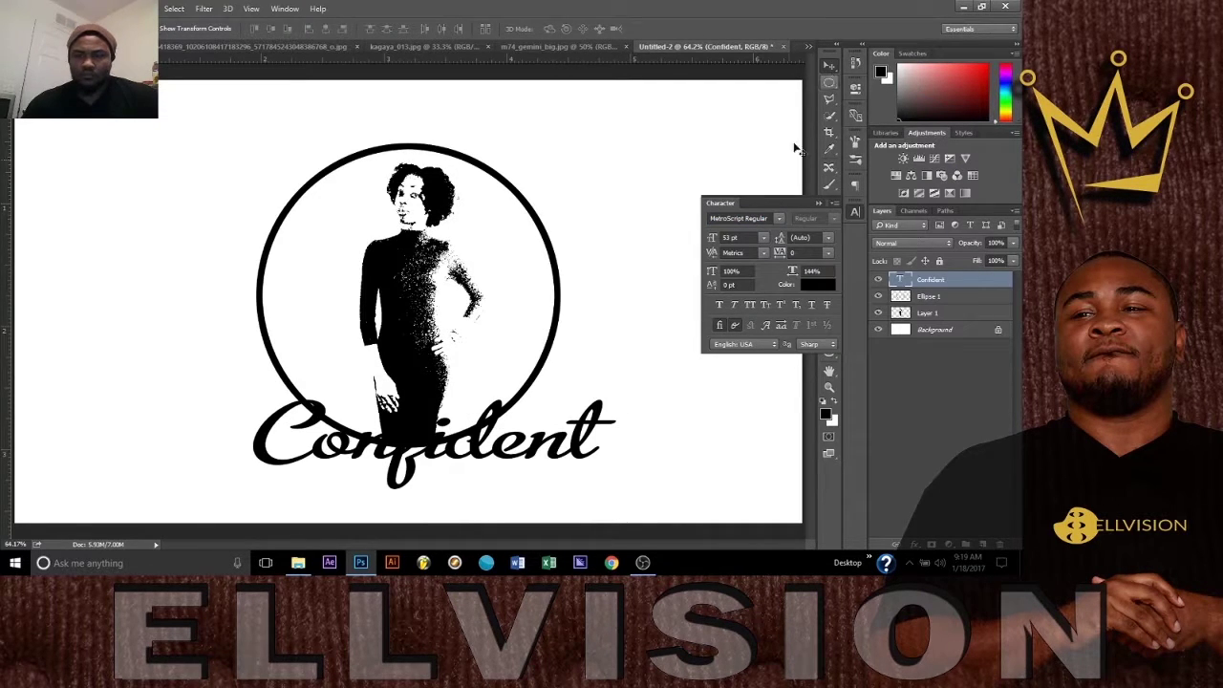
{"action": "left_click_drag", "start_coordinate": [613, 463], "coordinate": [514, 354]}
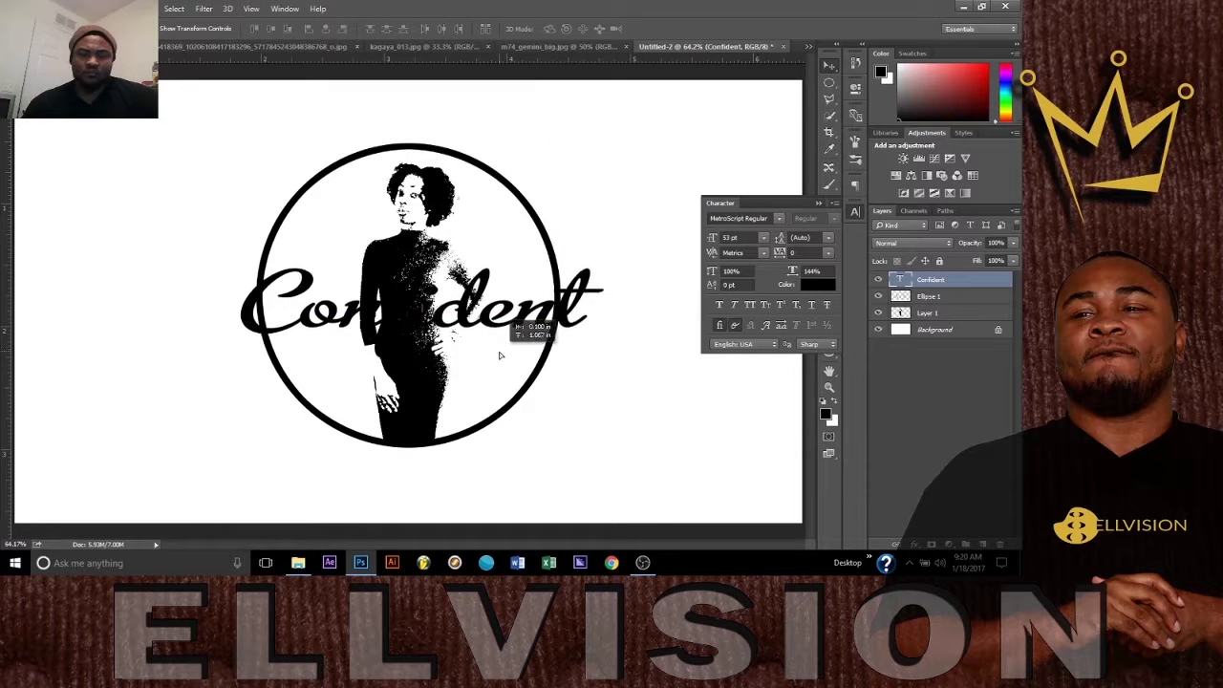
{"action": "key", "text": "ctrl+t"}
{"action": "left_click_drag", "start_coordinate": [616, 277], "coordinate": [618, 169]}
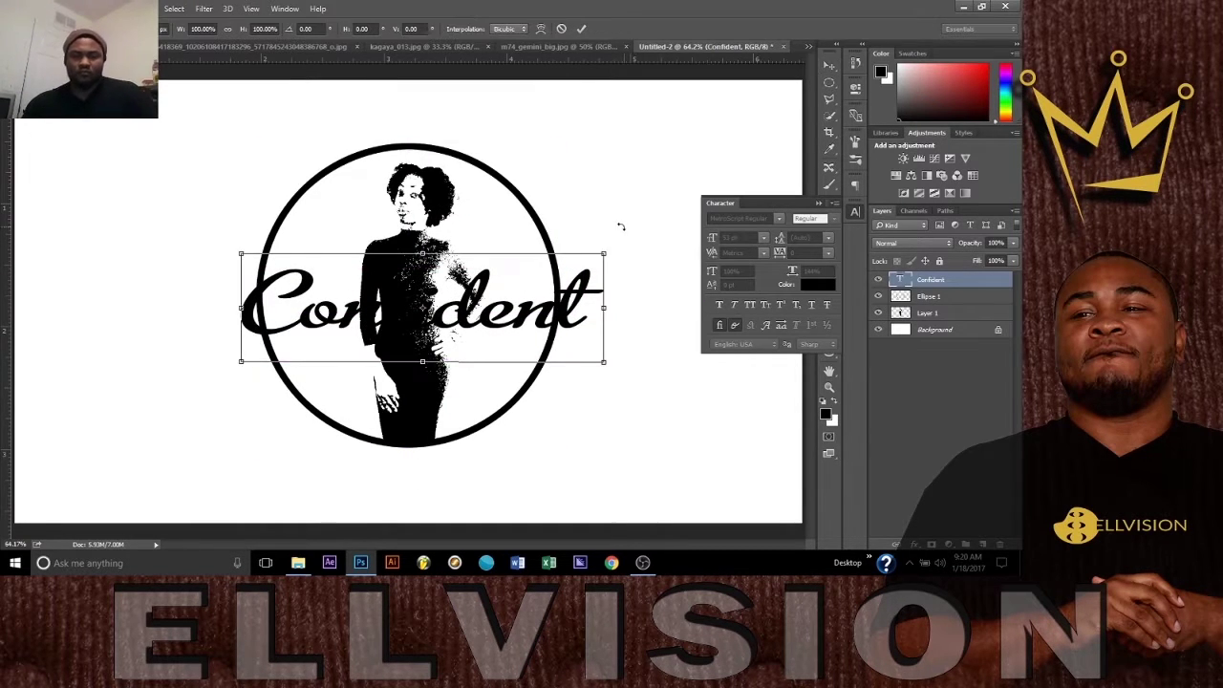
{"action": "left_click_drag", "start_coordinate": [419, 307], "coordinate": [417, 295]}
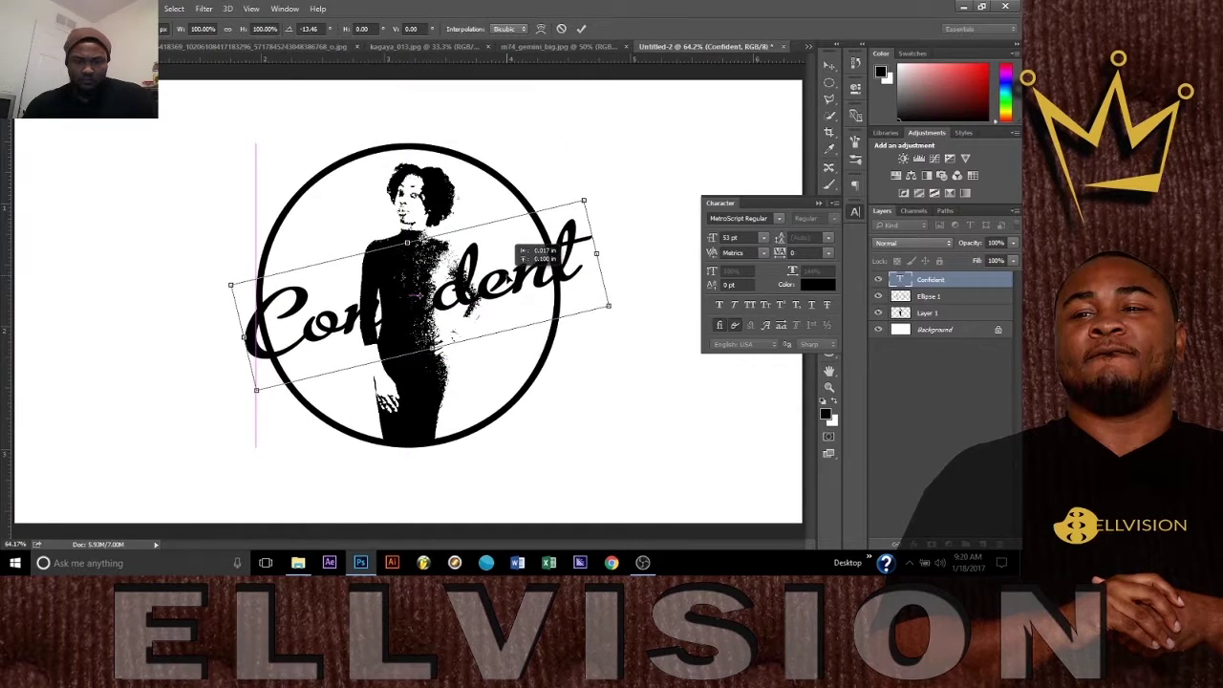
{"action": "key", "text": "Return"}
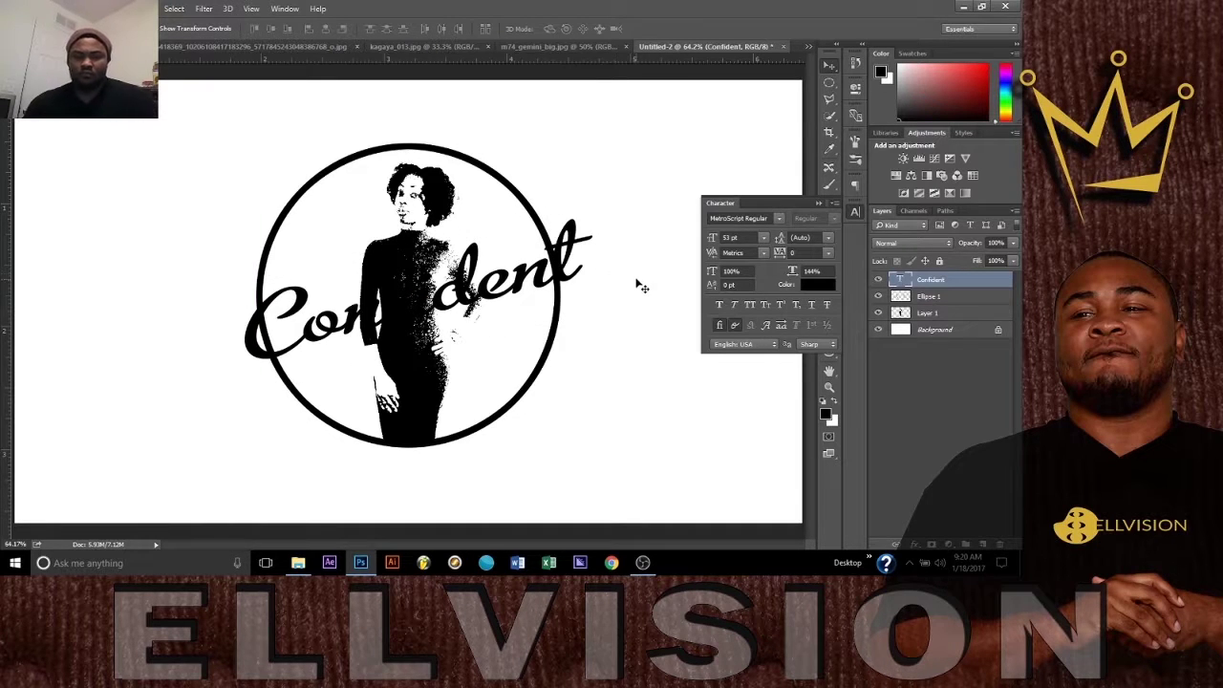
{"action": "left_click", "coordinate": [943, 297]}
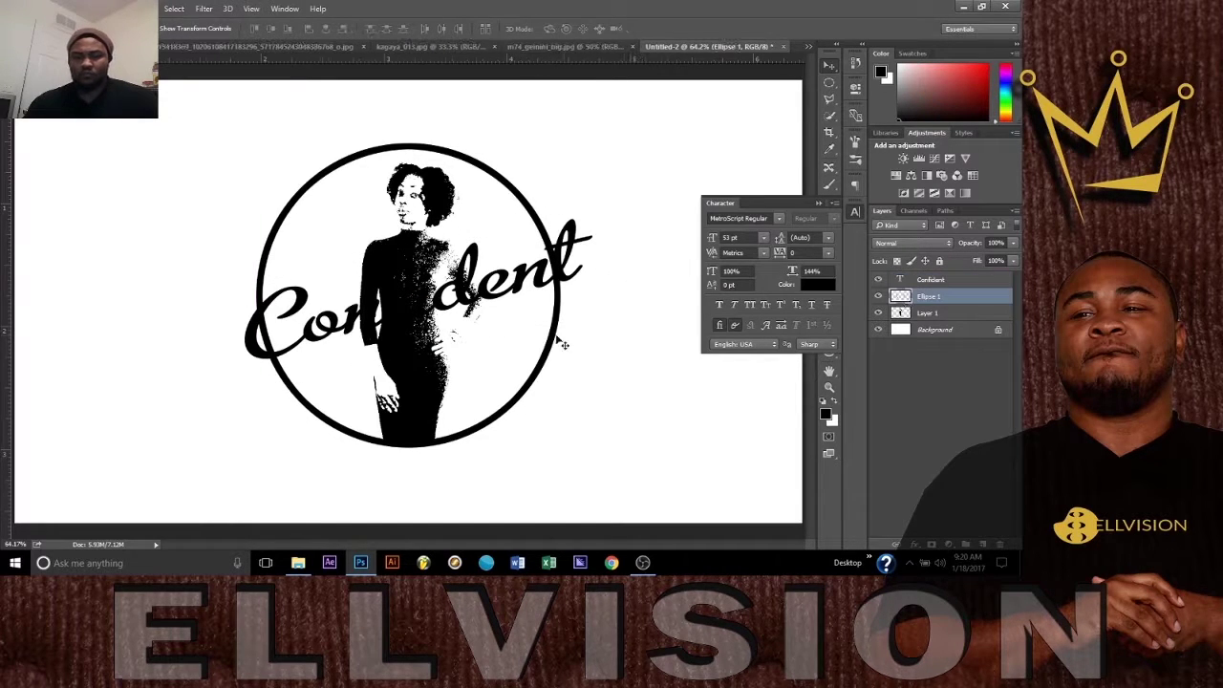
{"action": "left_click", "coordinate": [827, 100]}
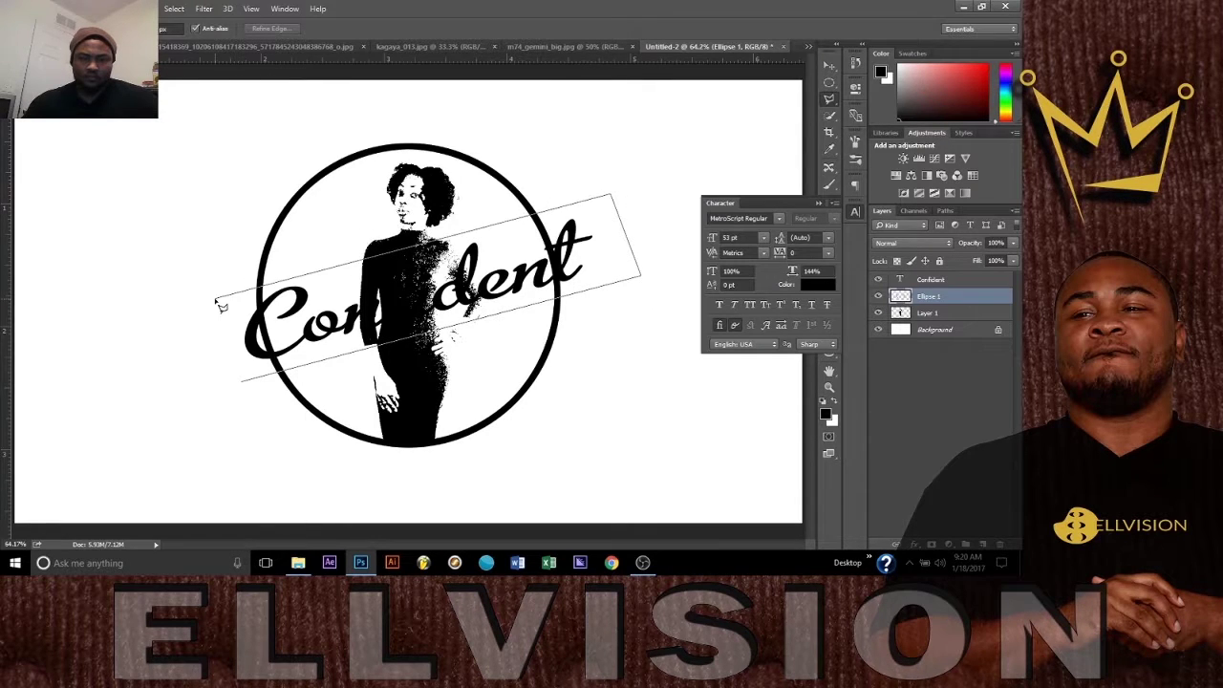
Step: Delete the silhouette pixels inside the text-band selection on Layer 1, then deselect
{"action": "left_click", "coordinate": [244, 381]}
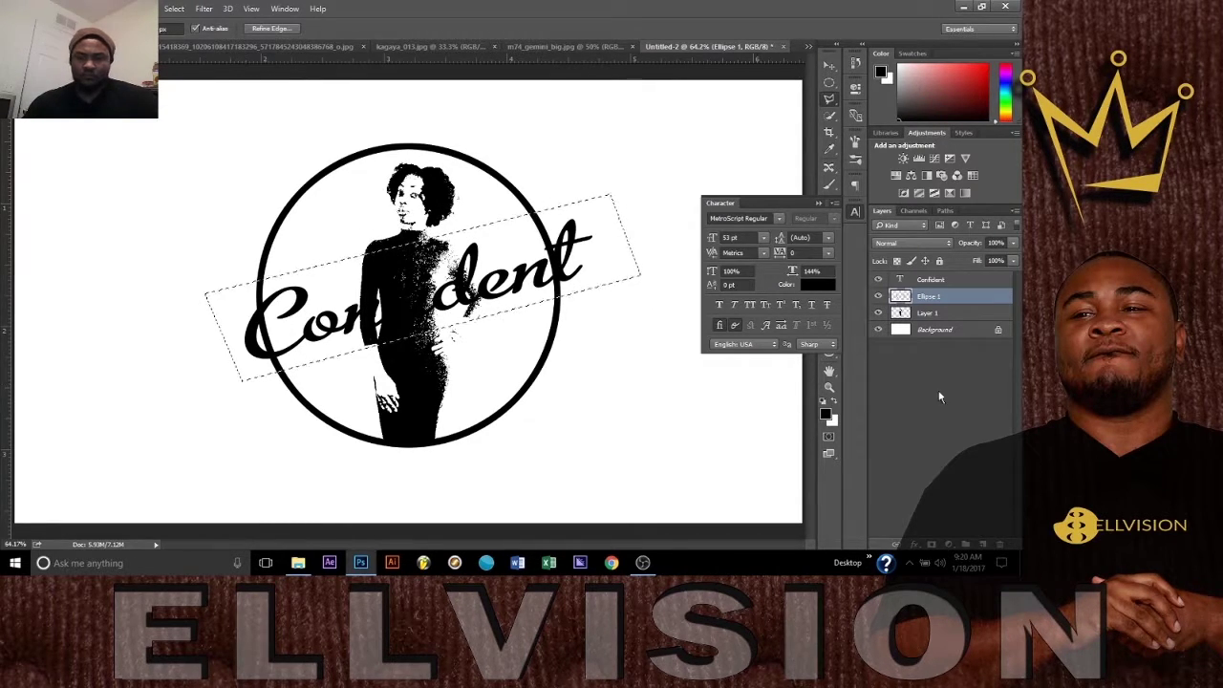
{"action": "left_click", "coordinate": [947, 315]}
{"action": "key", "text": "Delete"}
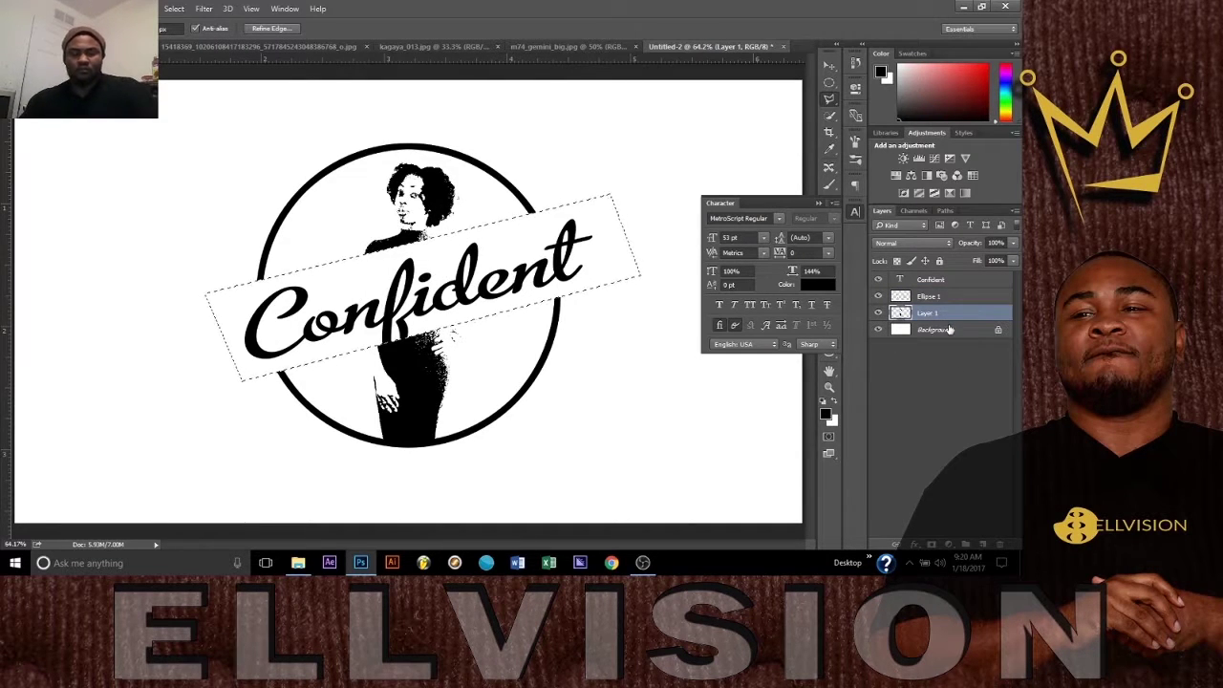
{"action": "key", "text": "ctrl+d"}
Step: Nudge the Confident text layer slightly upward with the Move Tool
{"action": "left_click", "coordinate": [828, 67]}
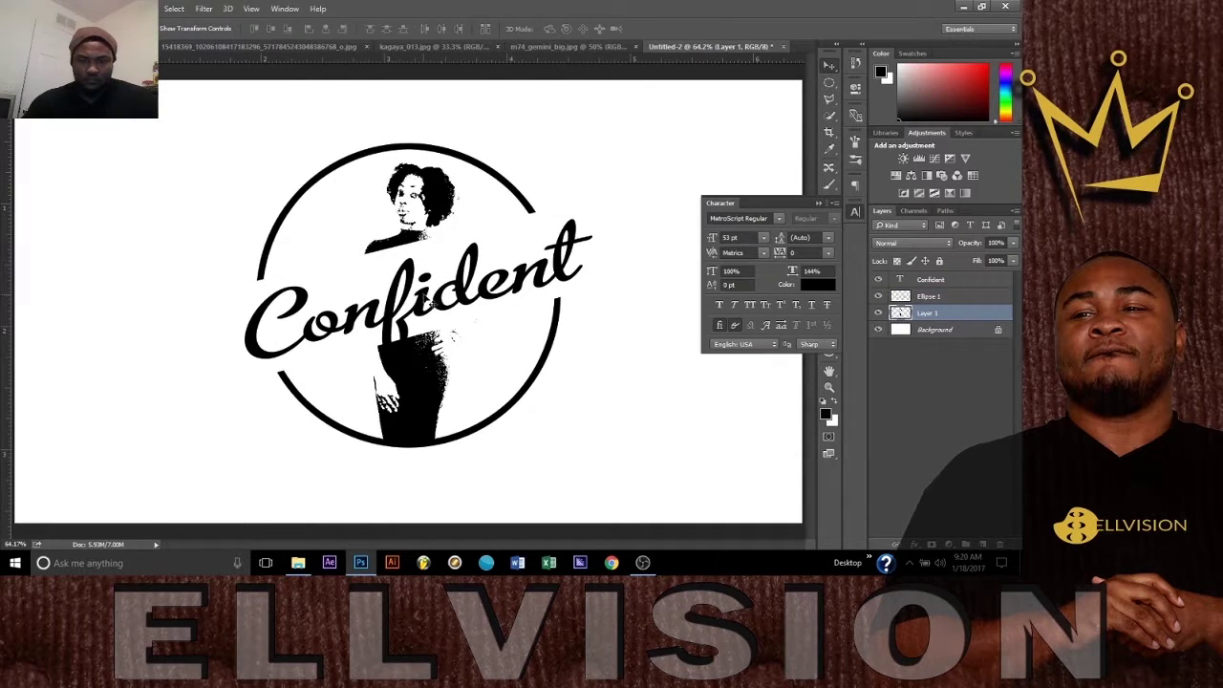
{"action": "left_click", "coordinate": [932, 279]}
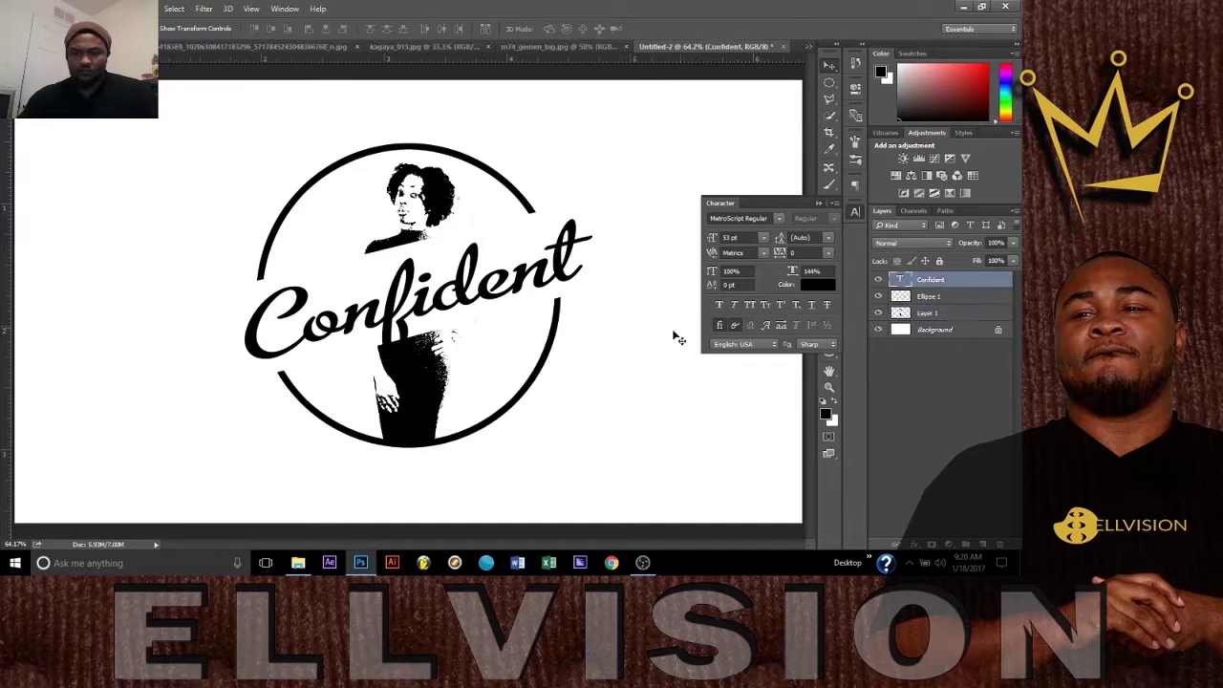
{"action": "left_click_drag", "start_coordinate": [496, 315], "coordinate": [462, 249]}
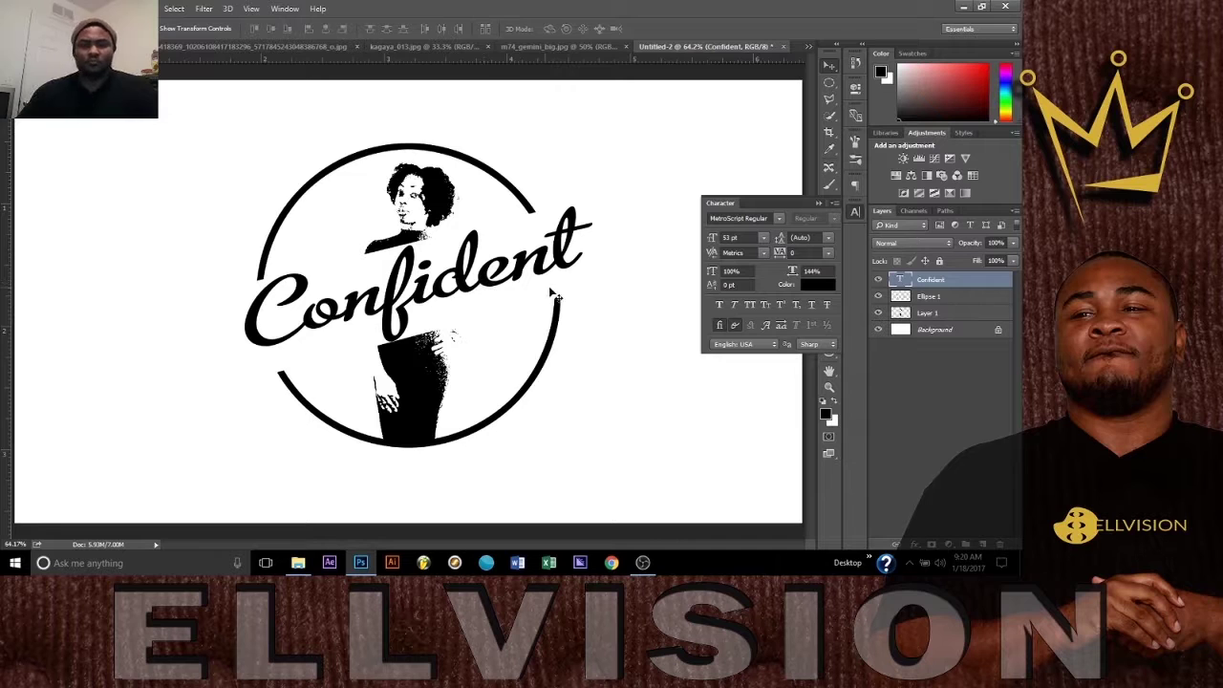
Step: Unlock the kagaya space image and drag it into the logo document
{"action": "left_click", "coordinate": [955, 317]}
{"action": "left_click", "coordinate": [565, 48]}
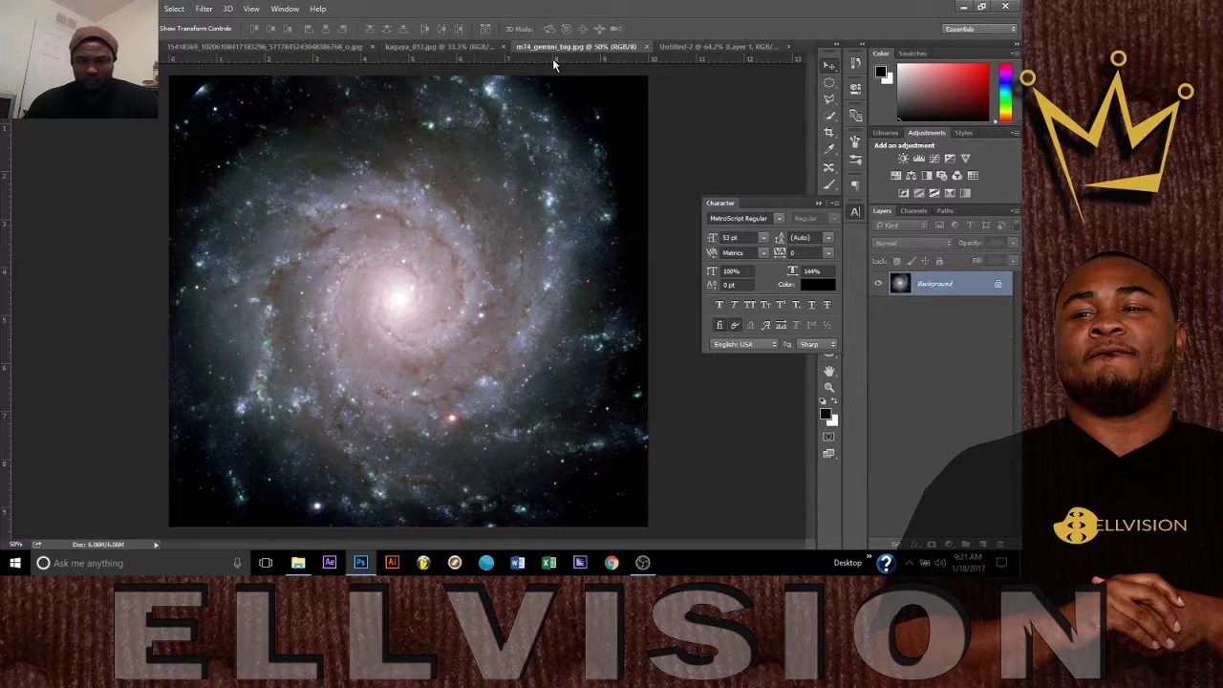
{"action": "left_click", "coordinate": [430, 46]}
{"action": "left_click", "coordinate": [996, 287]}
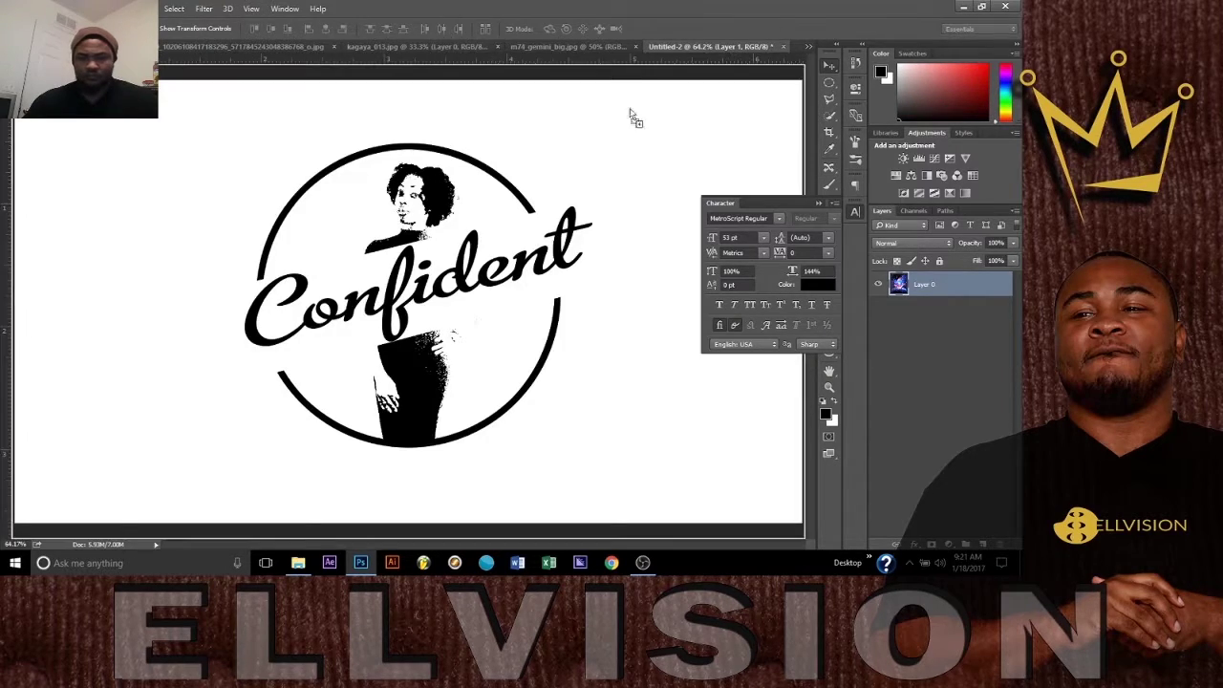
{"action": "mouse_move", "coordinate": [932, 283]}
{"action": "left_mouse_down"}
{"action": "mouse_move", "coordinate": [433, 277]}
{"action": "mouse_move", "coordinate": [325, 308]}
{"action": "left_mouse_up"}
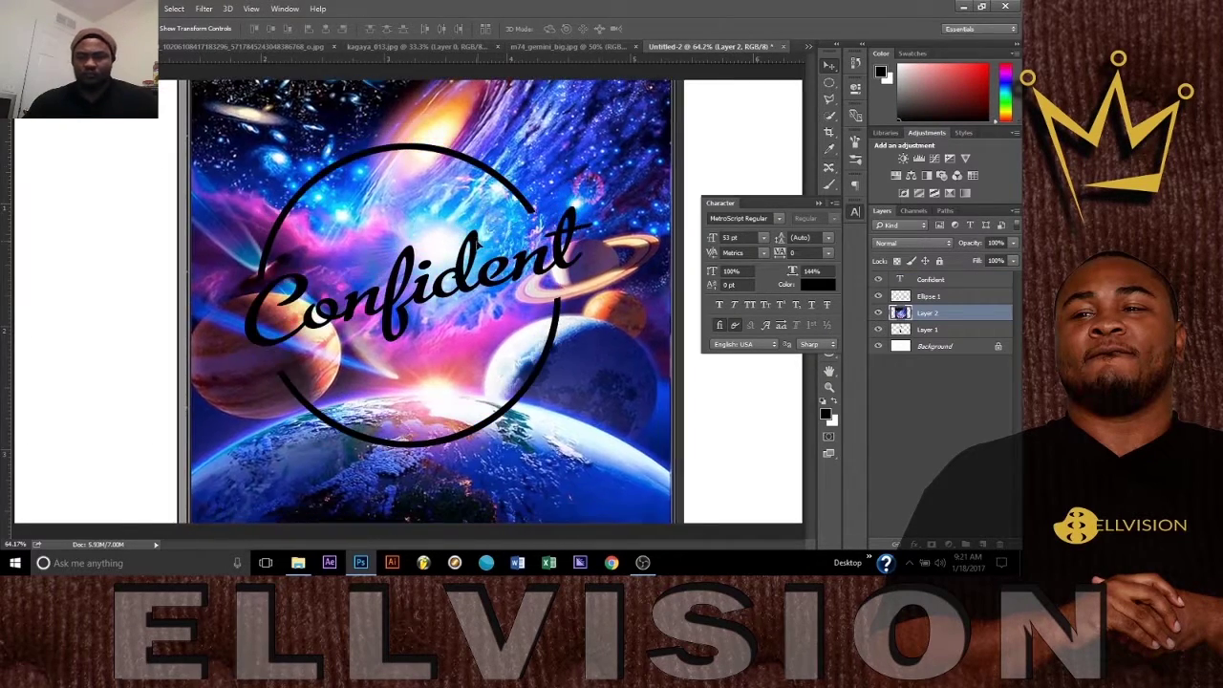
Step: Mask the space image to the Layer 1 silhouette, reposition it, and lower its opacity
{"action": "left_click", "coordinate": [901, 330], "text": "ctrl"}
{"action": "left_click", "coordinate": [931, 543]}
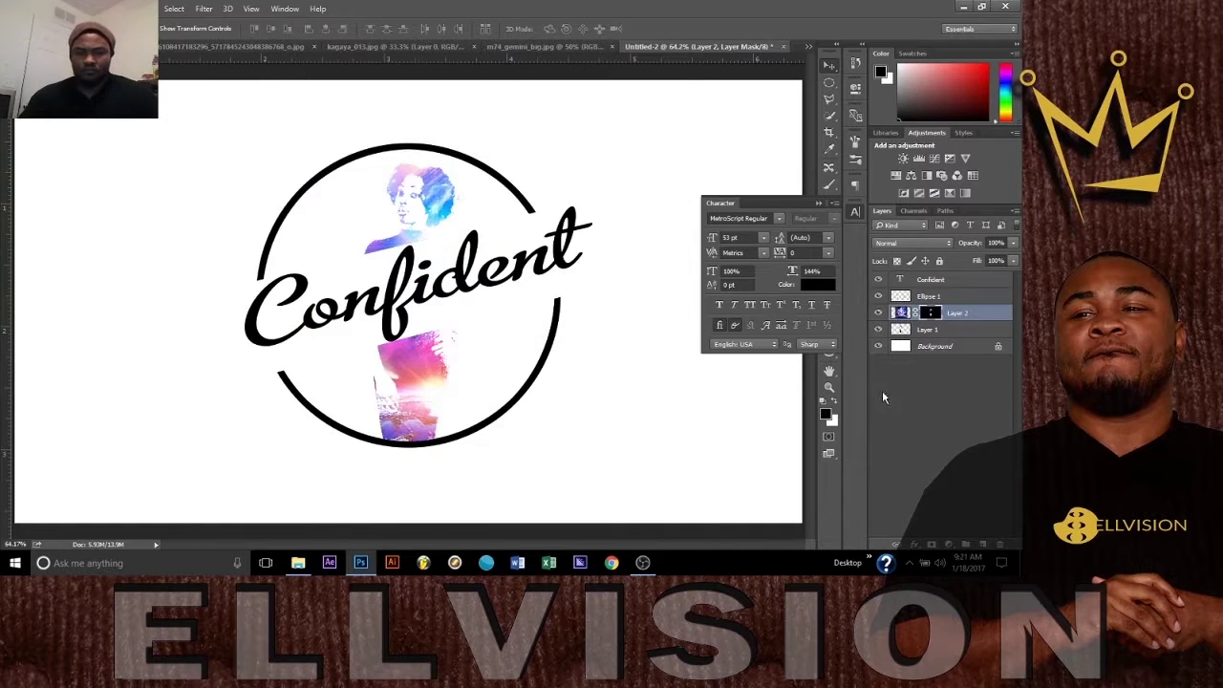
{"action": "left_click", "coordinate": [901, 313]}
{"action": "left_click_drag", "start_coordinate": [430, 329], "coordinate": [487, 469]}
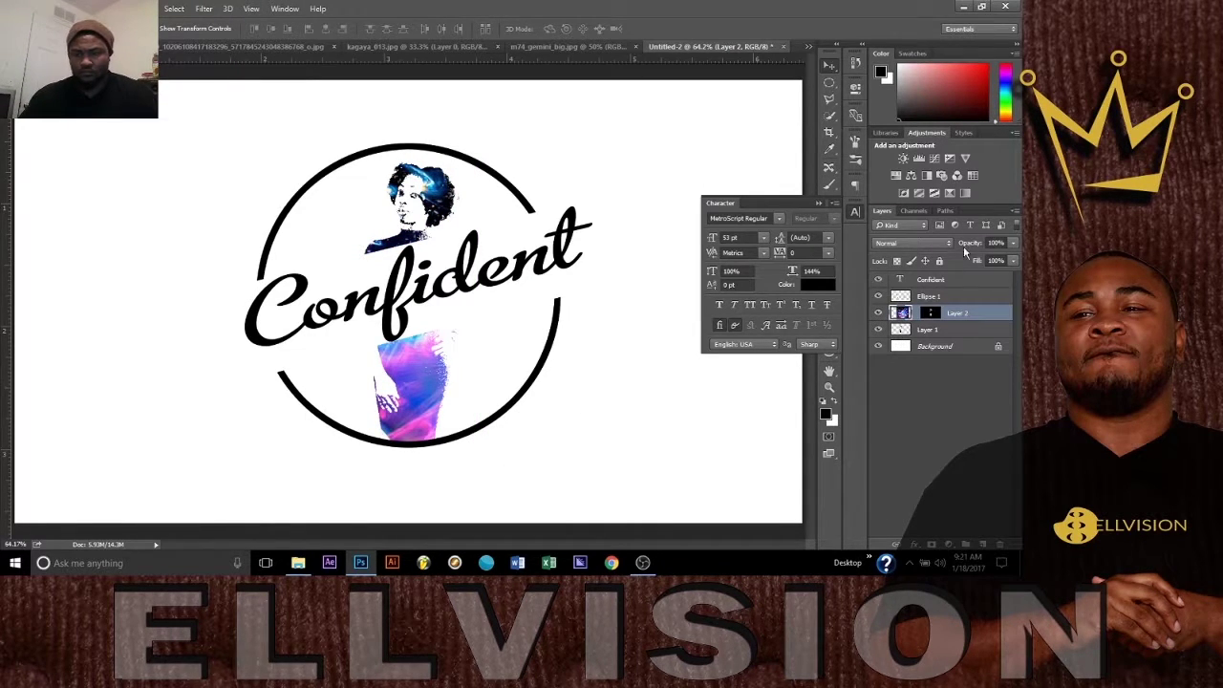
{"action": "left_click_drag", "start_coordinate": [965, 250], "coordinate": [939, 258]}
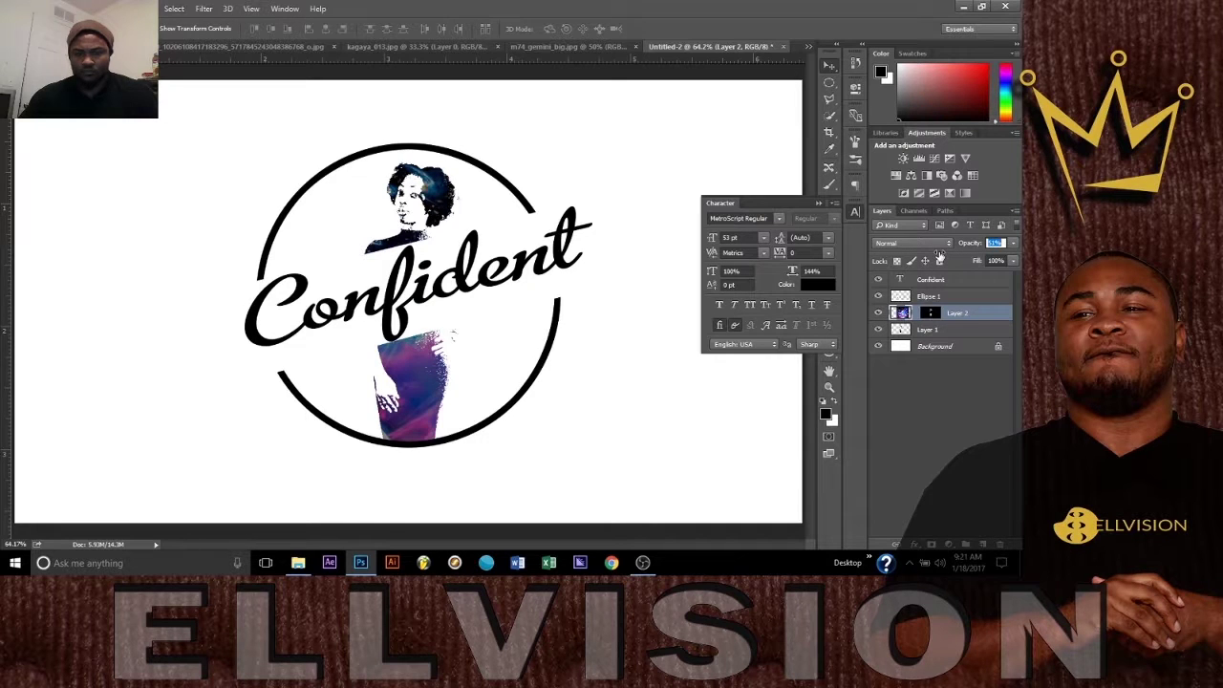
Step: Rasterize the Confident text layer
{"action": "left_click", "coordinate": [946, 332]}
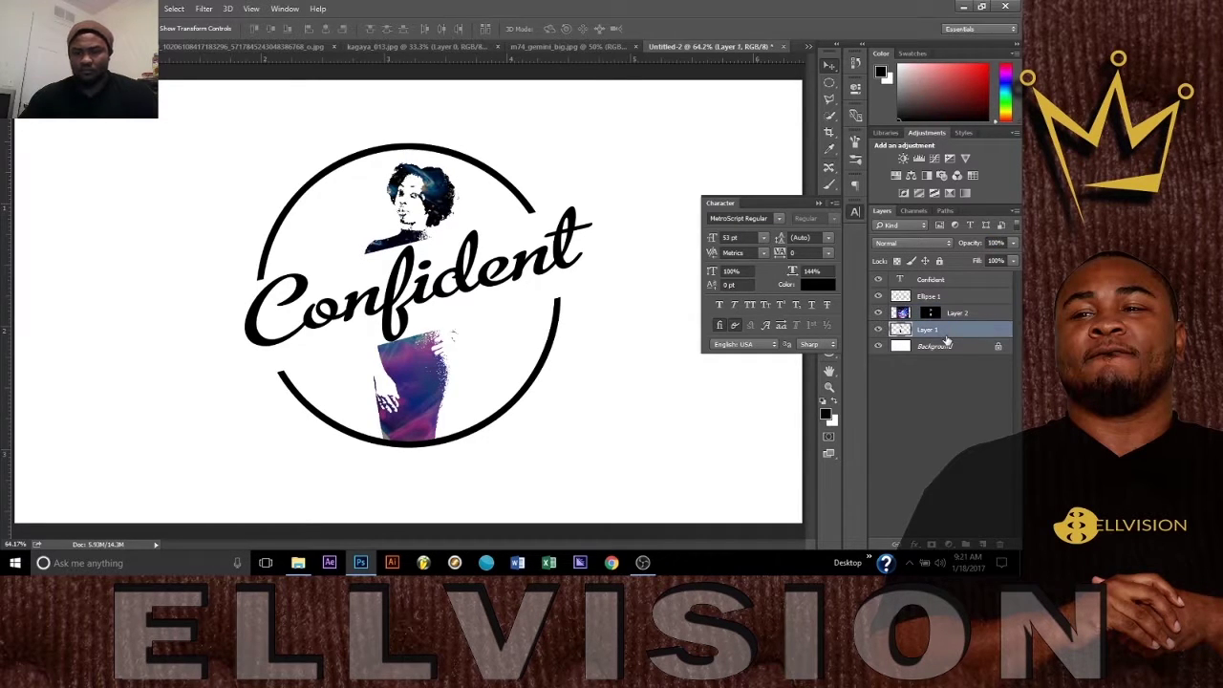
{"action": "right_click", "coordinate": [941, 285]}
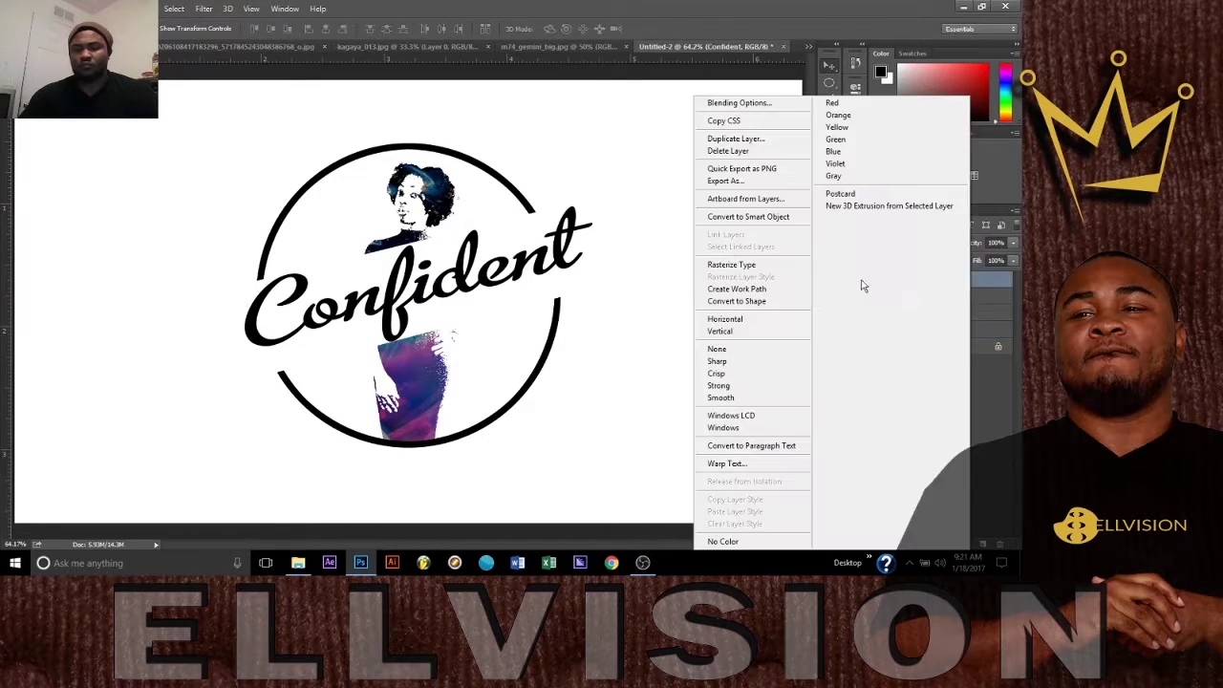
{"action": "left_click", "coordinate": [724, 267]}
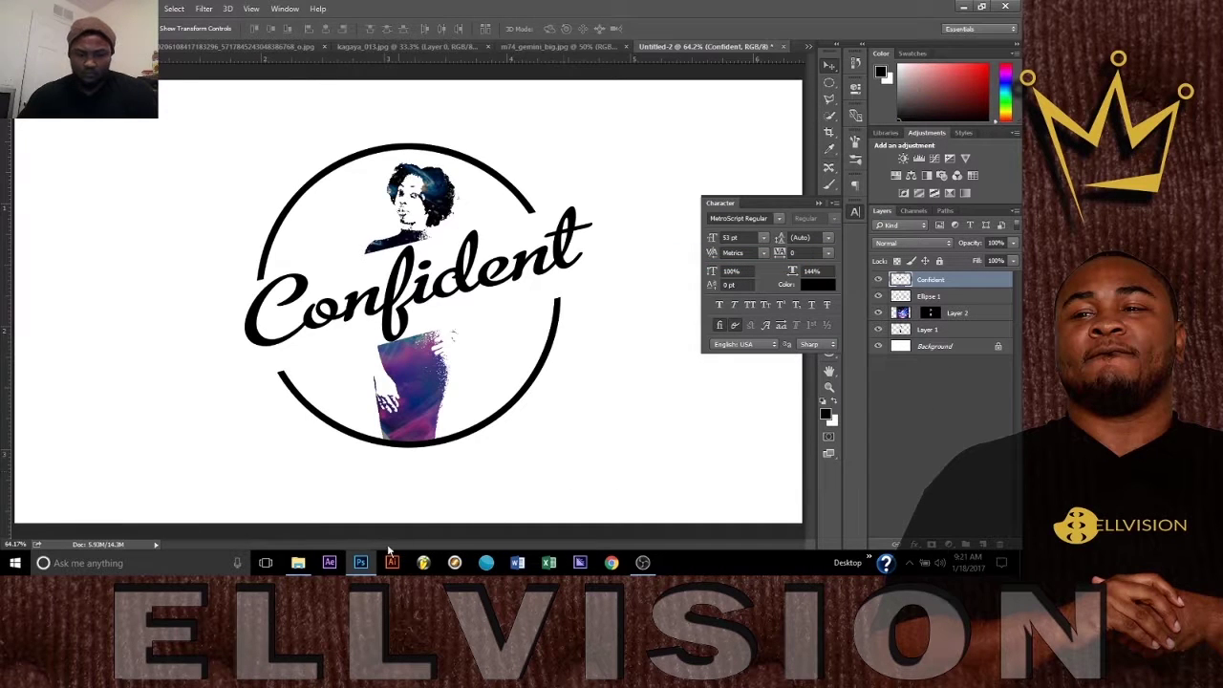
Step: Close the kagaya image and the woman's photo without saving
{"action": "left_click", "coordinate": [554, 46]}
{"action": "left_click", "coordinate": [477, 46]}
{"action": "left_click", "coordinate": [541, 46]}
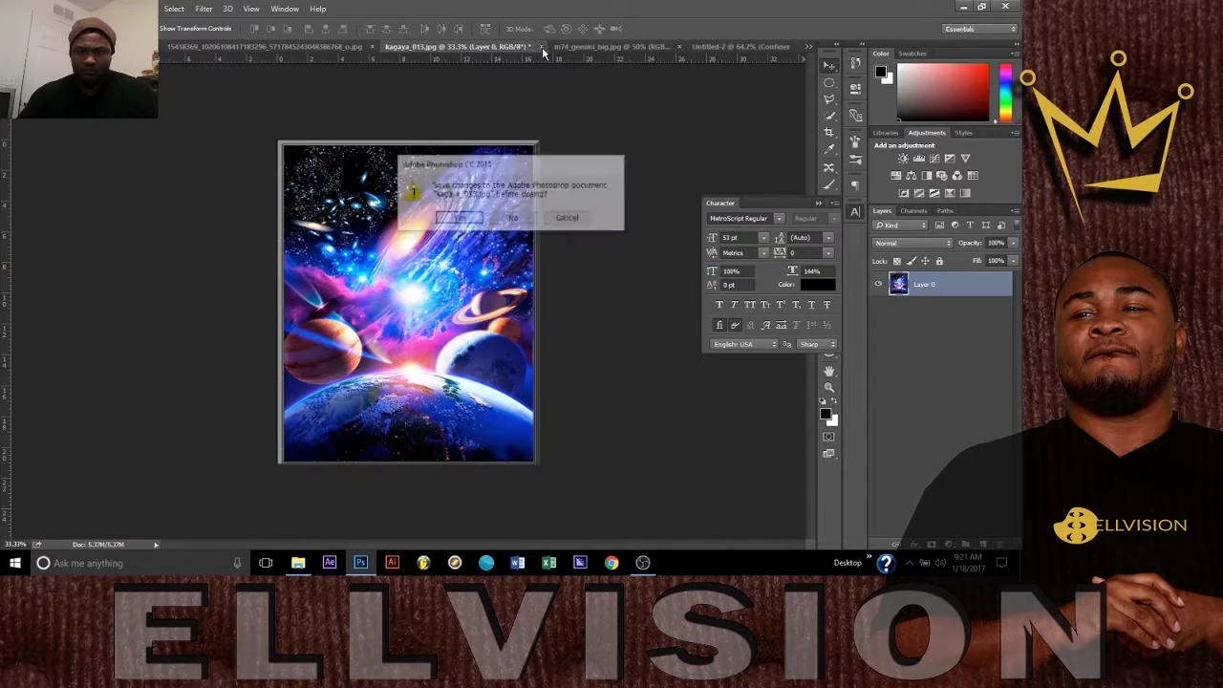
{"action": "left_click", "coordinate": [525, 212]}
{"action": "left_click", "coordinate": [413, 46]}
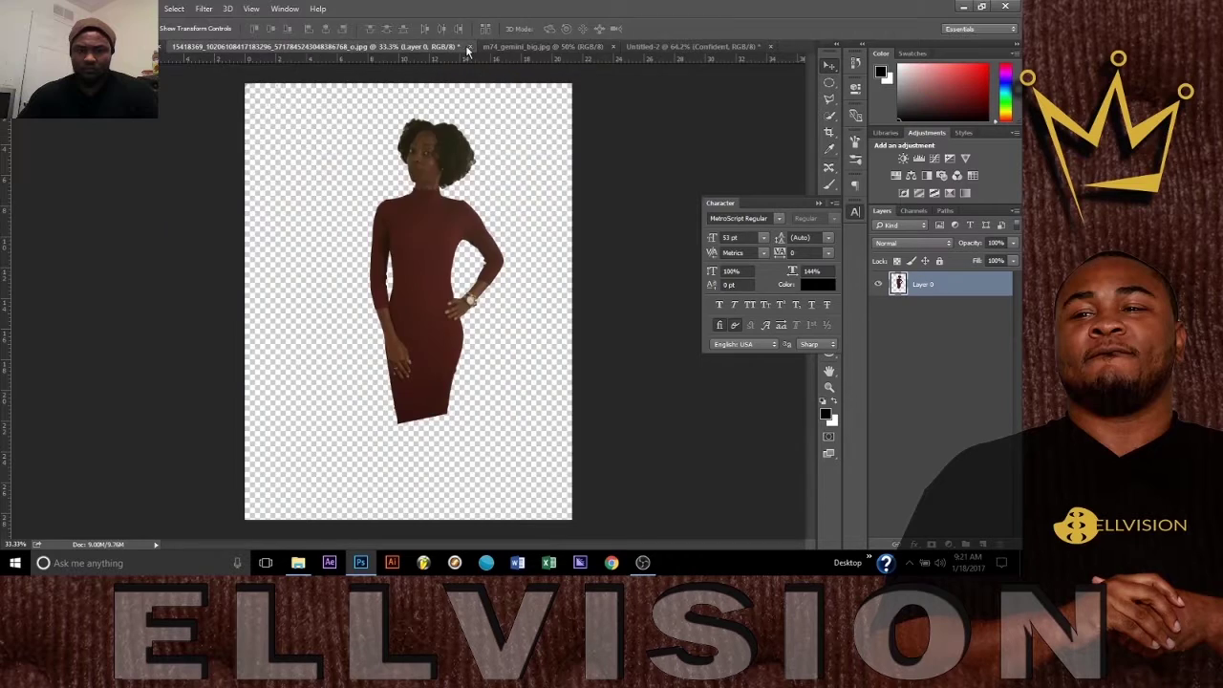
{"action": "left_click", "coordinate": [470, 46]}
{"action": "left_click", "coordinate": [515, 226]}
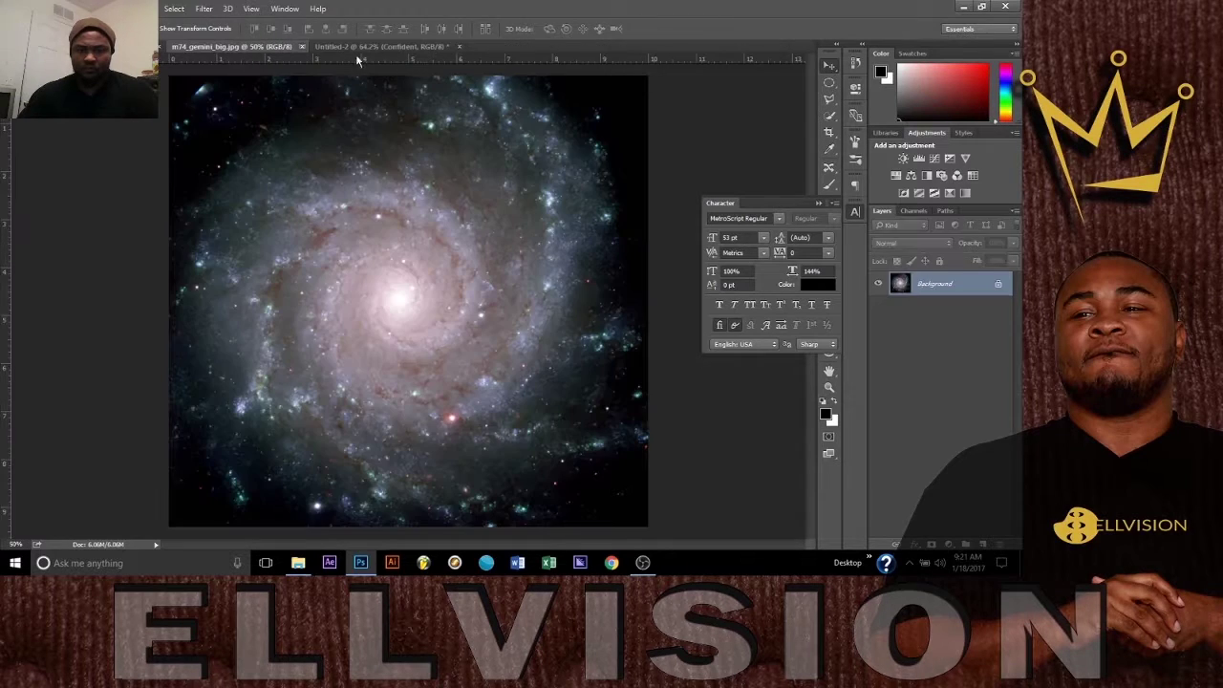
Step: Copy the unlocked m74 galaxy into the logo and mask it to the Ellipse 1 ring
{"action": "left_click", "coordinate": [998, 286]}
{"action": "left_click_drag", "start_coordinate": [436, 282], "coordinate": [443, 294]}
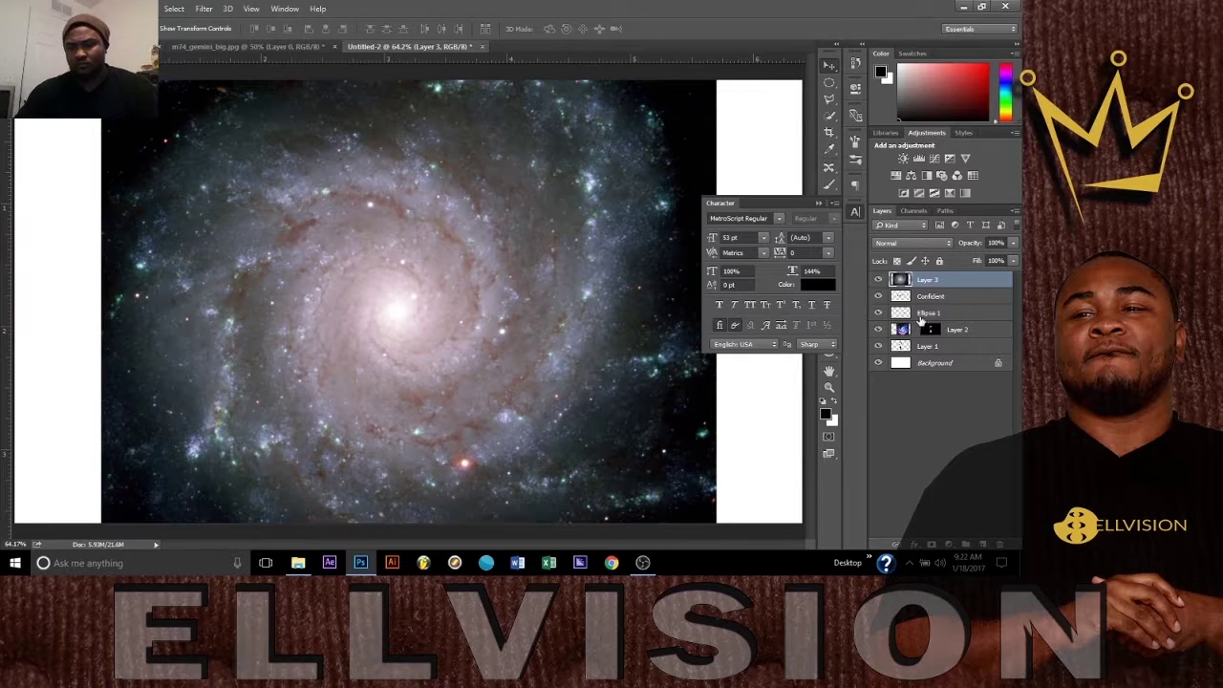
{"action": "left_click", "coordinate": [899, 313], "text": "ctrl"}
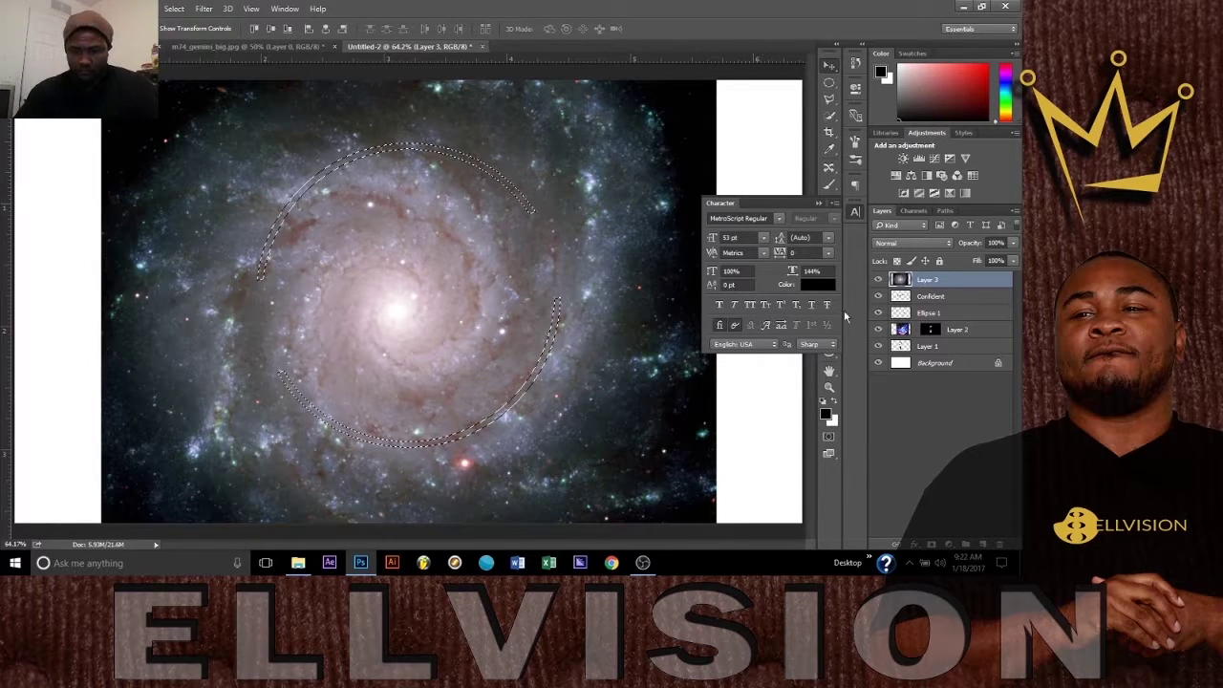
{"action": "left_click", "coordinate": [931, 543]}
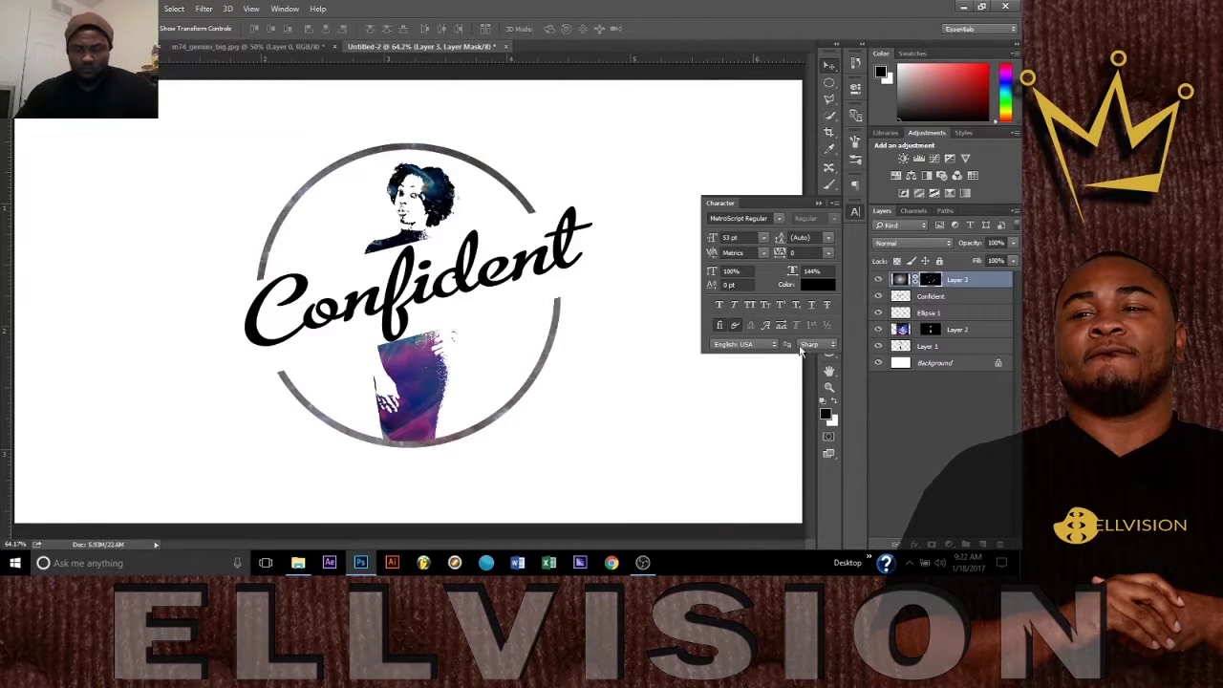
Step: Copy the m74 galaxy in again and mask it to the Confident lettering
{"action": "left_click", "coordinate": [248, 46]}
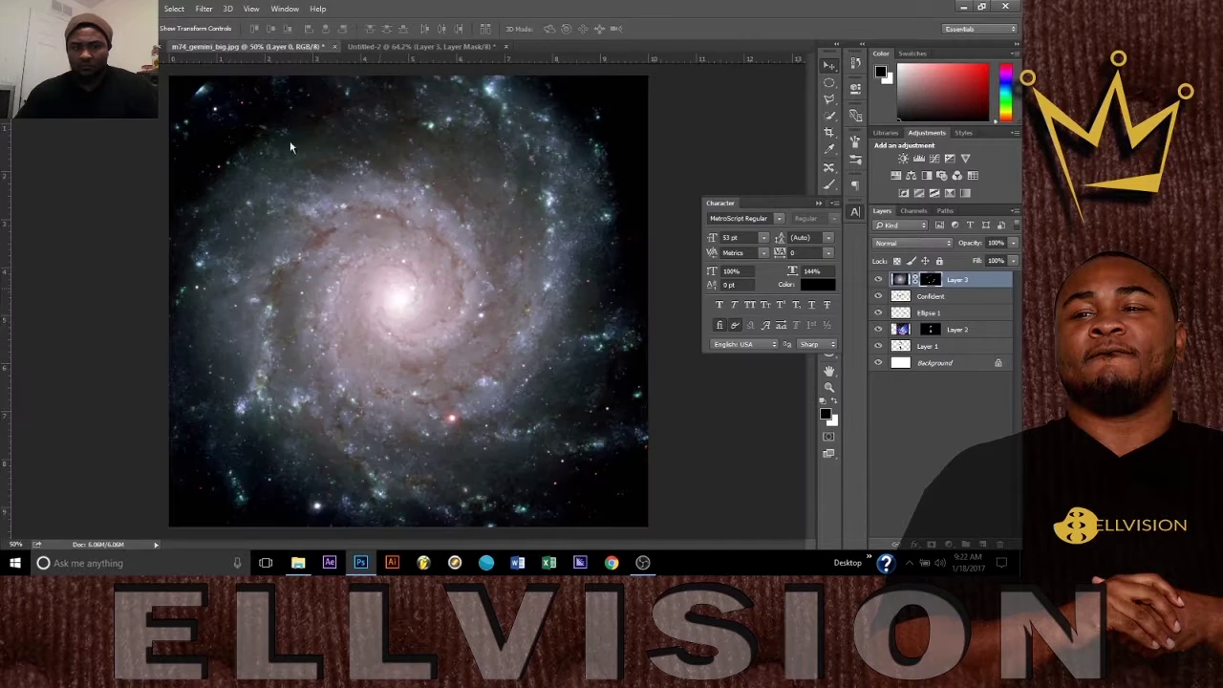
{"action": "mouse_move", "coordinate": [402, 281]}
{"action": "left_mouse_down"}
{"action": "mouse_move", "coordinate": [432, 336]}
{"action": "mouse_move", "coordinate": [392, 335]}
{"action": "left_mouse_up"}
{"action": "left_click", "coordinate": [899, 313], "text": "ctrl"}
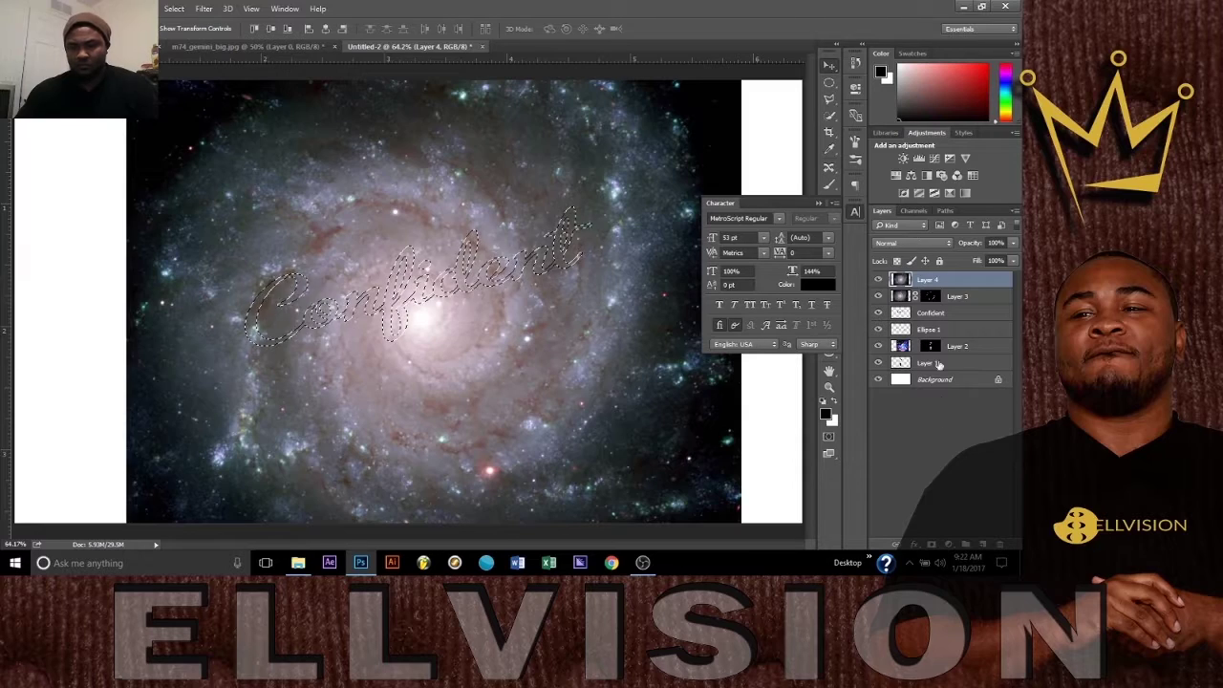
{"action": "left_click", "coordinate": [932, 543]}
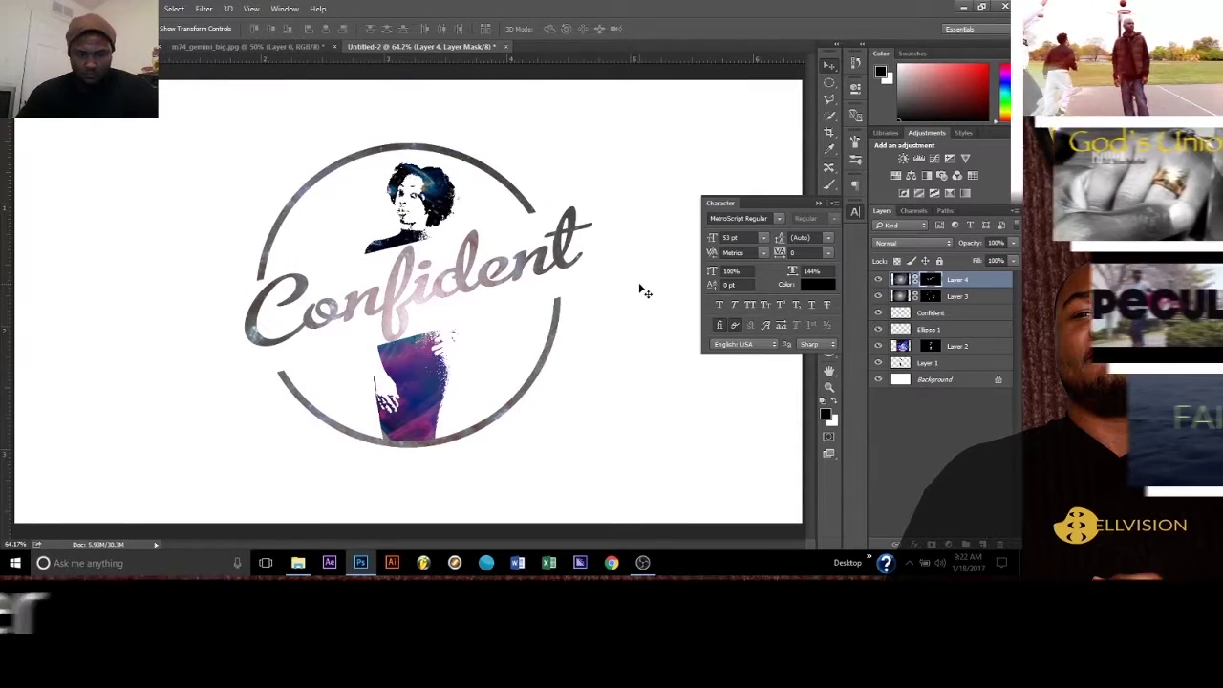
Step: Select the Confident layer with Layer 3 and shift them slightly left together
{"action": "left_click", "coordinate": [945, 313]}
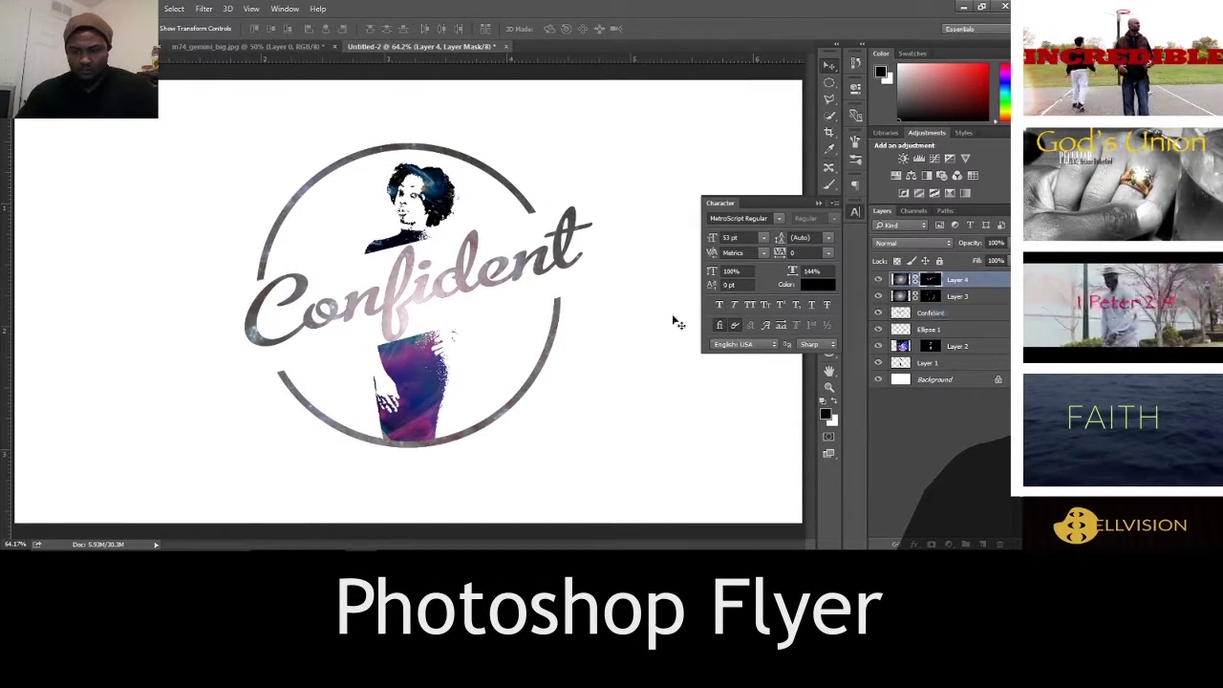
{"action": "left_click", "coordinate": [960, 298], "text": "ctrl"}
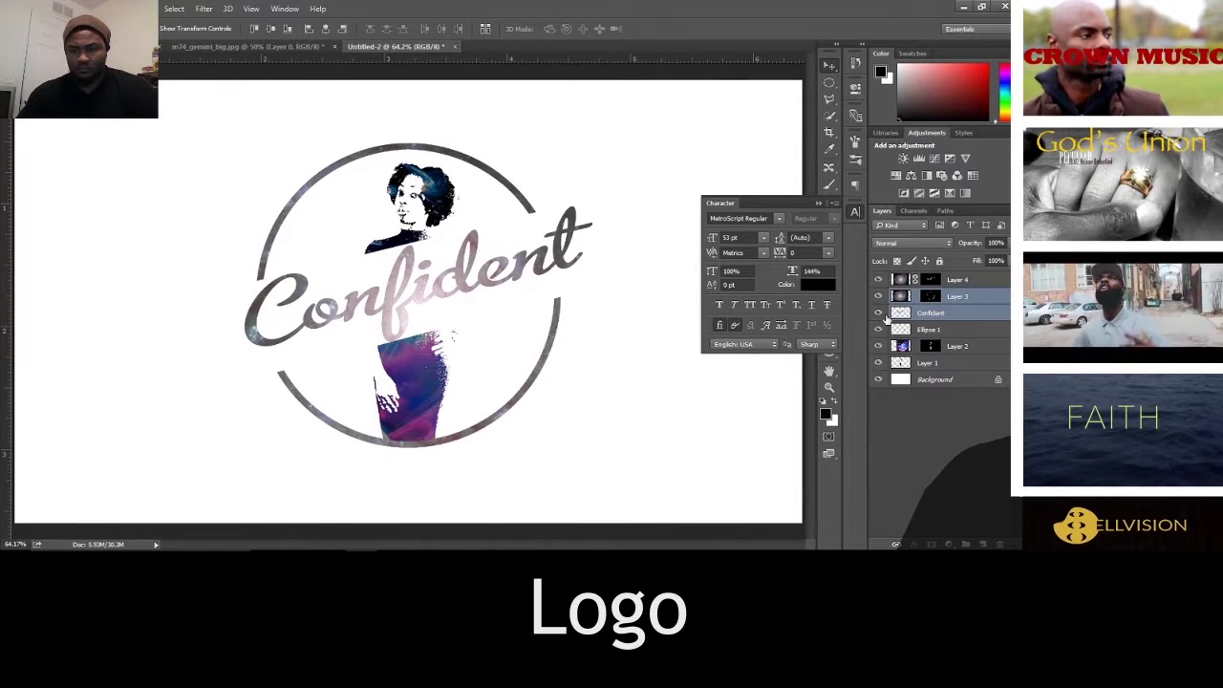
{"action": "mouse_move", "coordinate": [432, 274]}
{"action": "left_mouse_down"}
{"action": "mouse_move", "coordinate": [447, 279]}
{"action": "mouse_move", "coordinate": [416, 305]}
{"action": "left_mouse_up"}
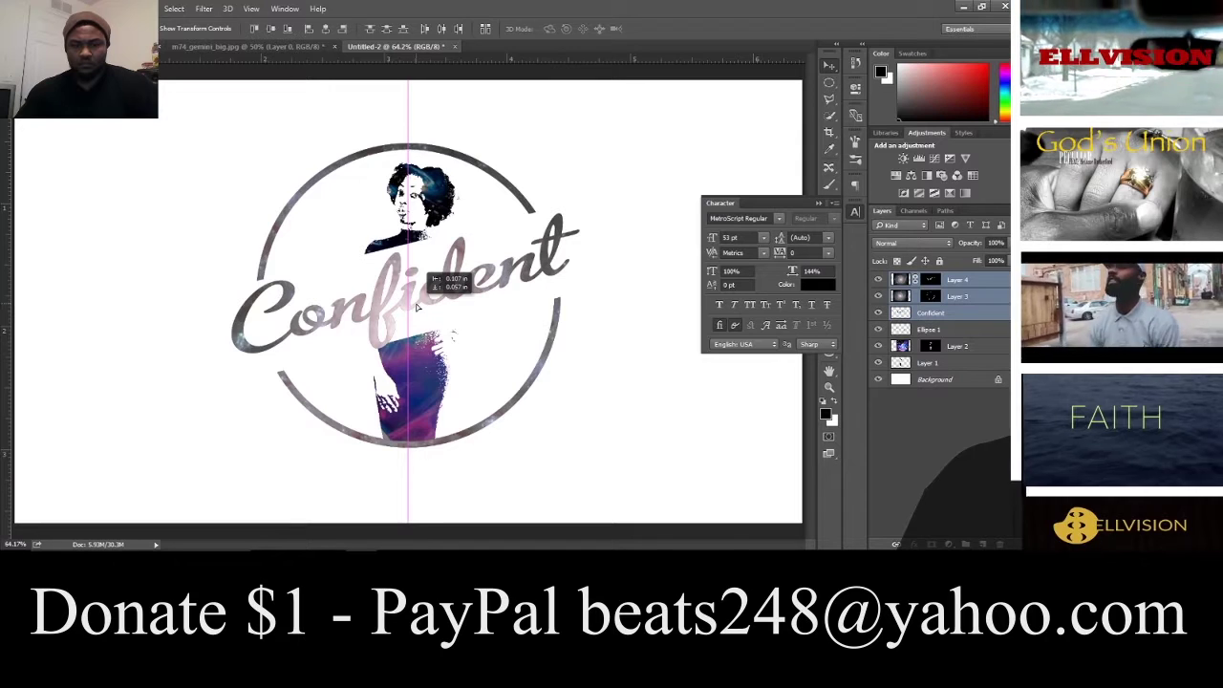
{"action": "left_click_drag", "start_coordinate": [416, 306], "coordinate": [419, 306]}
Step: Give the Confident text layer a black Stroke layer style
{"action": "double_click", "coordinate": [993, 314]}
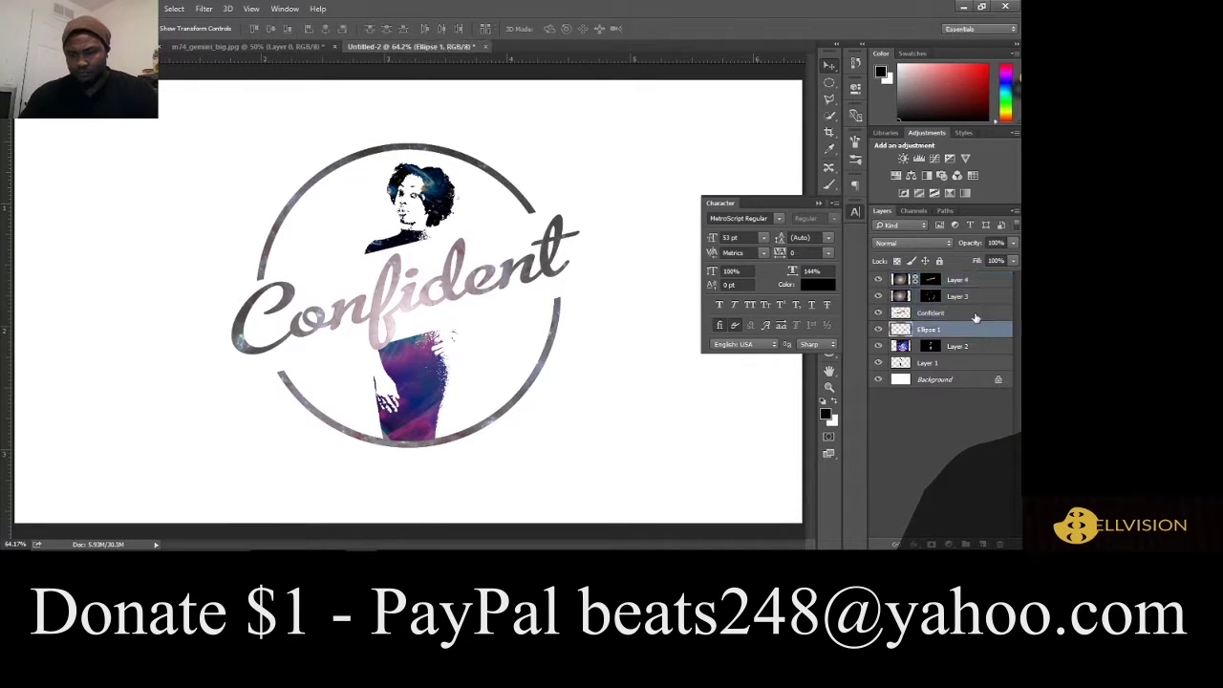
{"action": "left_click", "coordinate": [697, 246]}
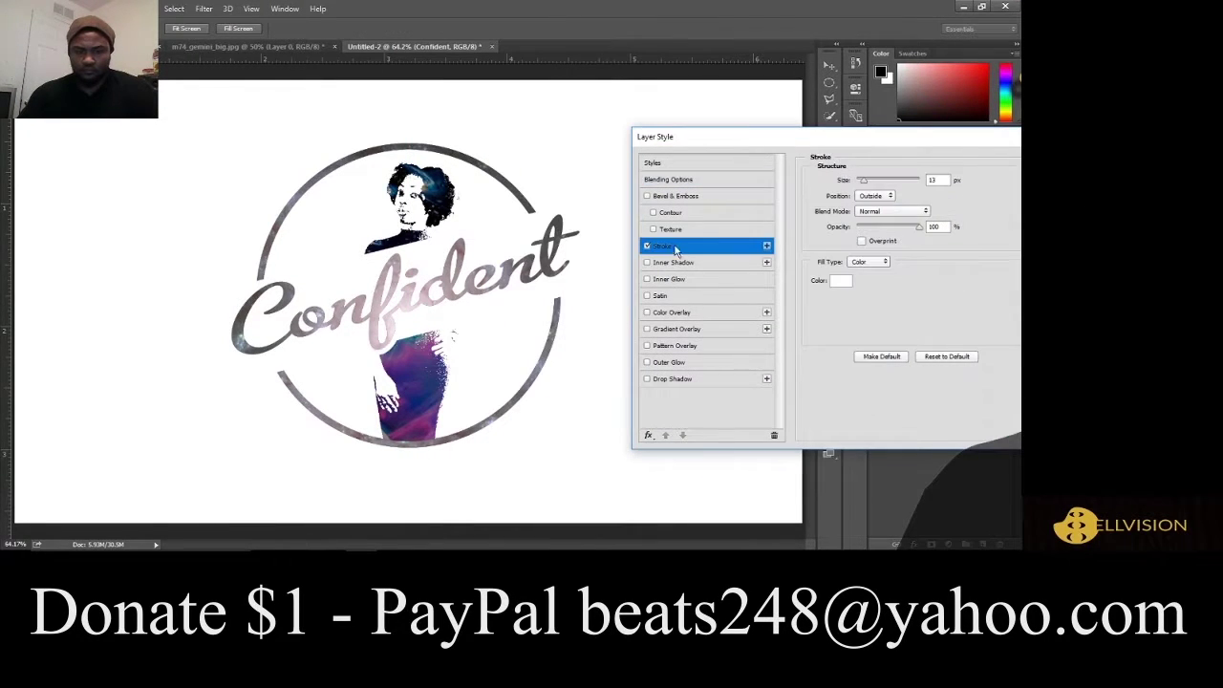
{"action": "left_click", "coordinate": [814, 290]}
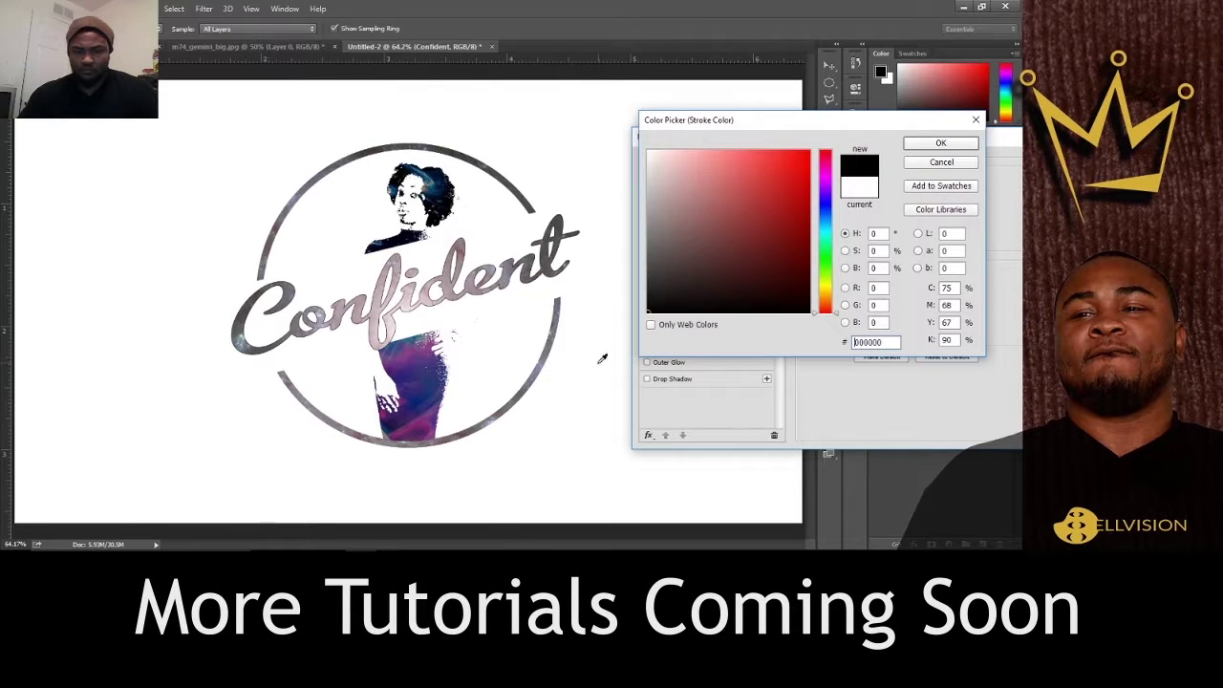
{"action": "left_click", "coordinate": [940, 142]}
{"action": "left_click_drag", "start_coordinate": [877, 146], "coordinate": [578, 175]}
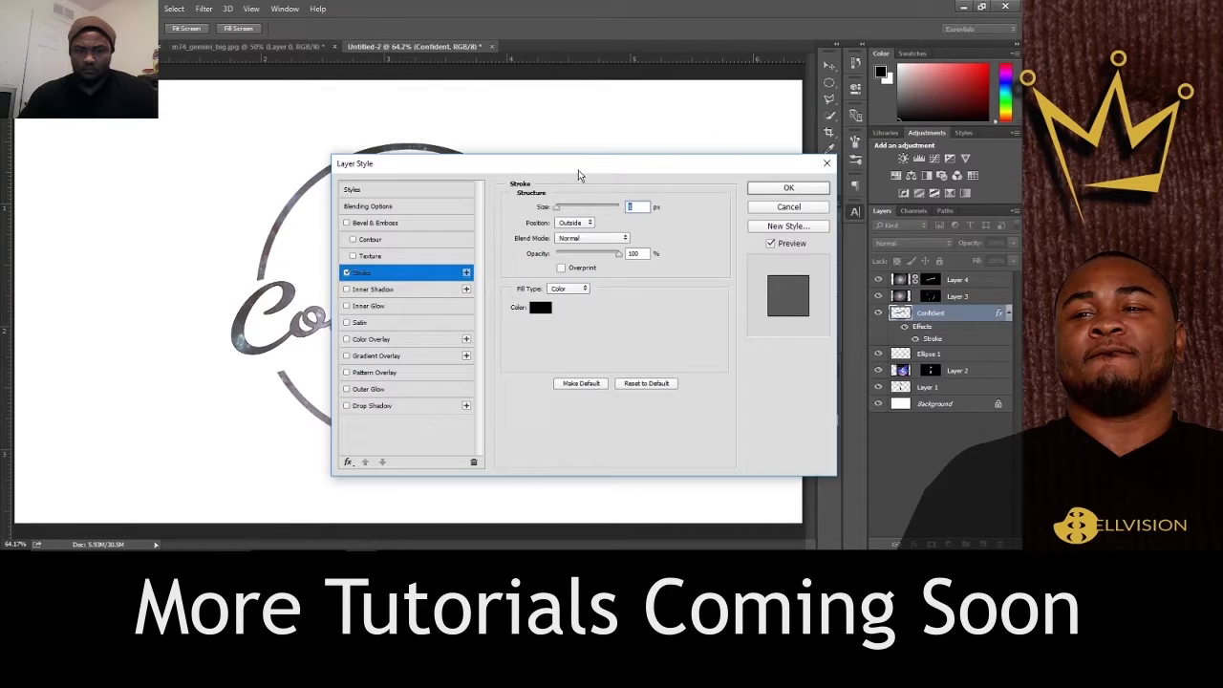
{"action": "left_click", "coordinate": [788, 189]}
{"action": "left_click", "coordinate": [960, 387]}
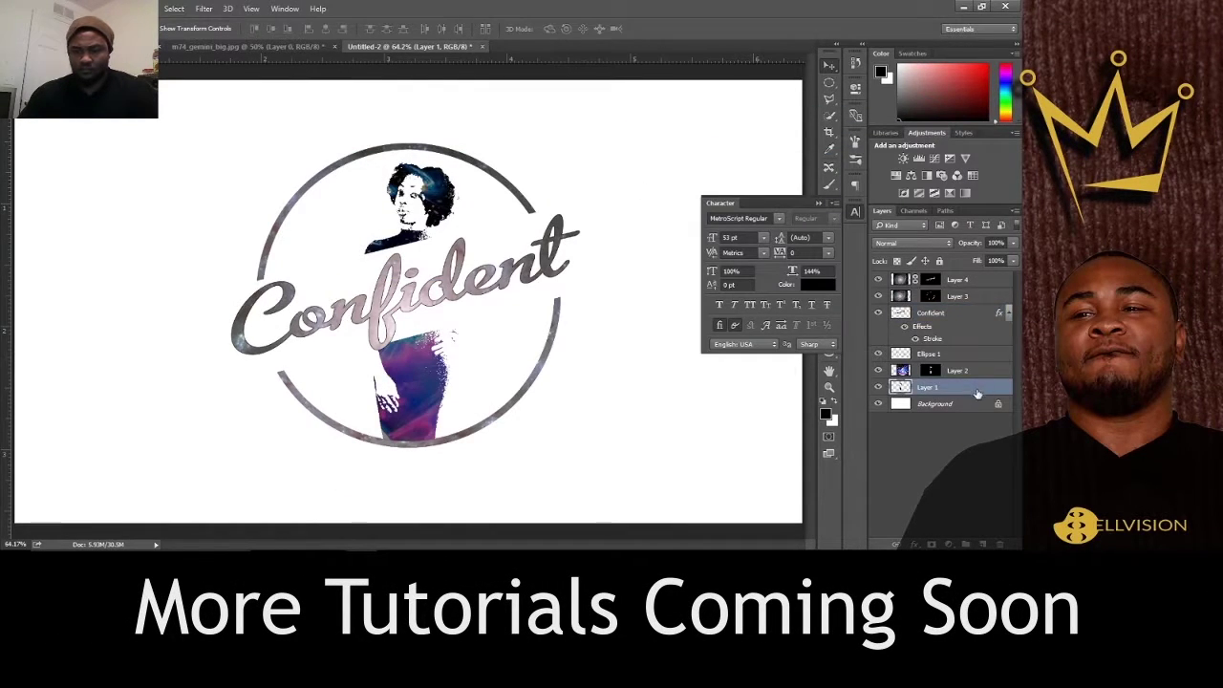
Step: Give Layer 1 an Outer Bevel with 62% depth, direction Down, size near zero
{"action": "double_click", "coordinate": [976, 394]}
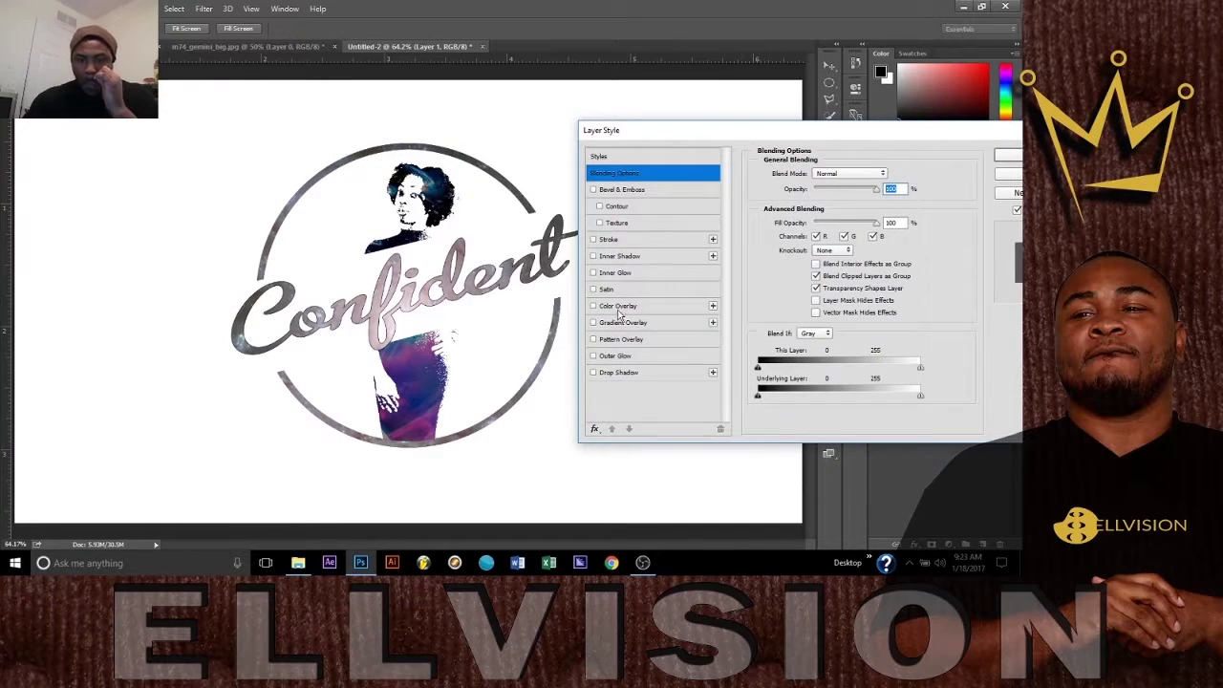
{"action": "left_click", "coordinate": [621, 189]}
{"action": "scroll", "coordinate": [379, 198], "scroll_direction": "up", "scroll_amount": 3}
{"action": "scroll", "coordinate": [378, 197], "scroll_direction": "up", "scroll_amount": 3}
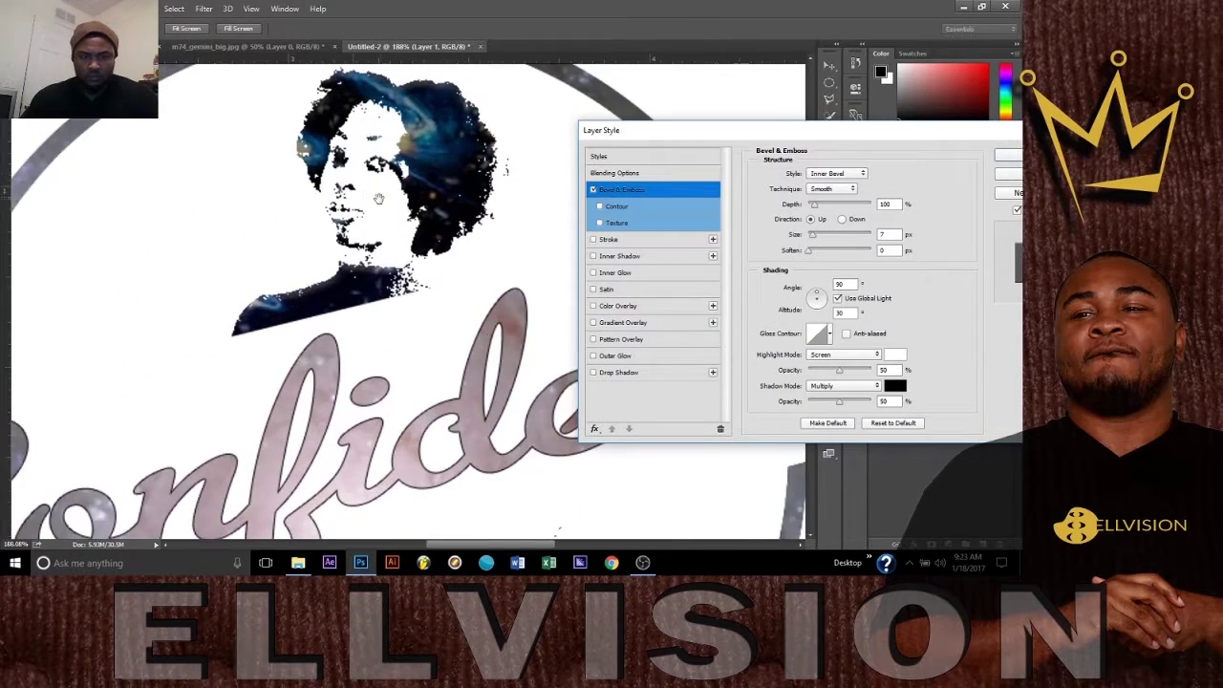
{"action": "scroll", "coordinate": [378, 198], "scroll_direction": "down", "scroll_amount": 1}
{"action": "left_click_drag", "start_coordinate": [815, 208], "coordinate": [839, 212]}
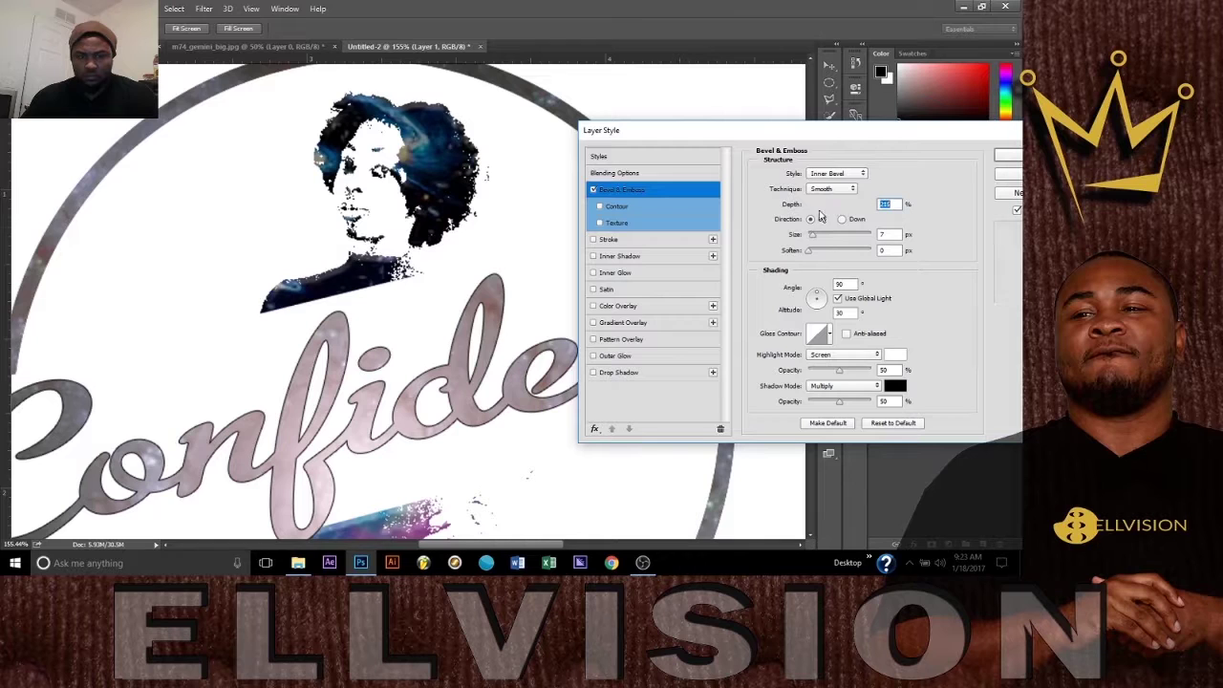
{"action": "left_click", "coordinate": [836, 173]}
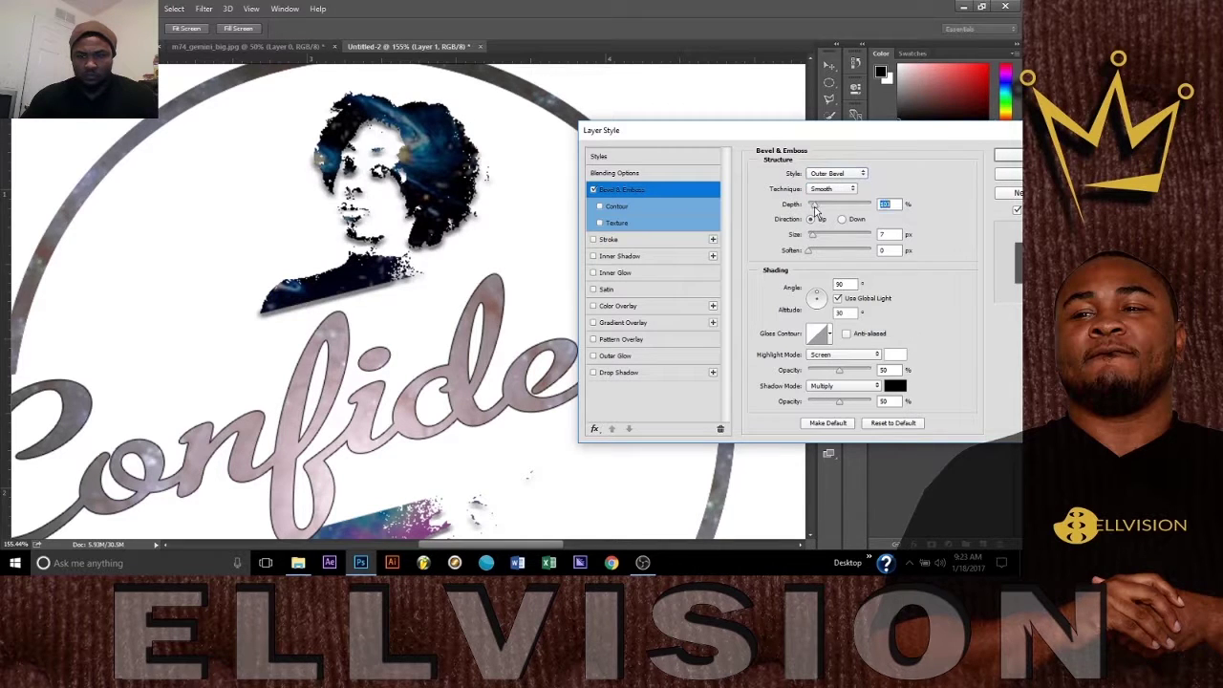
{"action": "left_click_drag", "start_coordinate": [815, 207], "coordinate": [811, 206]}
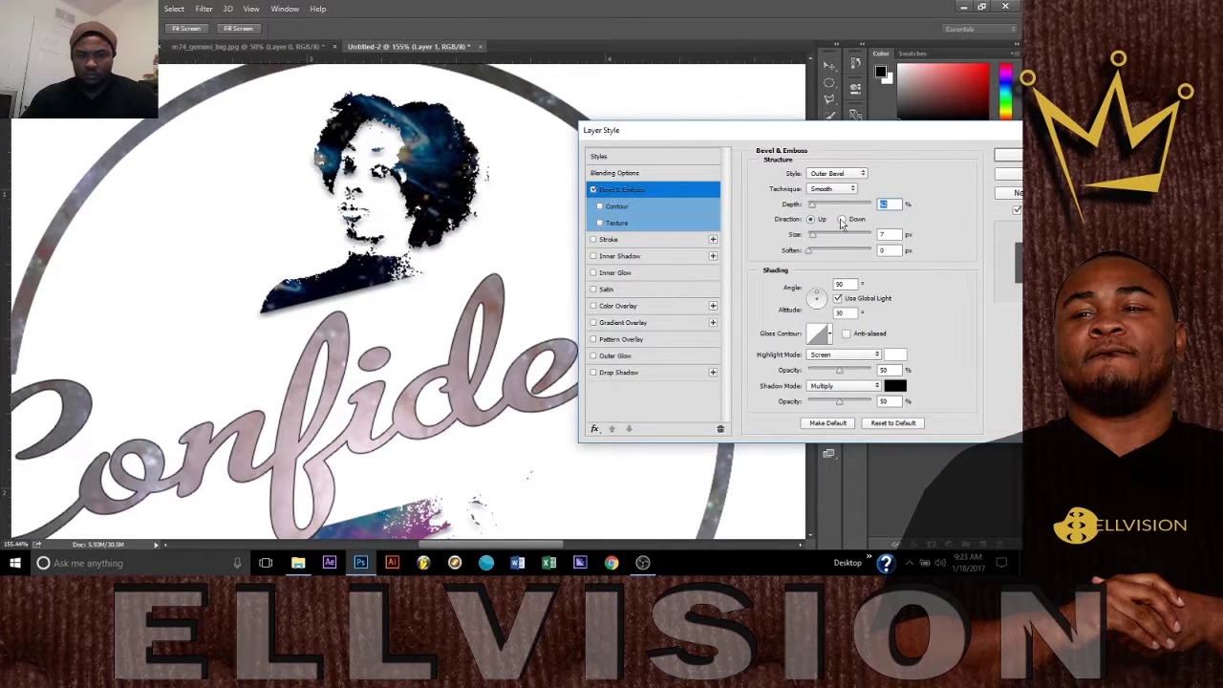
{"action": "left_click", "coordinate": [842, 220]}
{"action": "left_click_drag", "start_coordinate": [824, 237], "coordinate": [810, 241]}
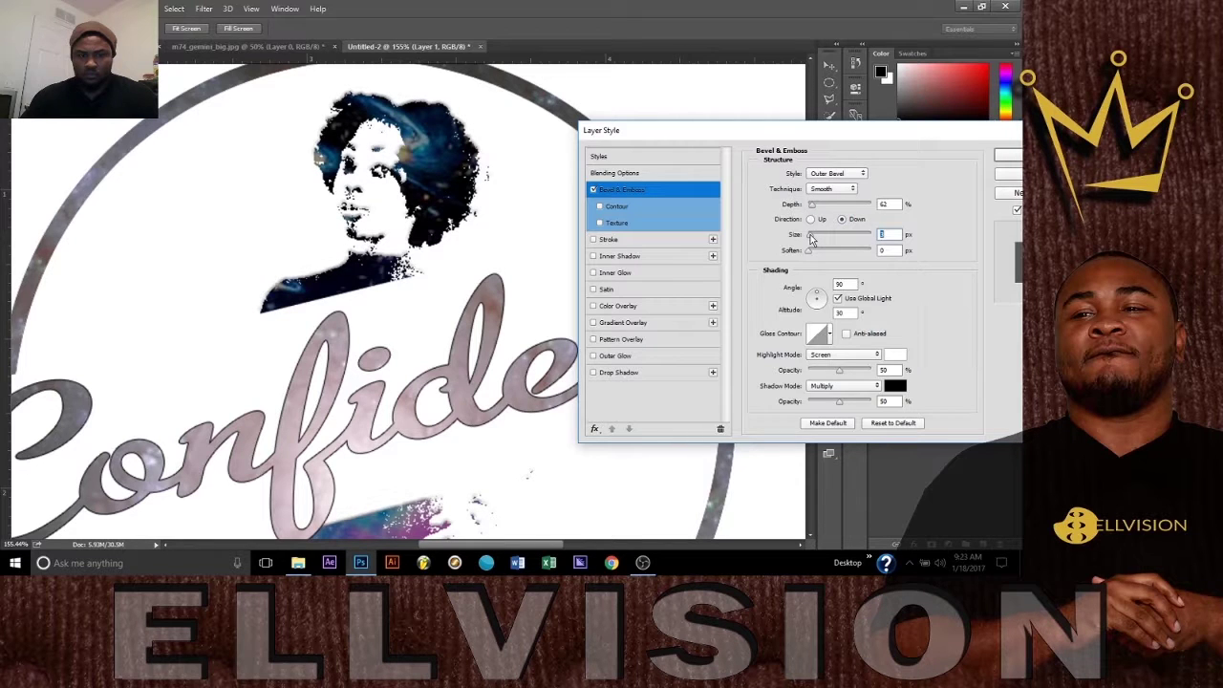
{"action": "left_click_drag", "start_coordinate": [944, 133], "coordinate": [735, 132]}
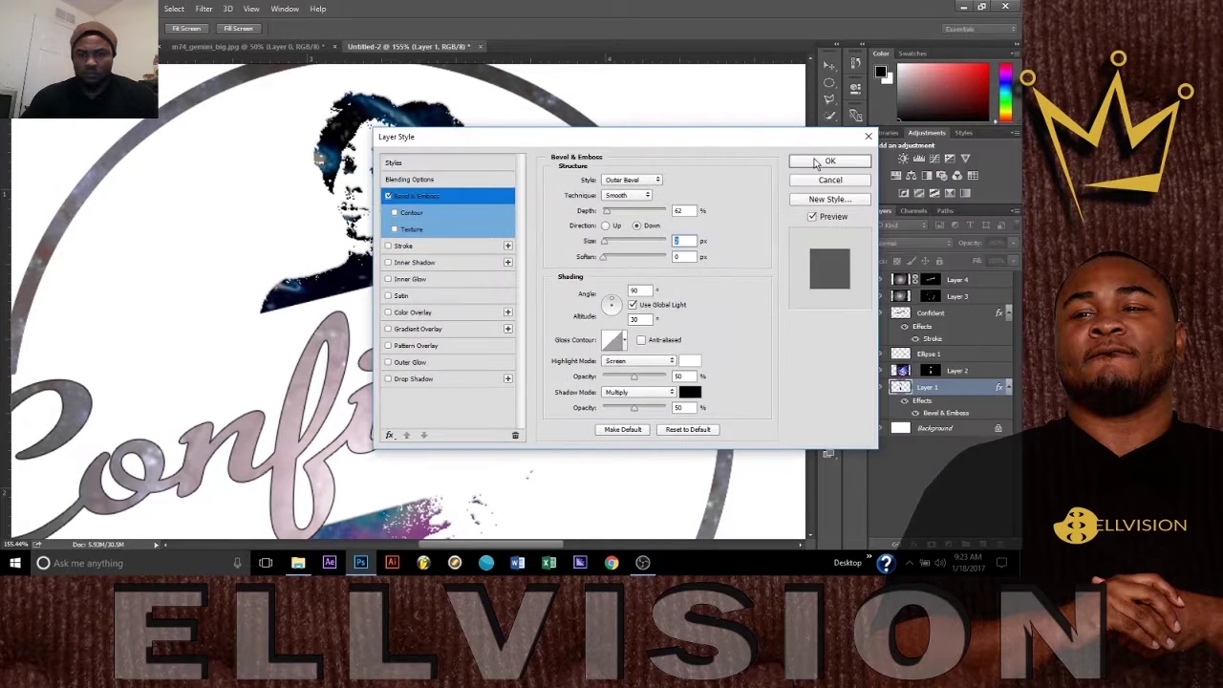
{"action": "left_click", "coordinate": [831, 158]}
Step: Add a Bevel & Emboss effect to the Ellipse 1 ring layer
{"action": "left_click", "coordinate": [961, 323]}
{"action": "left_click", "coordinate": [982, 356]}
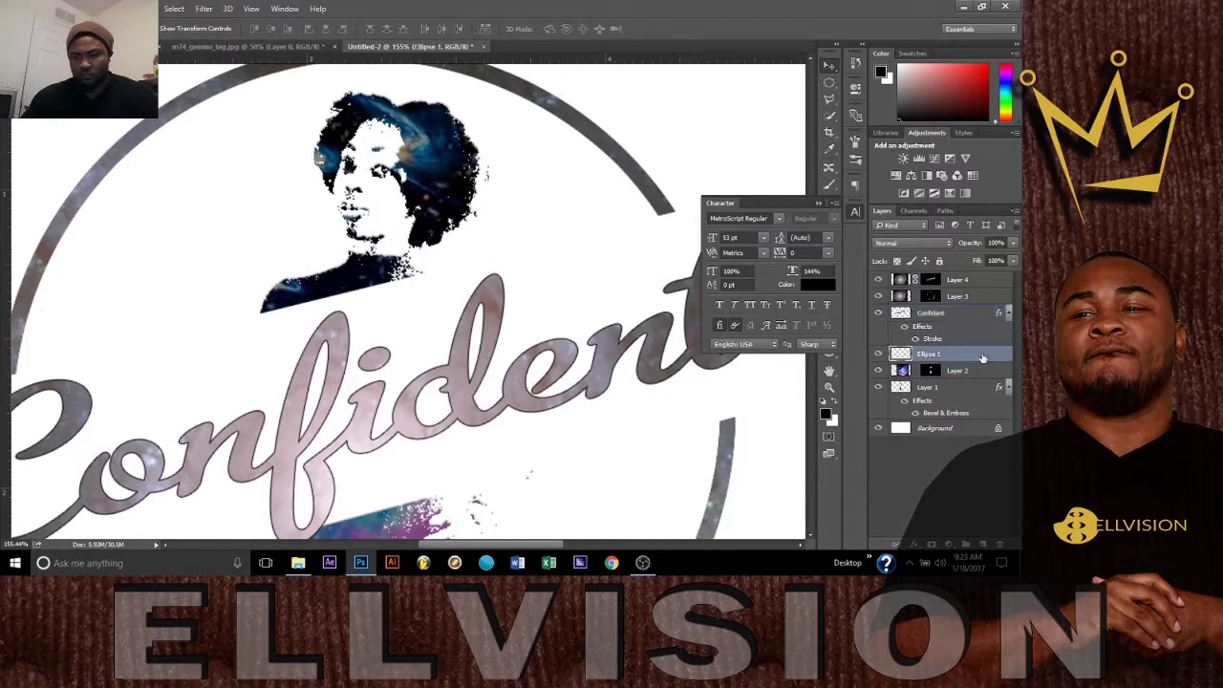
{"action": "double_click", "coordinate": [955, 353]}
{"action": "left_click_drag", "start_coordinate": [549, 134], "coordinate": [849, 134]}
{"action": "left_click", "coordinate": [728, 196]}
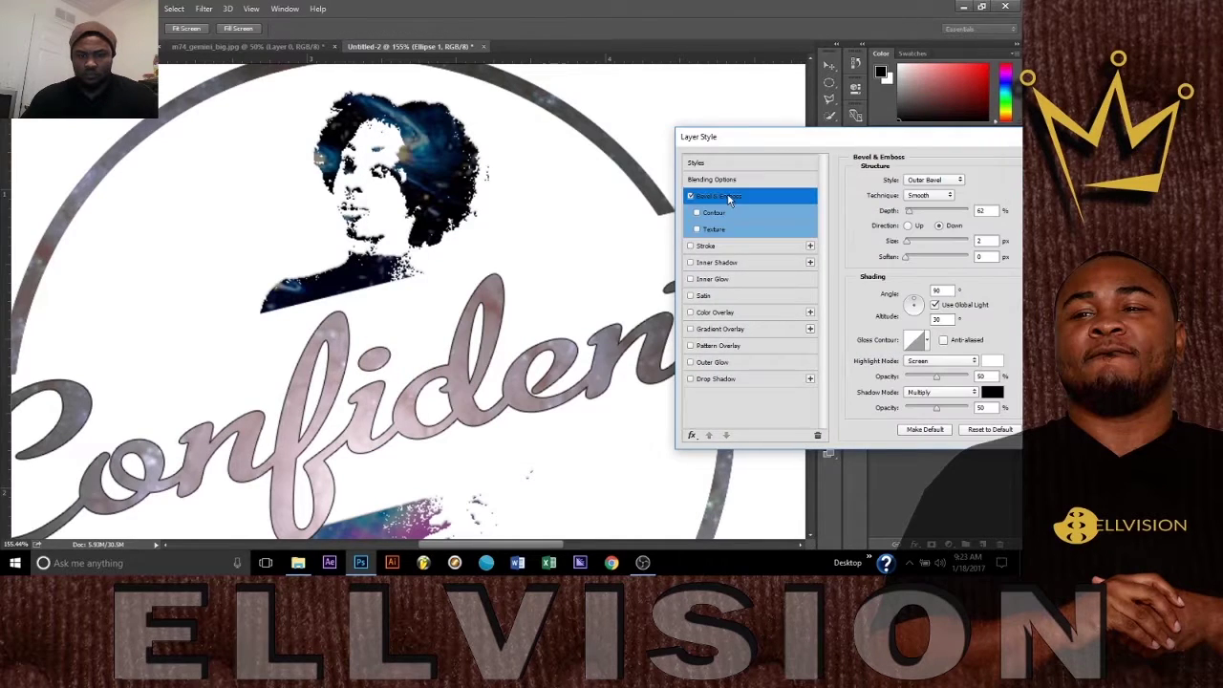
{"action": "left_click_drag", "start_coordinate": [974, 137], "coordinate": [759, 137]}
{"action": "left_click", "coordinate": [898, 189]}
{"action": "scroll", "coordinate": [611, 220], "scroll_direction": "down", "scroll_amount": 2}
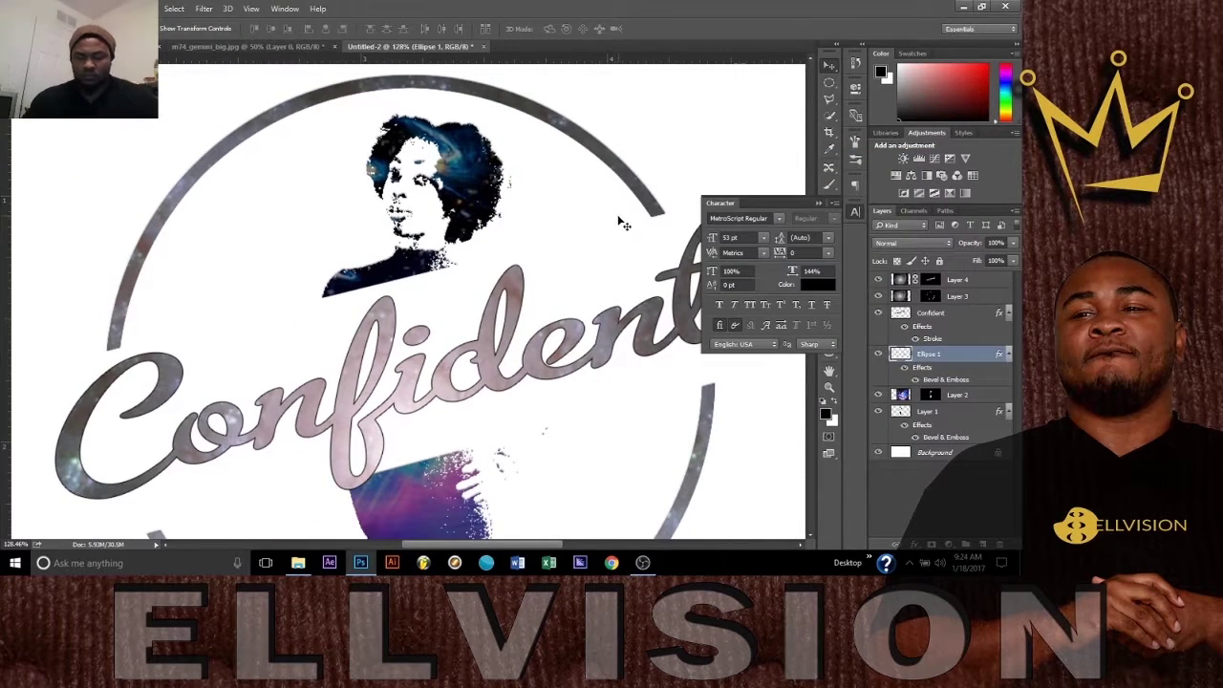
{"action": "scroll", "coordinate": [650, 222], "scroll_direction": "down", "scroll_amount": 3}
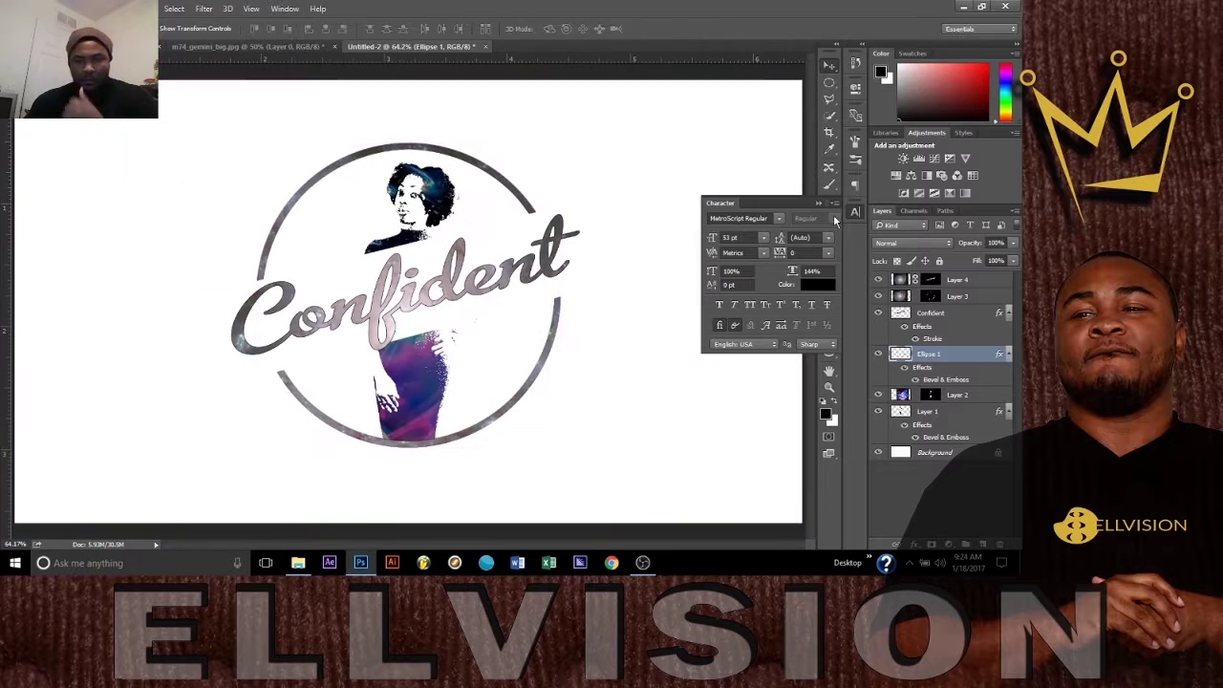
{"action": "left_click", "coordinate": [855, 211]}
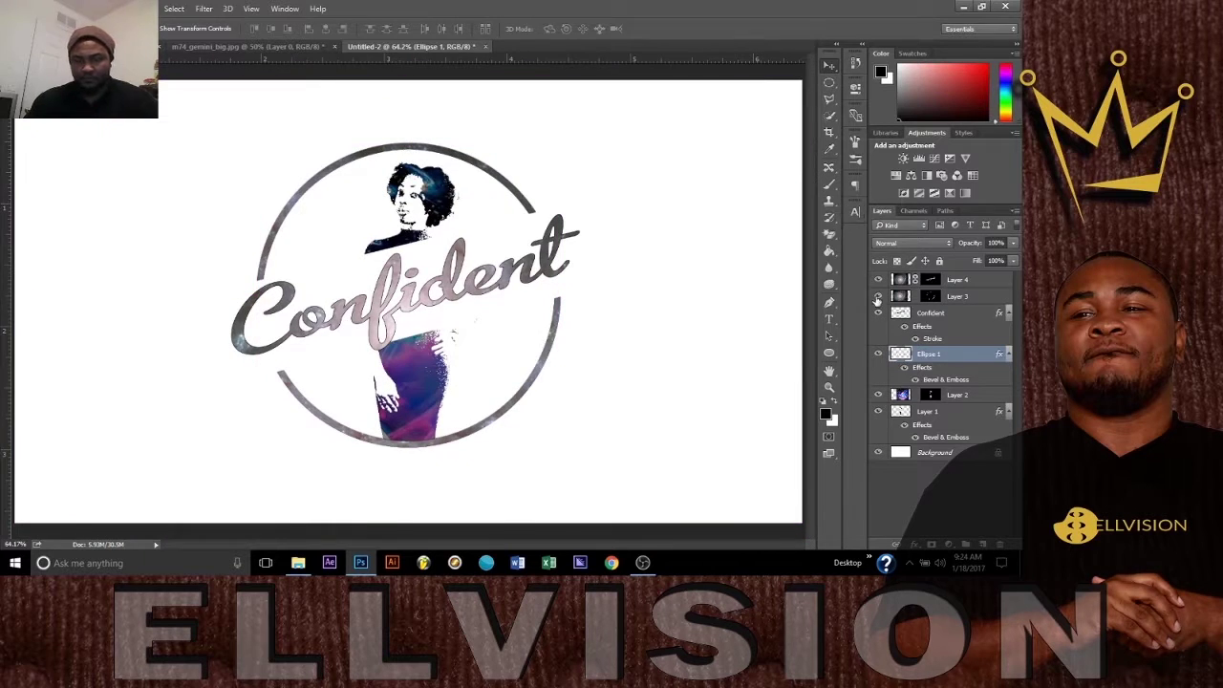
Step: Unlock the Background as Layer 0 and add a black-to-white Gradient Overlay
{"action": "double_click", "coordinate": [973, 456], "text": "alt"}
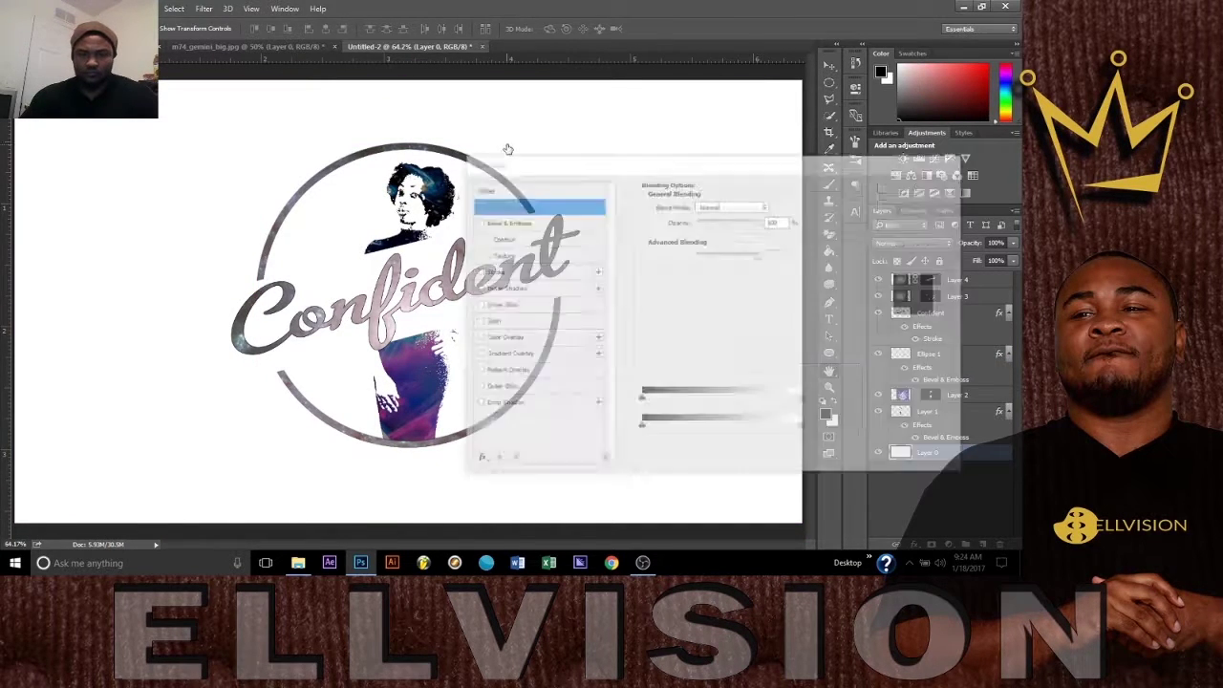
{"action": "left_click_drag", "start_coordinate": [506, 150], "coordinate": [777, 168]}
{"action": "left_click", "coordinate": [753, 355]}
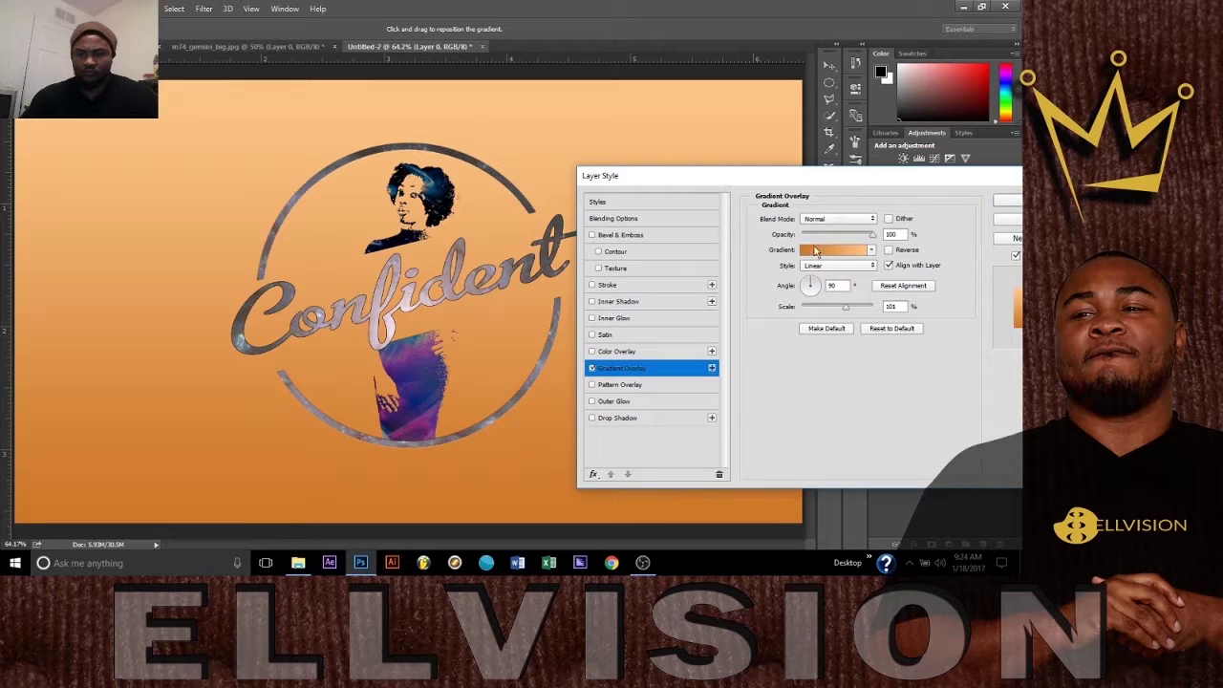
{"action": "left_click", "coordinate": [871, 250]}
{"action": "left_click", "coordinate": [776, 277]}
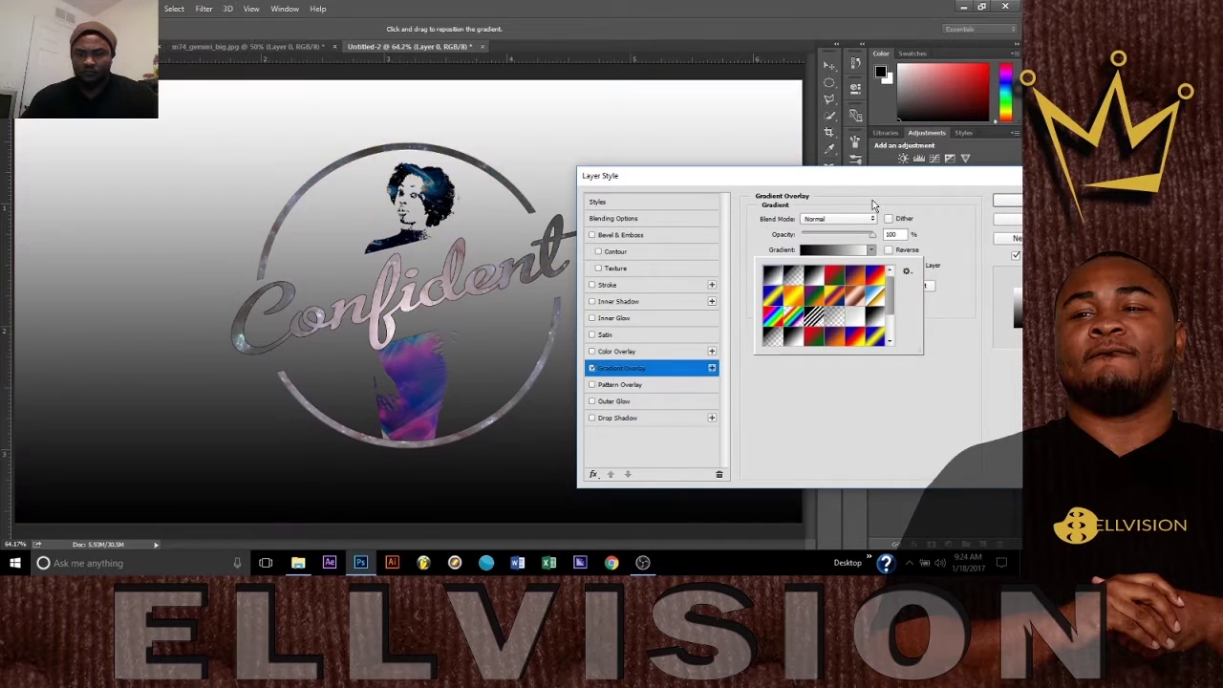
{"action": "left_click", "coordinate": [887, 231]}
Step: Make the gradient Radial and Reversed with lowered opacity, then apply it
{"action": "left_click", "coordinate": [871, 265]}
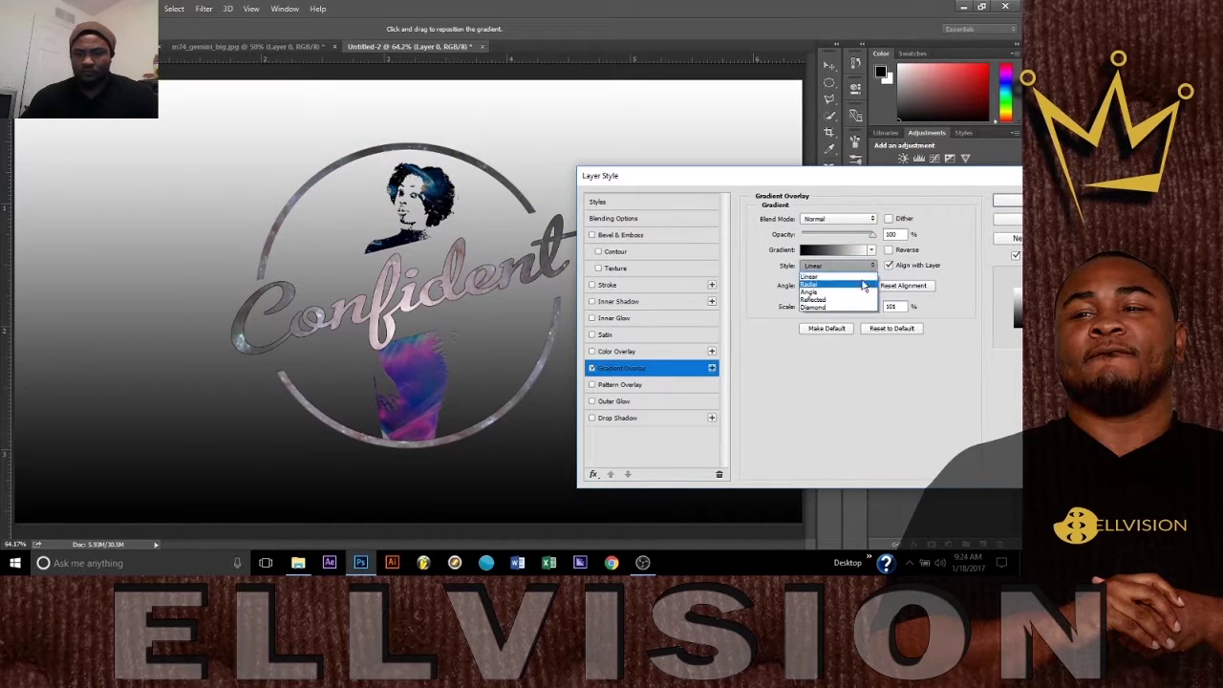
{"action": "left_click", "coordinate": [840, 279]}
{"action": "left_click", "coordinate": [889, 249]}
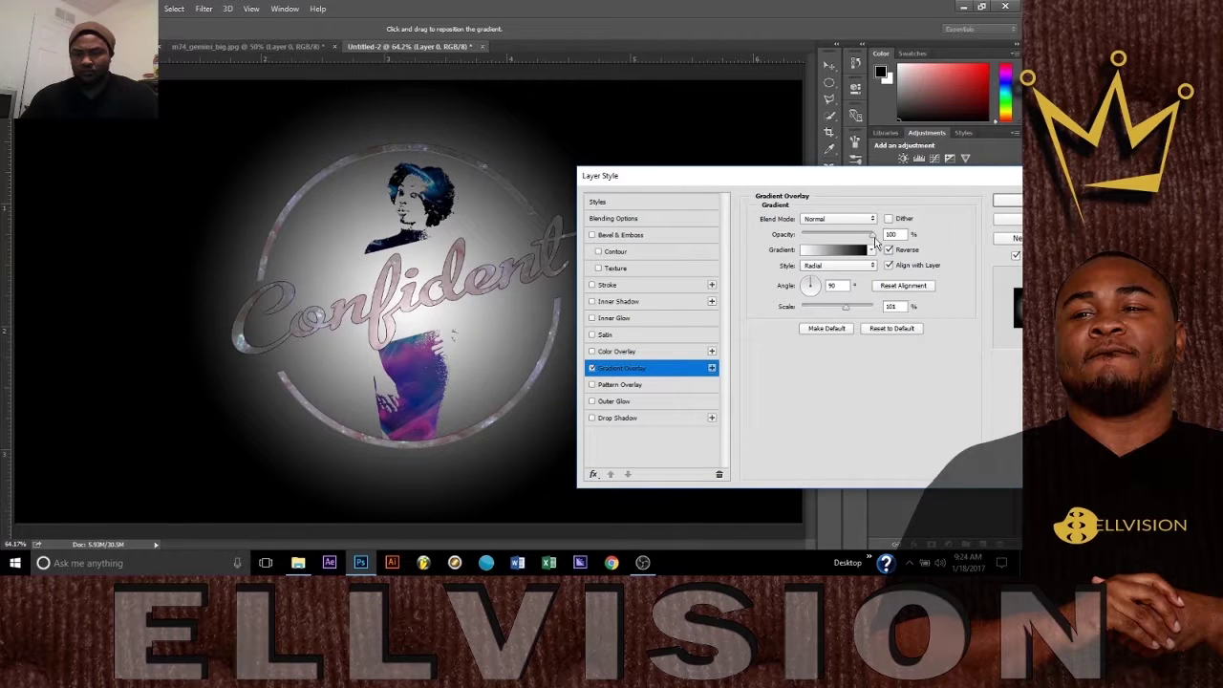
{"action": "left_click_drag", "start_coordinate": [822, 253], "coordinate": [831, 250]}
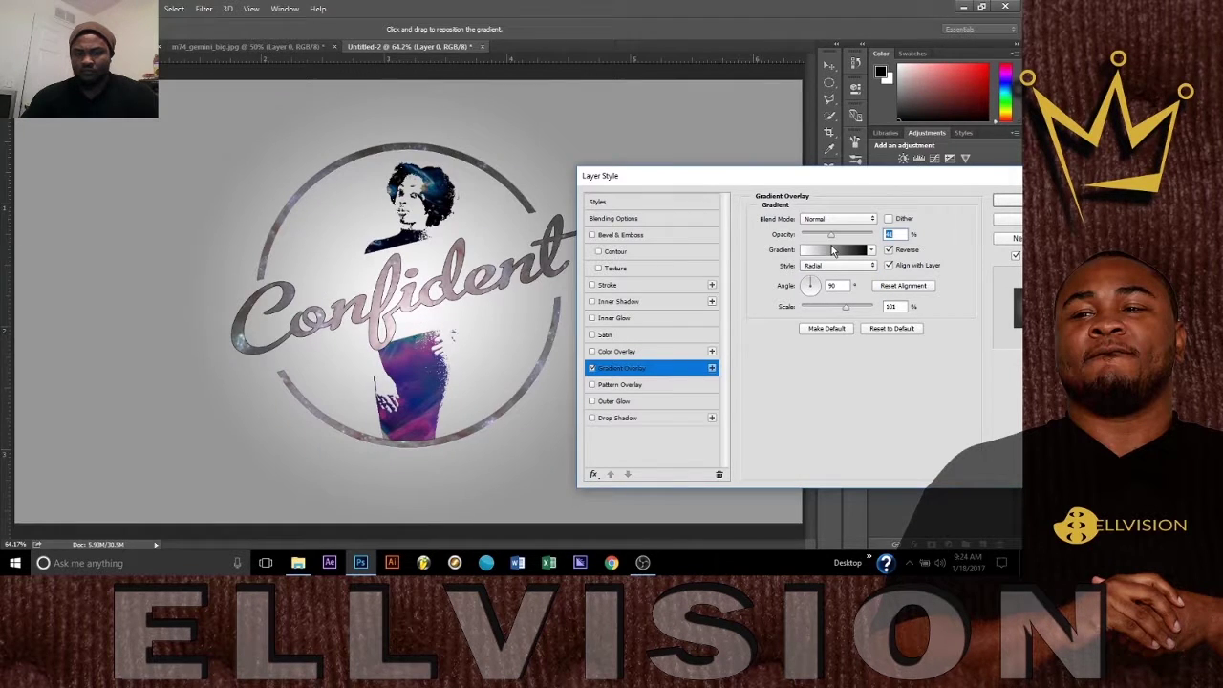
{"action": "left_click_drag", "start_coordinate": [808, 175], "coordinate": [678, 175]}
{"action": "left_click", "coordinate": [898, 209]}
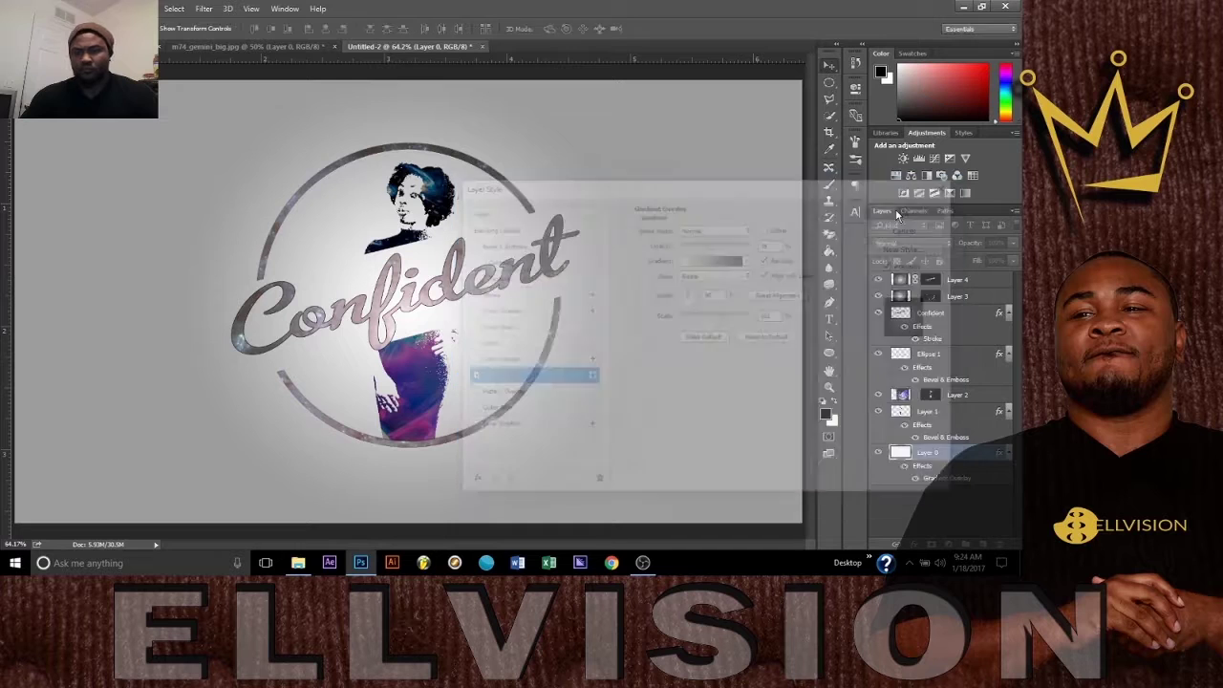
{"action": "left_click", "coordinate": [995, 412]}
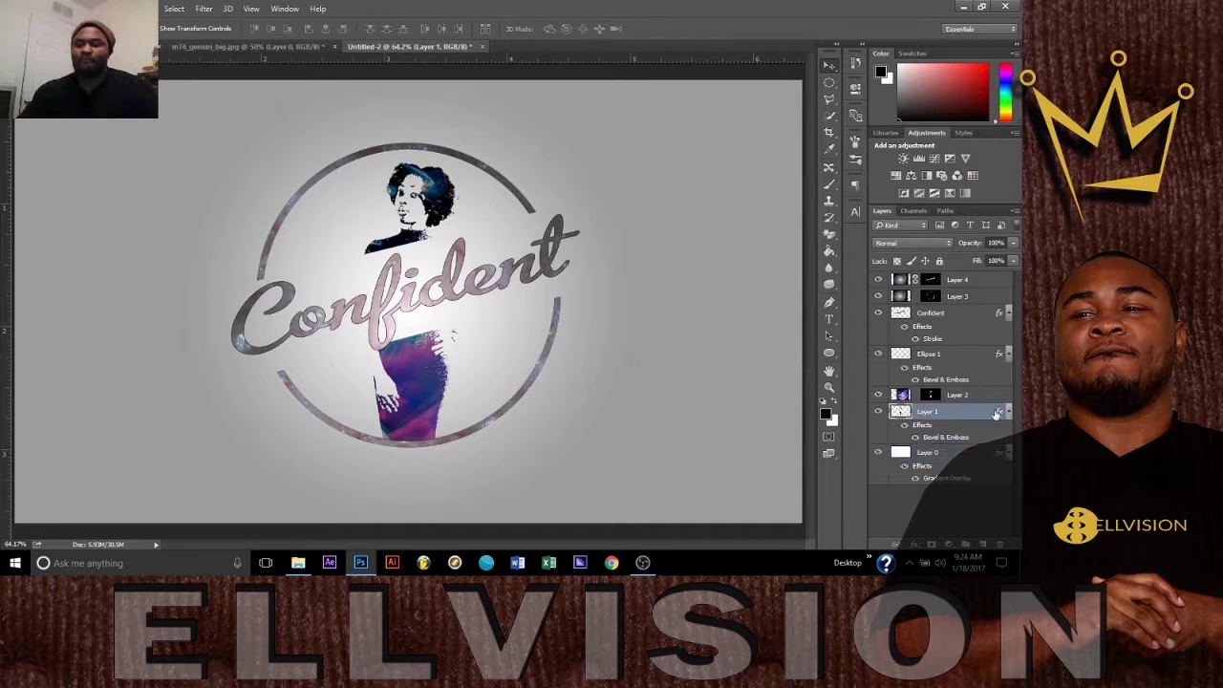
Step: Select all logo layers and try a free transform, then undo and cancel it
{"action": "left_click", "coordinate": [984, 280], "text": "shift"}
{"action": "key", "text": "ctrl+t"}
{"action": "key", "text": "ctrl+0"}
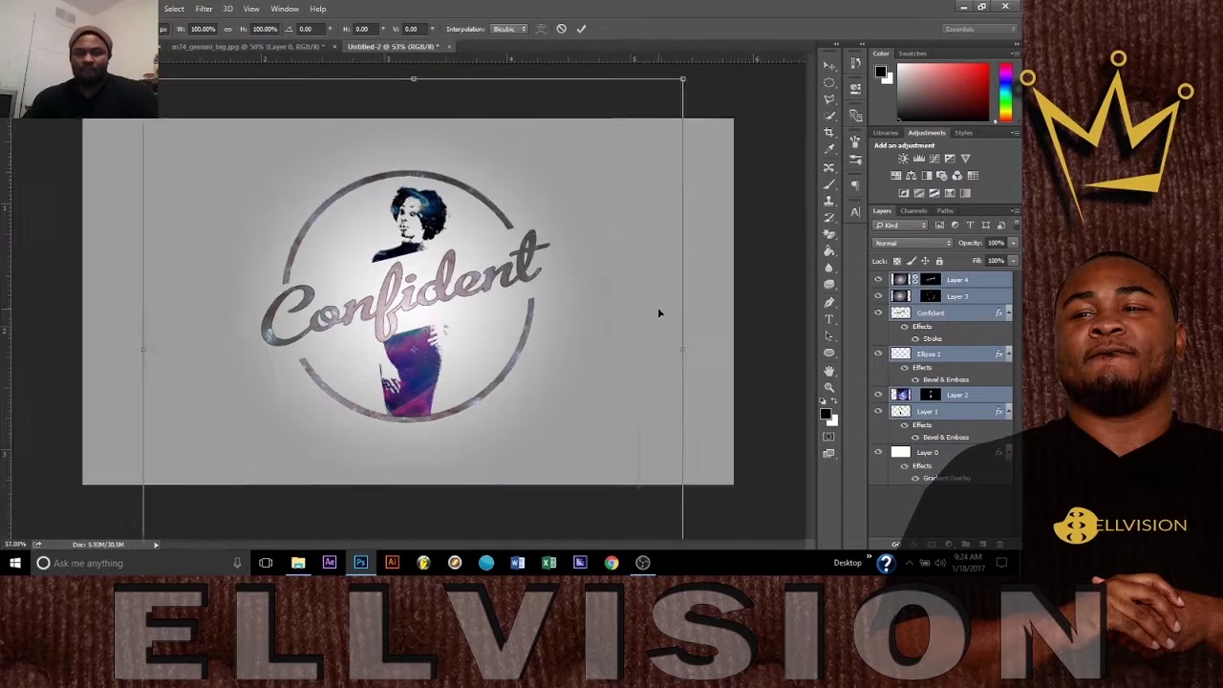
{"action": "key", "text": "ctrl+0"}
{"action": "left_click_drag", "start_coordinate": [583, 158], "coordinate": [607, 147]}
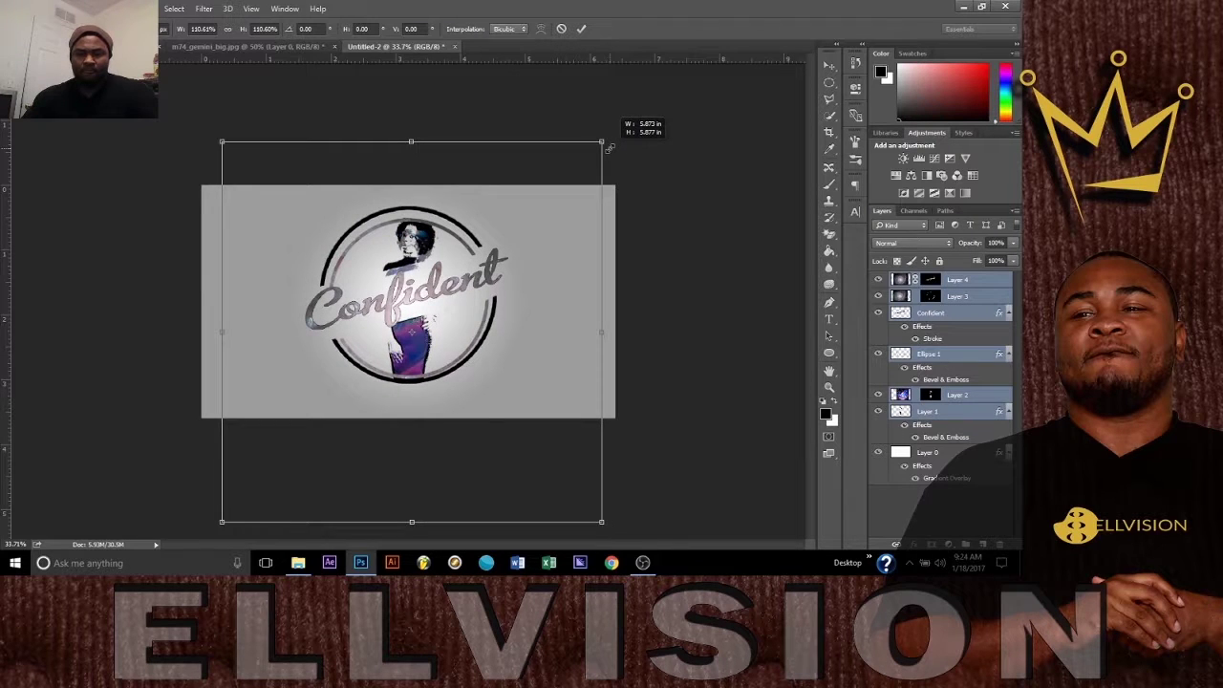
{"action": "key", "text": "ctrl+z"}
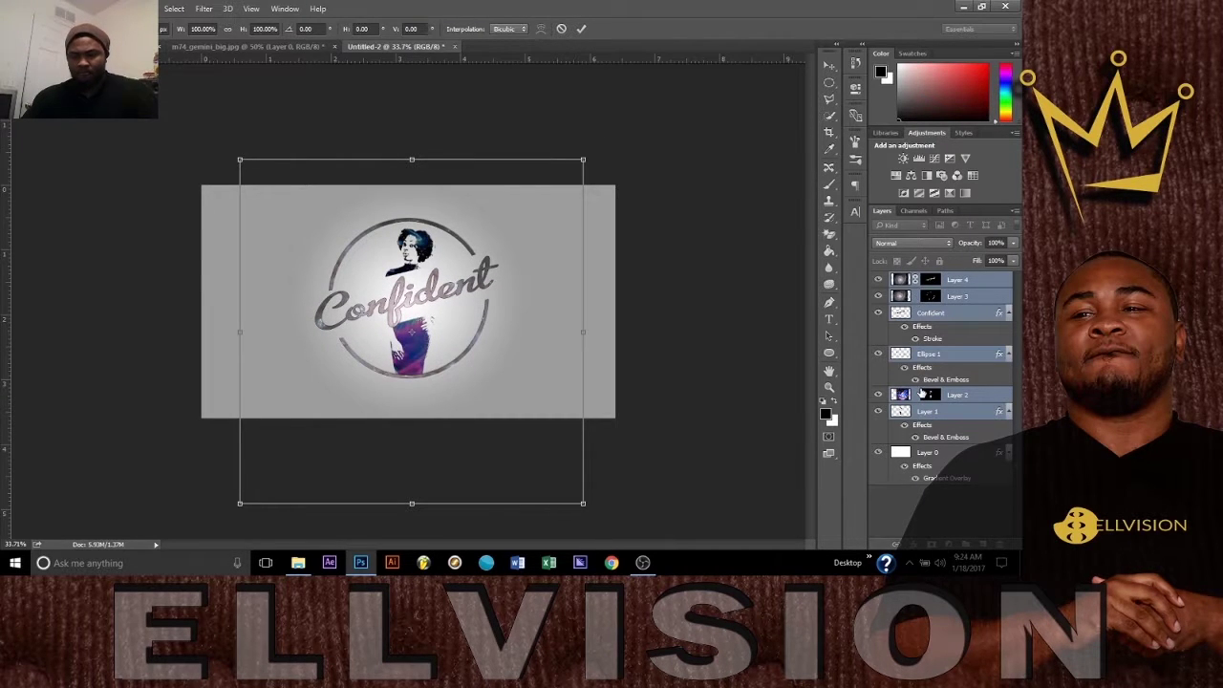
{"action": "left_click", "coordinate": [560, 30]}
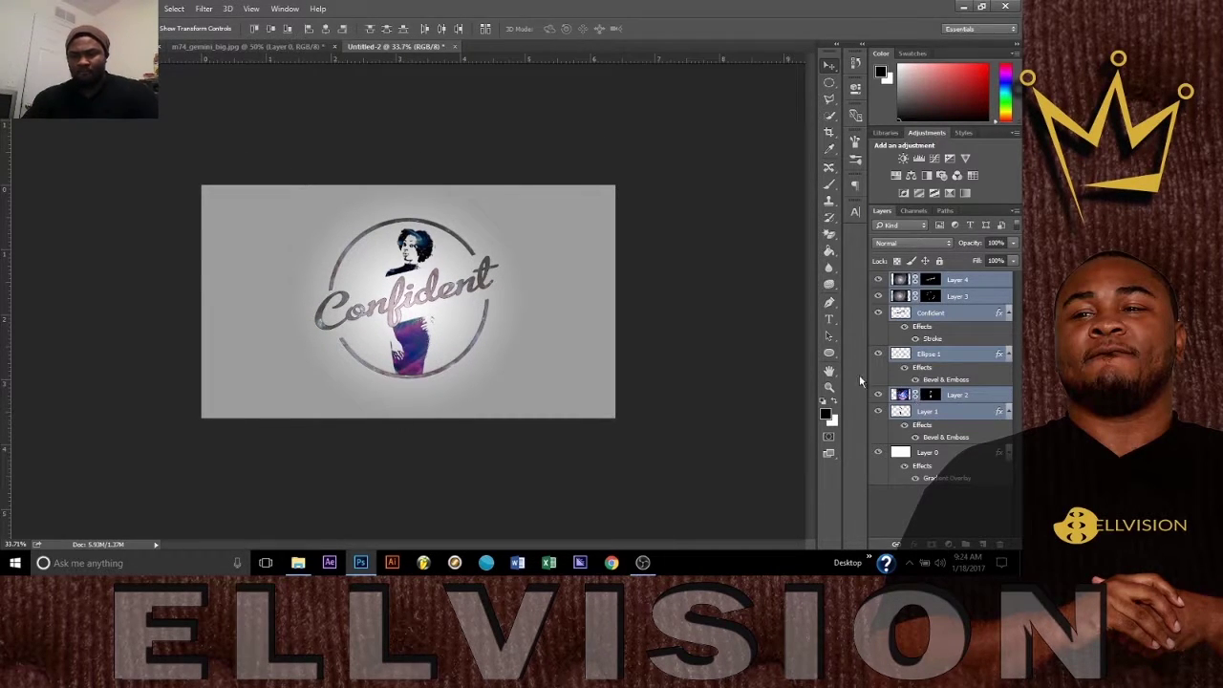
Step: Scale the logo layers up to about 113% and move them slightly down
{"action": "key", "text": "ctrl+t"}
{"action": "left_click_drag", "start_coordinate": [584, 160], "coordinate": [616, 148]}
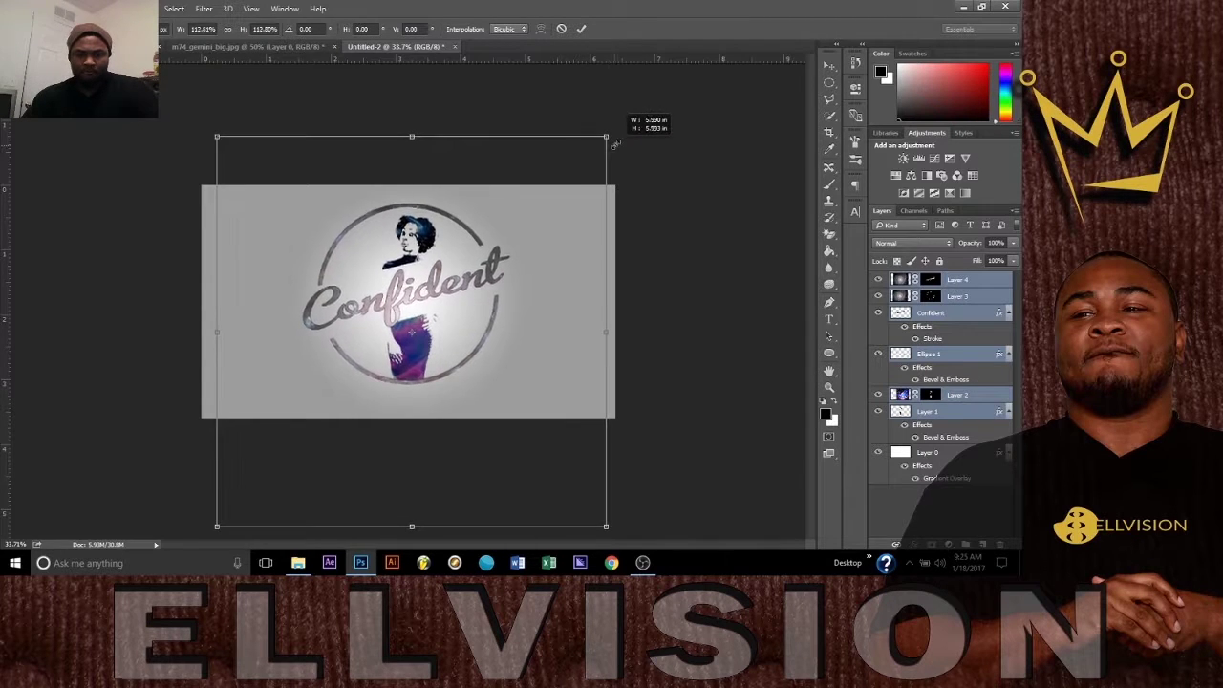
{"action": "key", "text": "Return"}
{"action": "key", "text": "ctrl+0"}
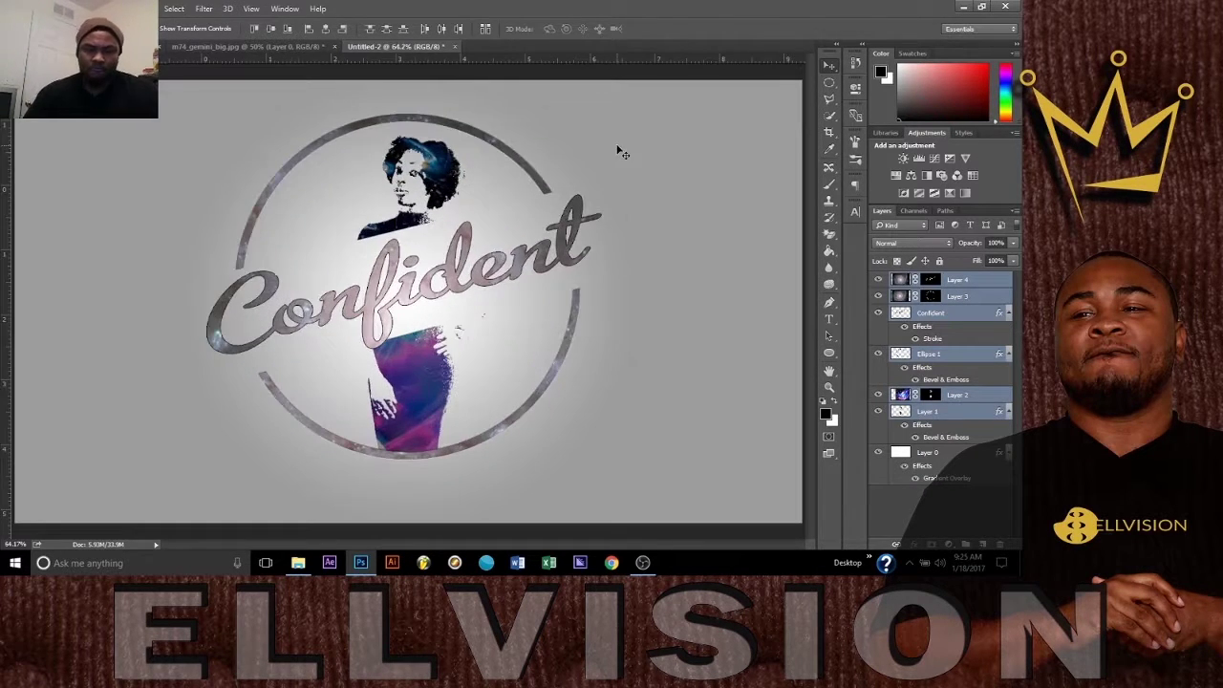
{"action": "left_click_drag", "start_coordinate": [420, 275], "coordinate": [420, 294]}
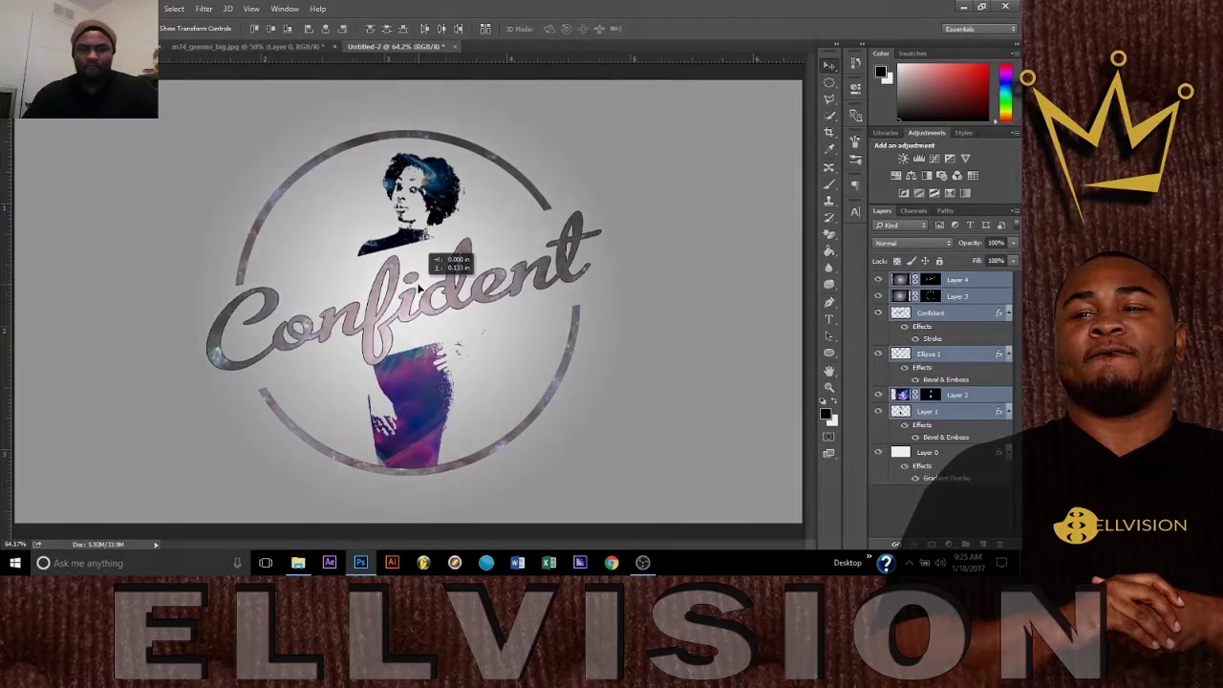